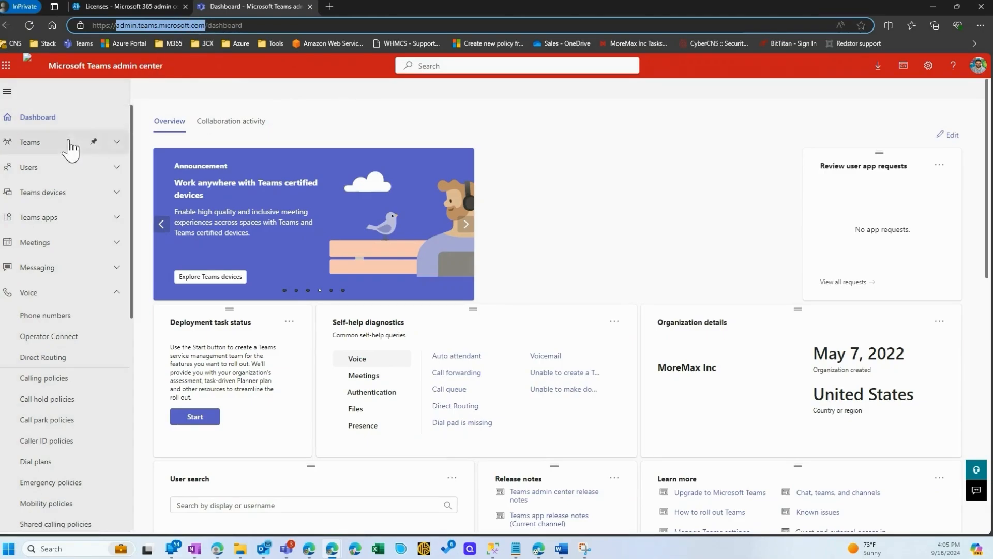
# View the organization's emergency addresses, and open the list of voice phone numbers
pyautogui.scroll(-1, 67, 190)
pyautogui.scroll(-5, 67, 191)
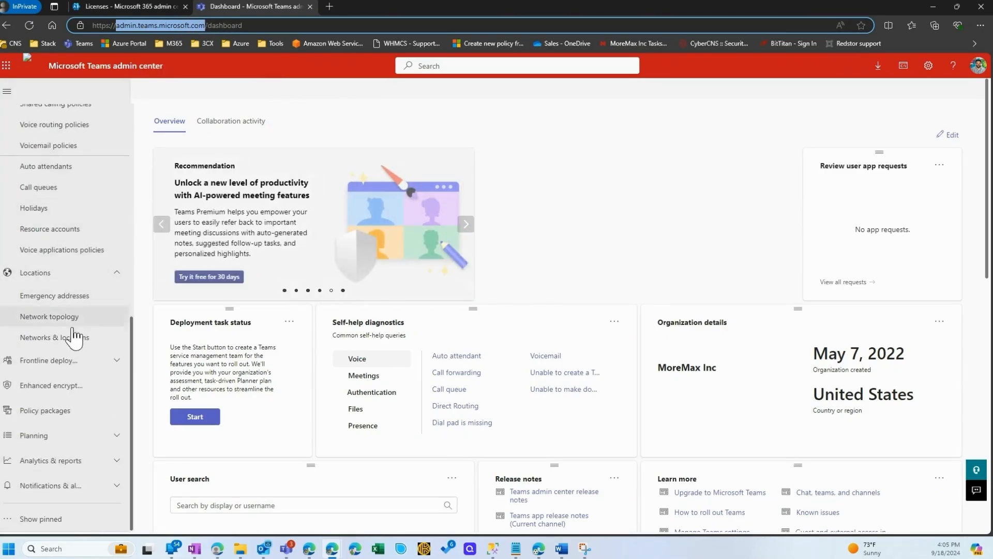
pyautogui.click(52, 299)
pyautogui.doubleClick(449, 232)
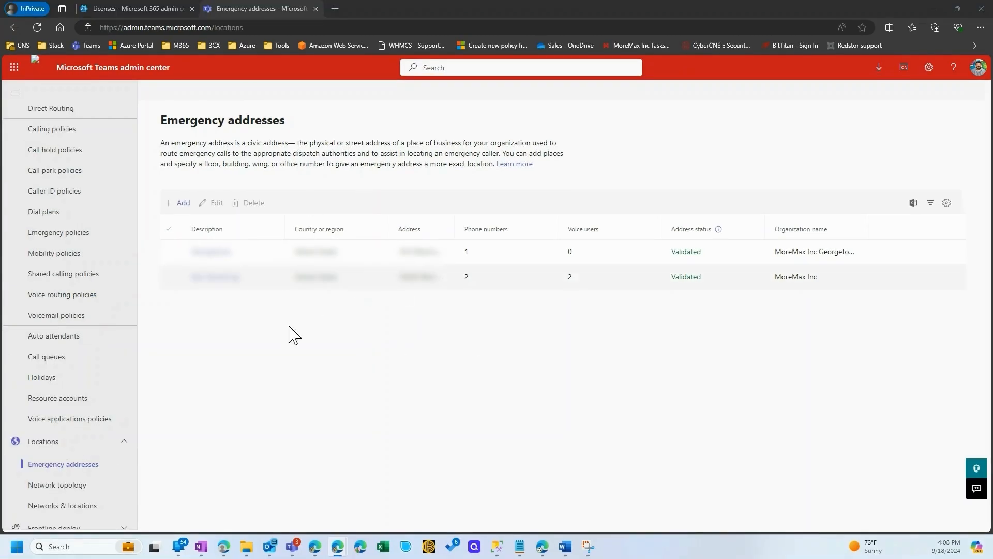
pyautogui.scroll(3, 73, 381)
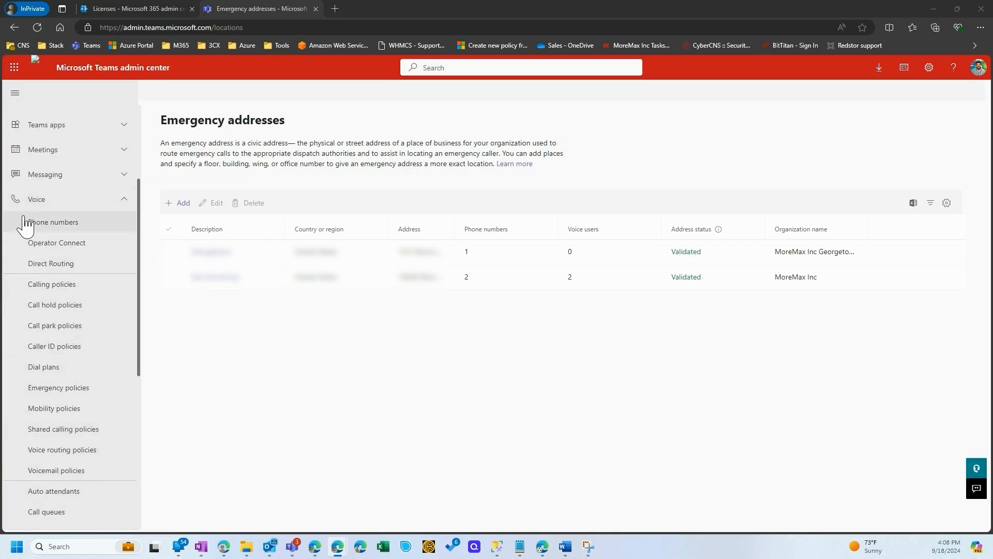
pyautogui.click(50, 222)
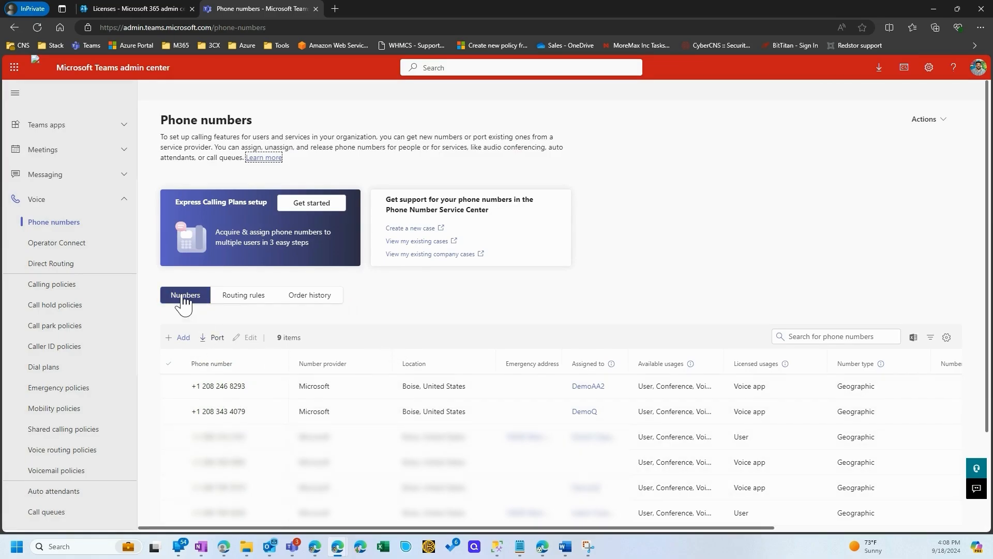
# Start a new phone number order named "Demo4 users" with the description "Demo4"
pyautogui.click(184, 337)
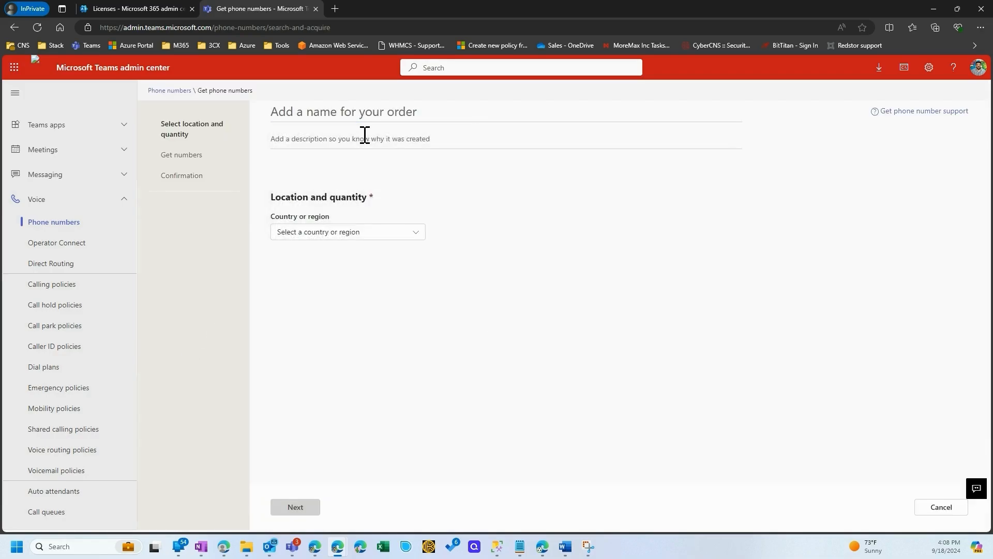
pyautogui.click(374, 115)
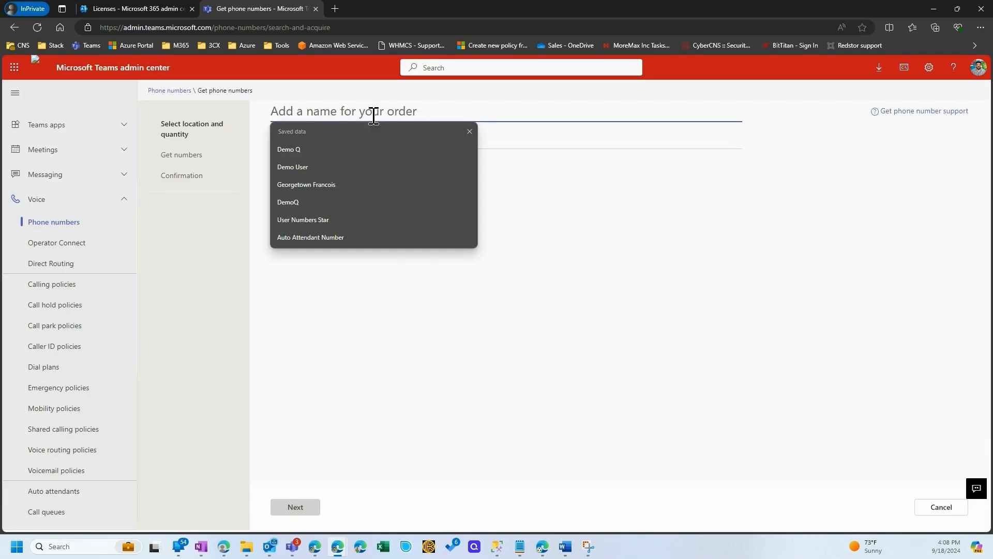
pyautogui.write('Demo4')
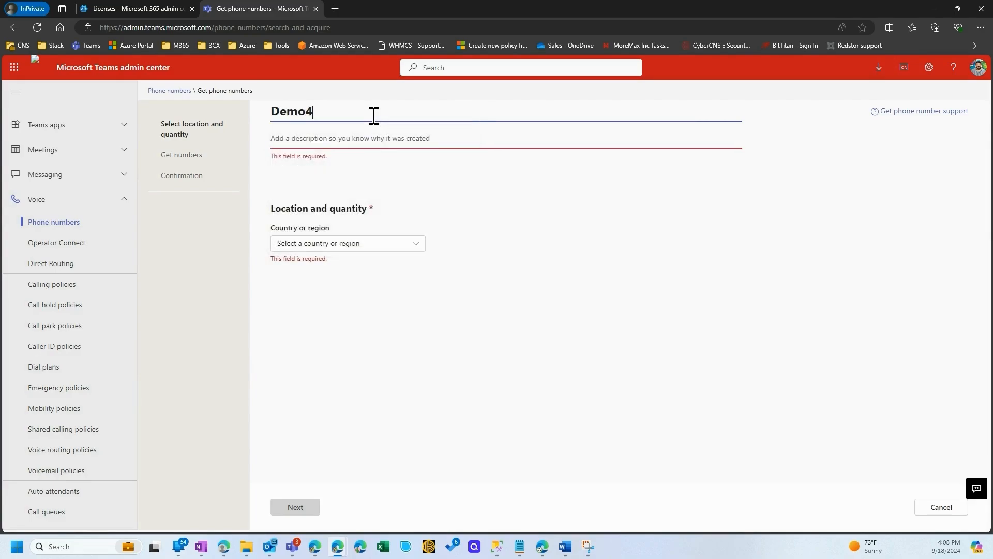
pyautogui.click(335, 146)
pyautogui.write('Demo4')
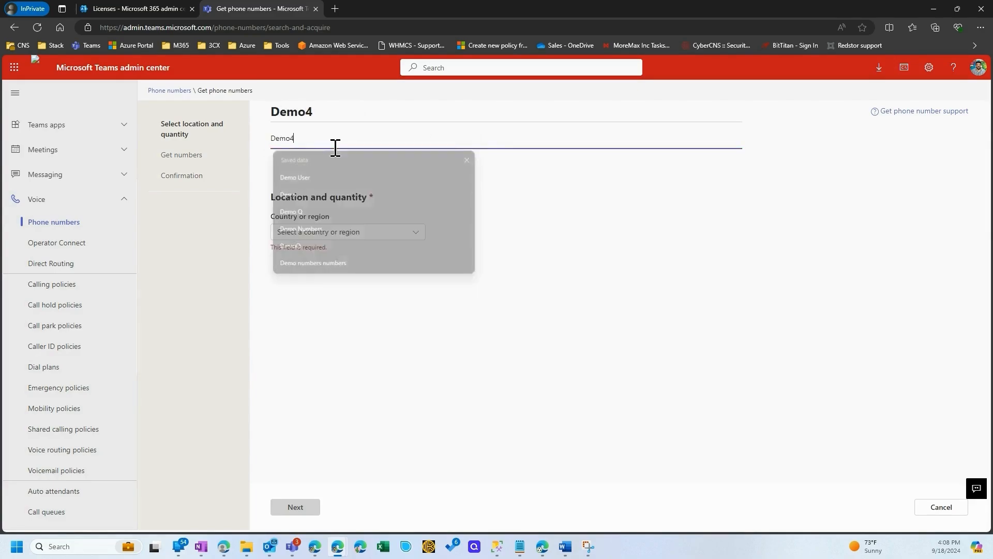
pyautogui.click(368, 115)
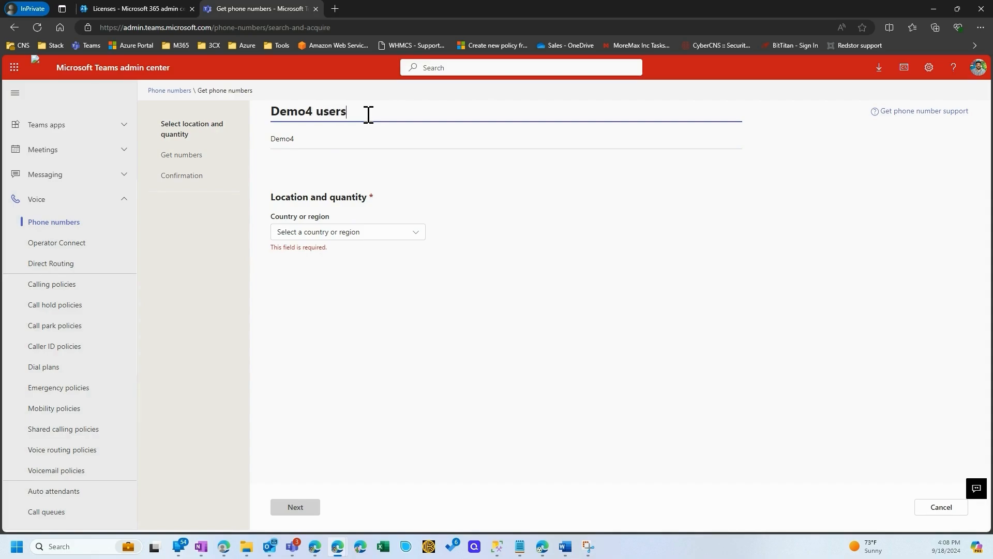
# Set the country or region of the Demo4 users order to United States
pyautogui.click(344, 232)
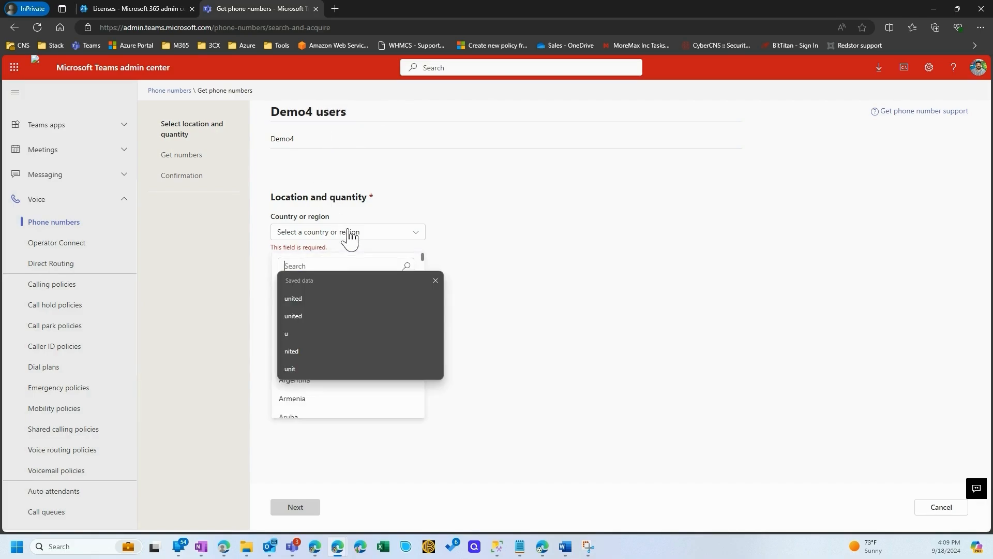
pyautogui.write('united')
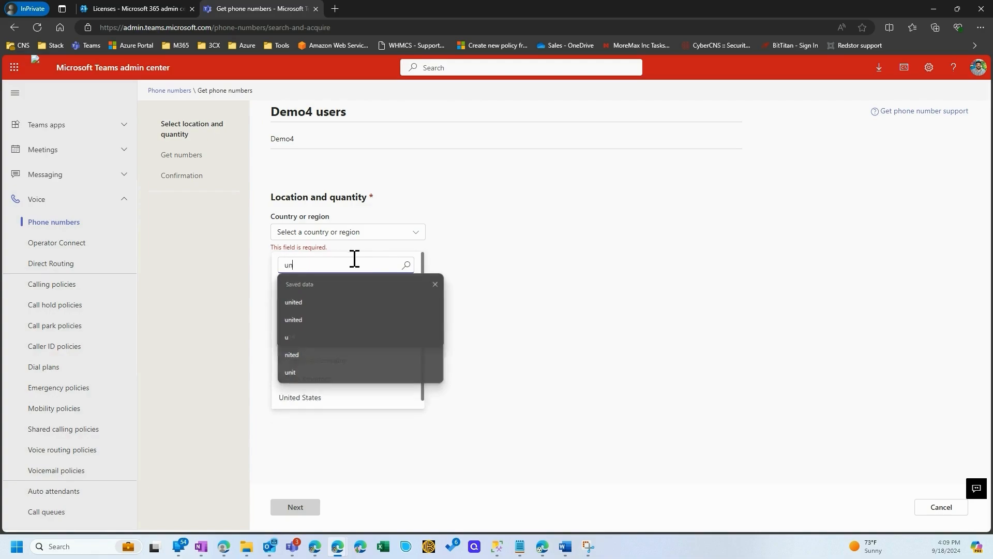
pyautogui.click(436, 283)
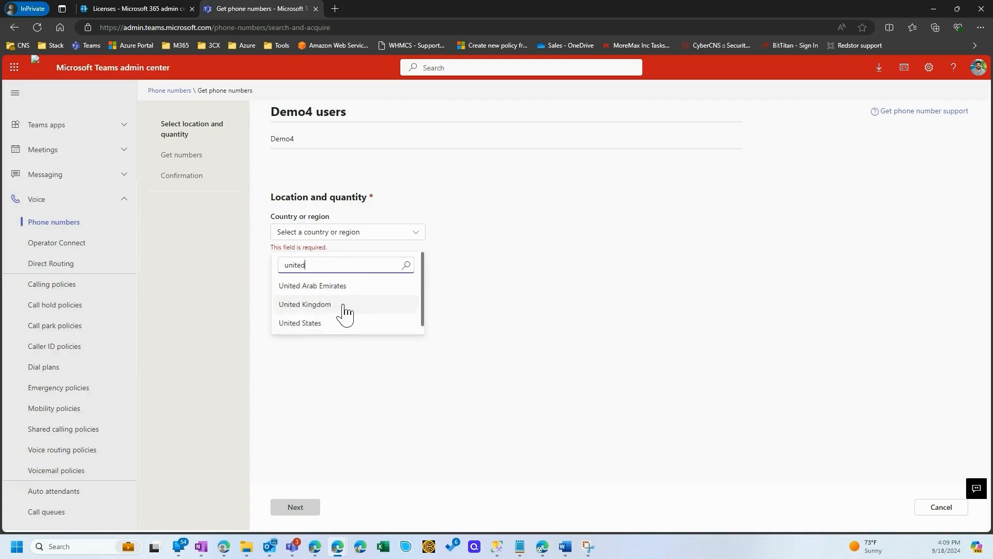
pyautogui.click(311, 332)
# Choose User (subscriber) as the number type and set the quantity to 2
pyautogui.click(329, 274)
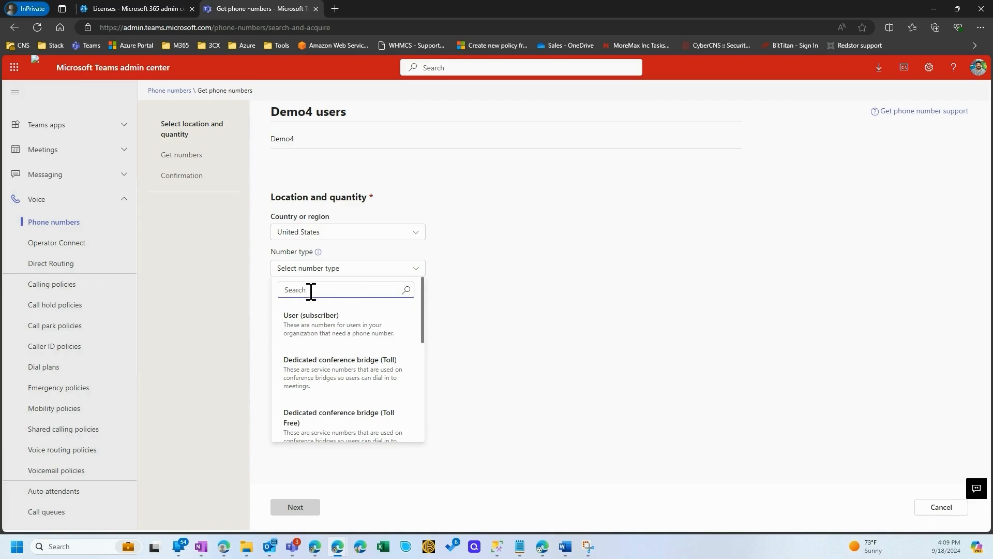
pyautogui.click(305, 330)
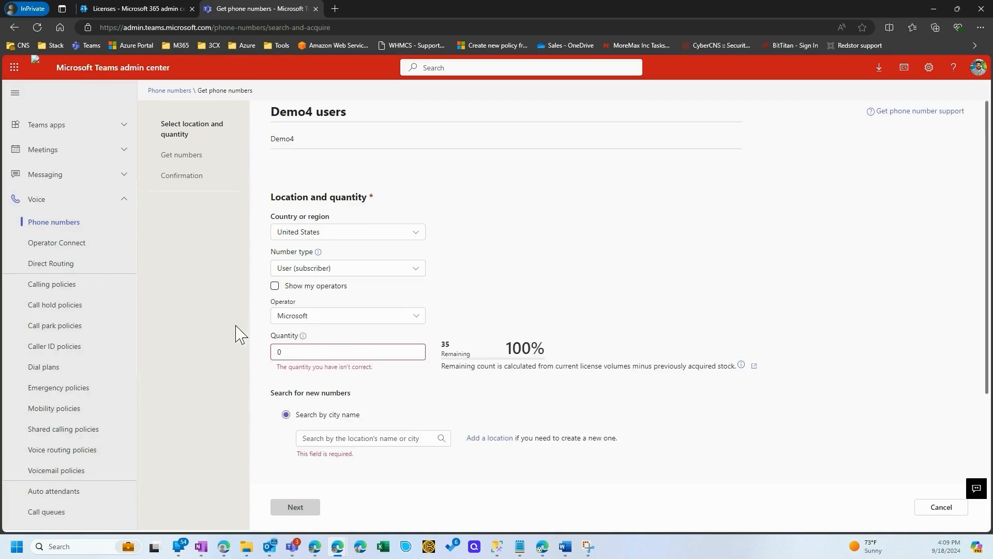
pyautogui.doubleClick(293, 351)
pyautogui.write('2')
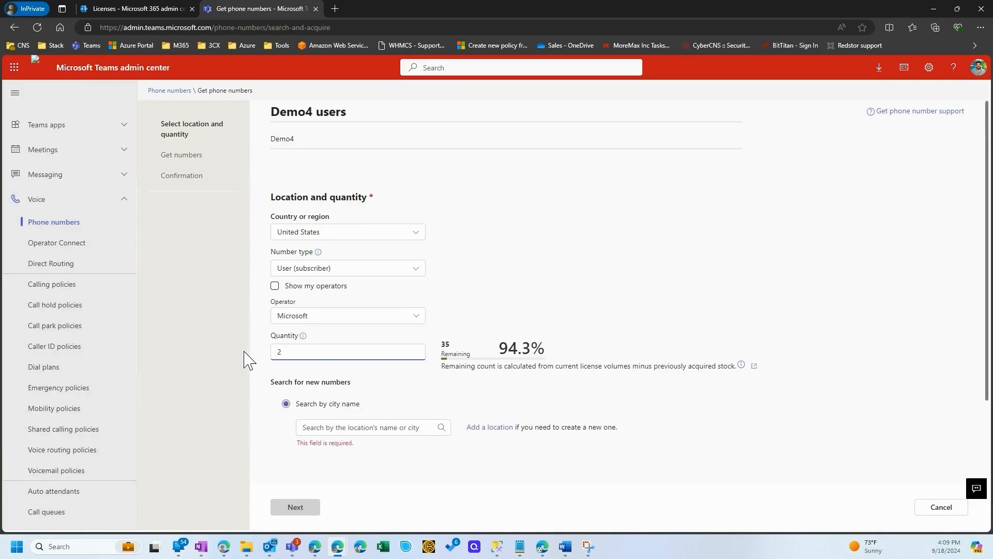
pyautogui.click(708, 417)
# Search by city name for the MoreMax Inc location, choose area code 208, and request the number reservation
pyautogui.scroll(-1, 707, 417)
pyautogui.click(355, 375)
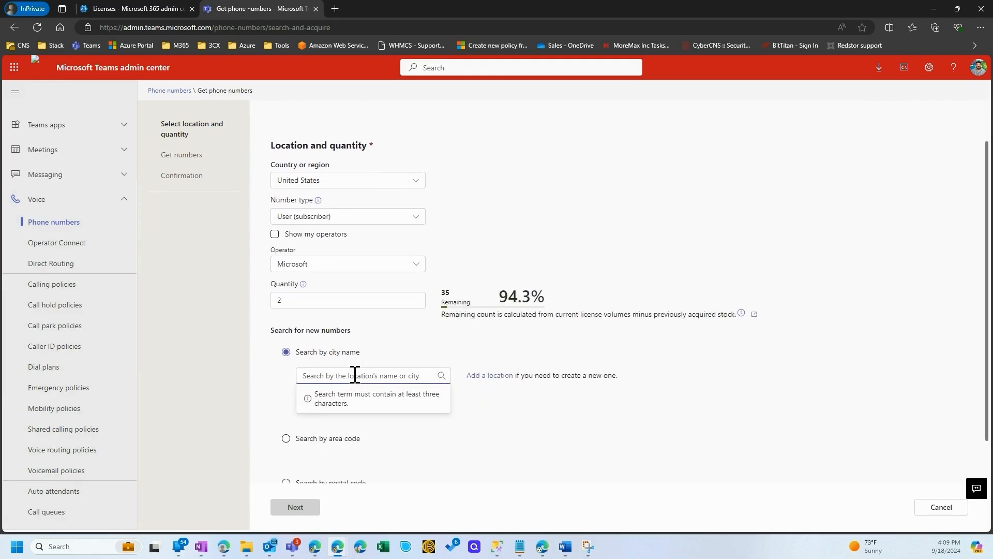
pyautogui.write('st')
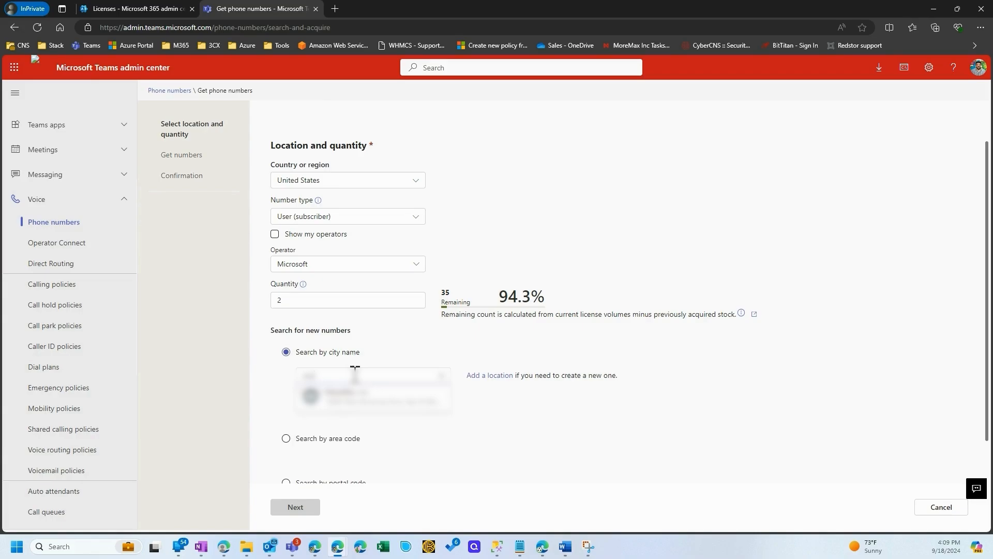
pyautogui.click(426, 409)
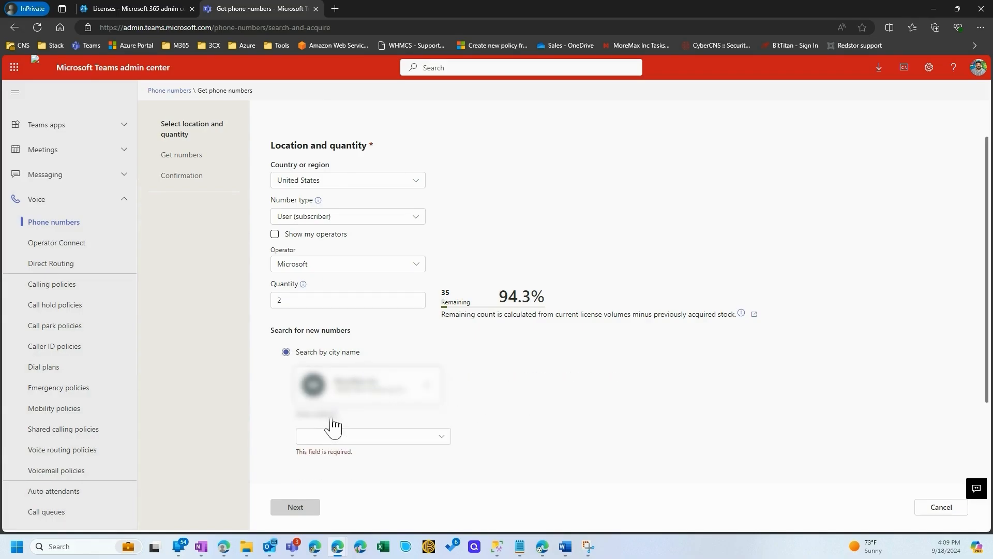
pyautogui.scroll(-2, 339, 423)
pyautogui.click(361, 336)
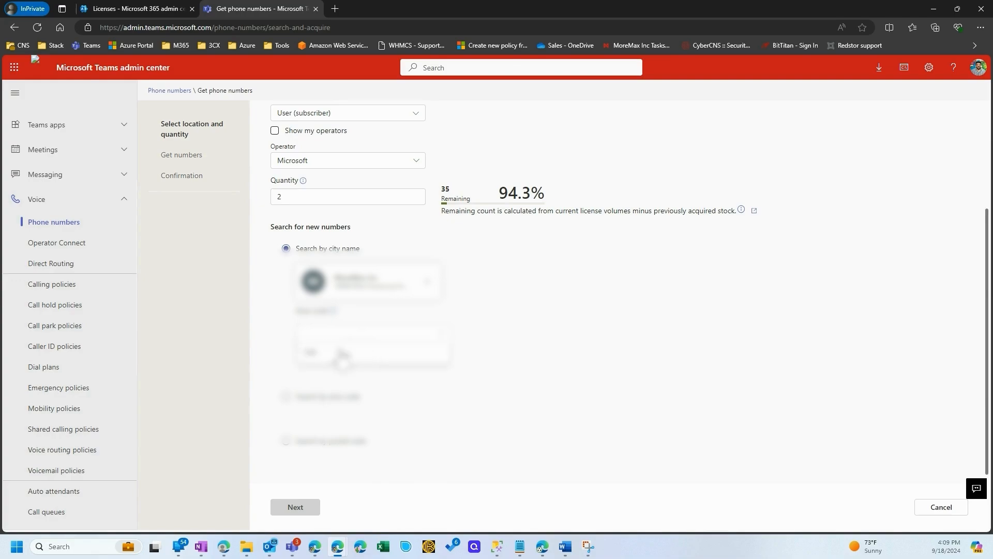
pyautogui.click(321, 358)
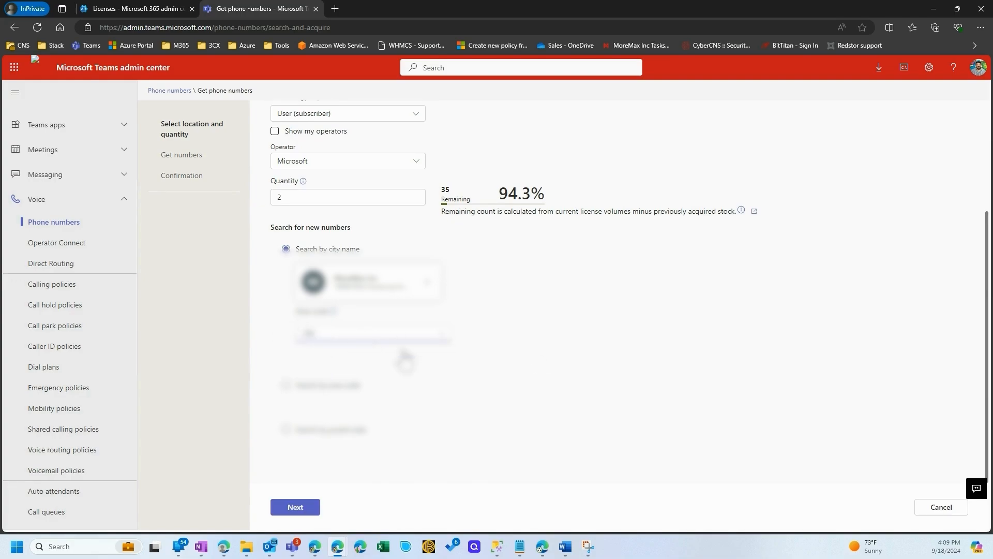
pyautogui.click(296, 508)
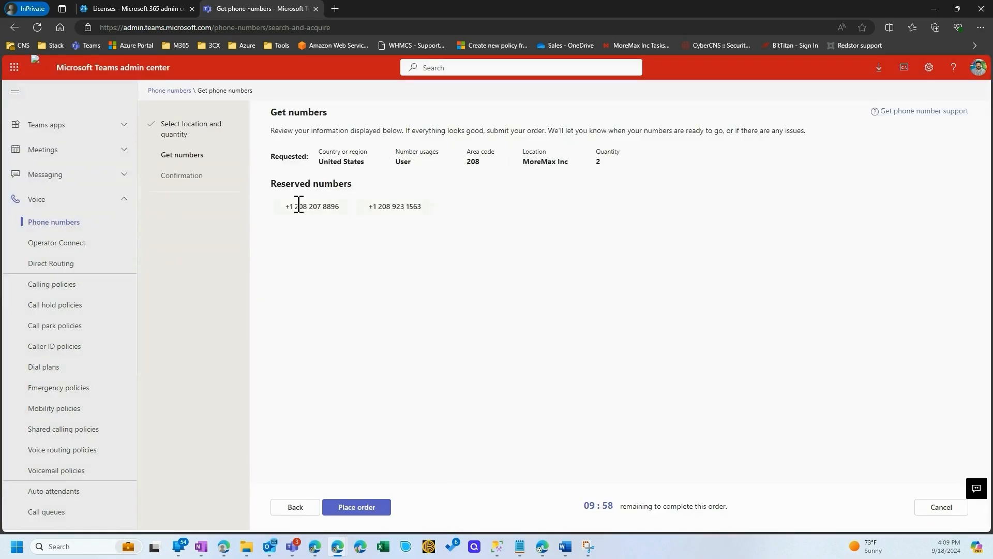
# Review the reserved numbers, and discard the order instead of placing it
pyautogui.moveTo(299, 203); pyautogui.dragTo(432, 207)
pyautogui.click(465, 239)
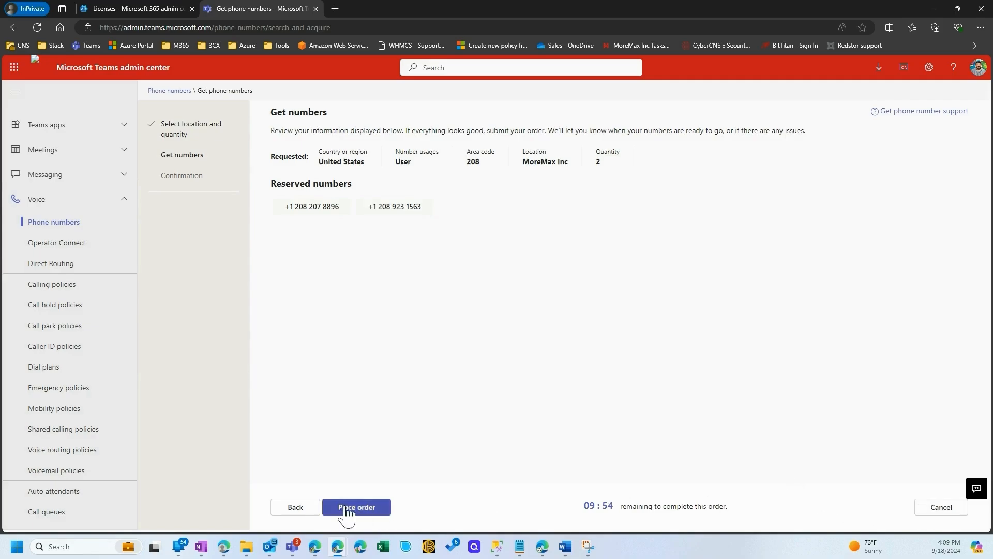
pyautogui.click(949, 506)
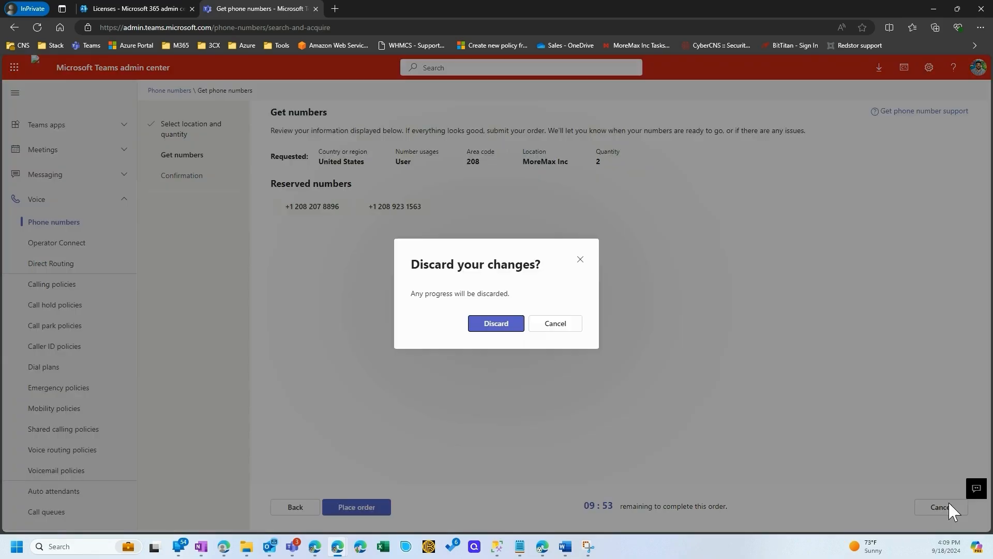
pyautogui.click(499, 327)
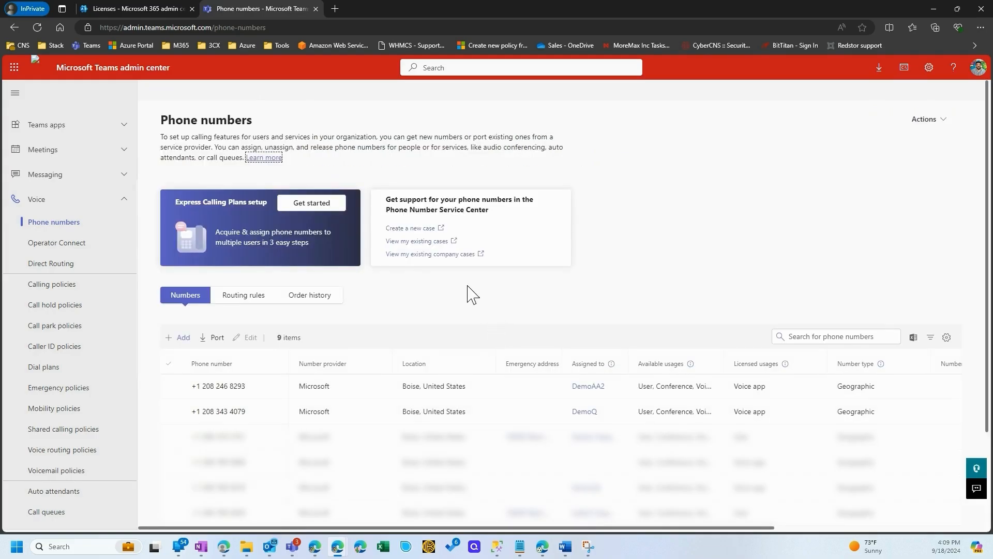
# Start another phone number order, using "demo Q 4" as both its name and description
pyautogui.click(182, 339)
pyautogui.click(407, 111)
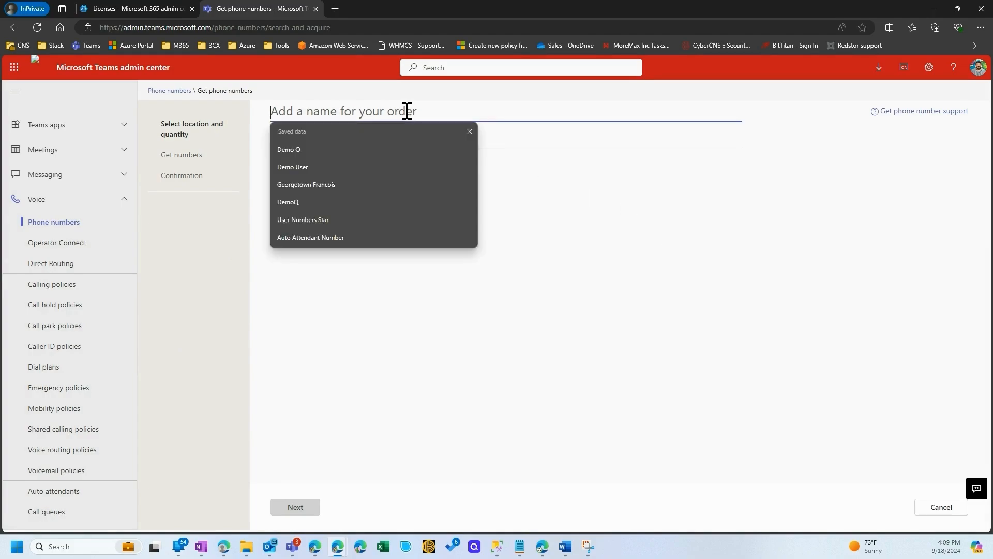
pyautogui.write('demo')
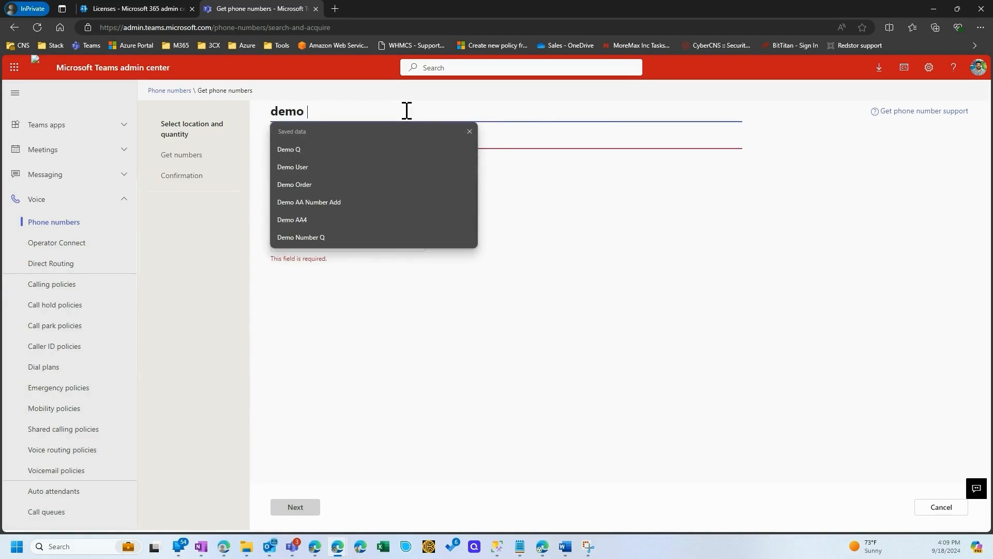
pyautogui.write(' Q 4')
pyautogui.click(621, 241)
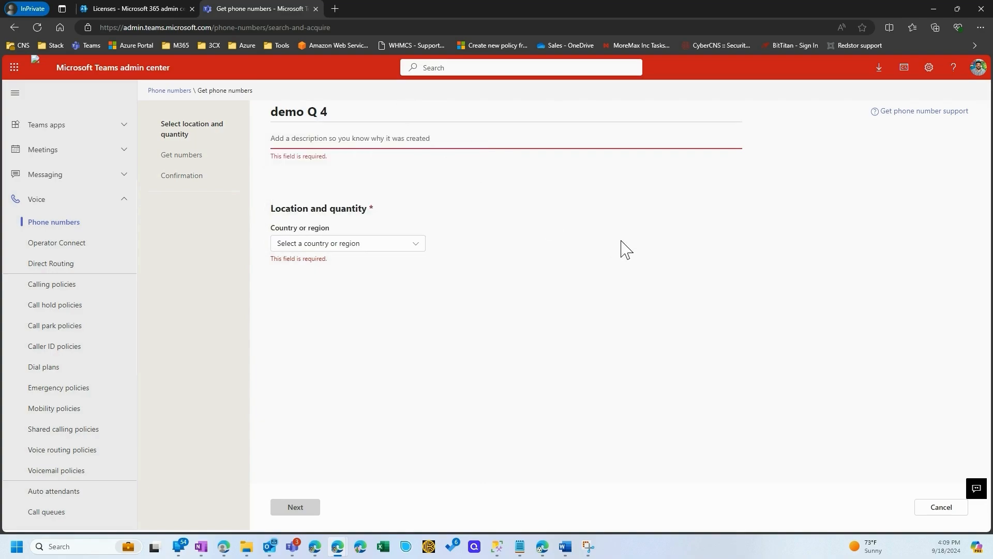
pyautogui.moveTo(331, 118); pyautogui.dragTo(248, 122)
pyautogui.hotkey('ctrl', 'c')
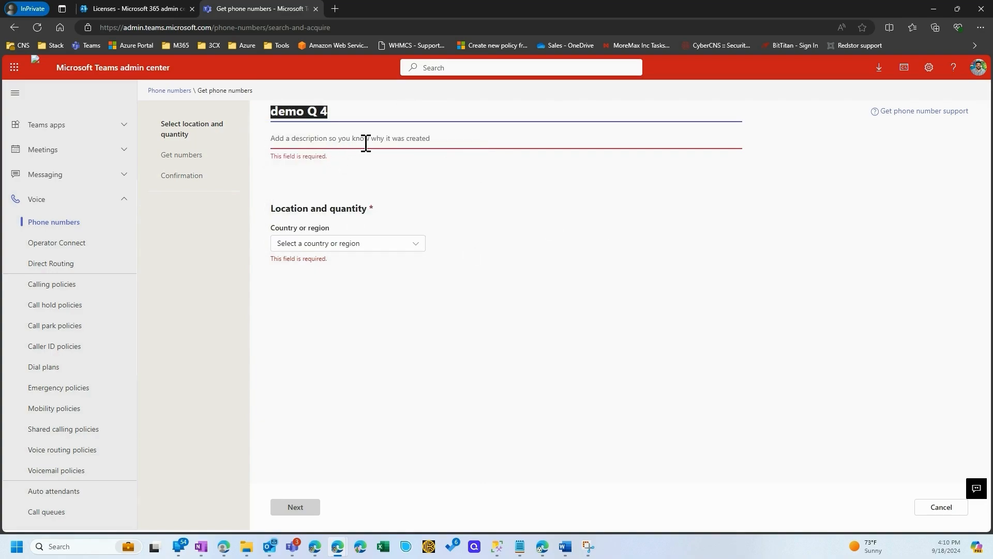
pyautogui.click(366, 141)
pyautogui.hotkey('ctrl', 'v')
# Set the country or region of the demo Q 4 order to United States
pyautogui.click(370, 239)
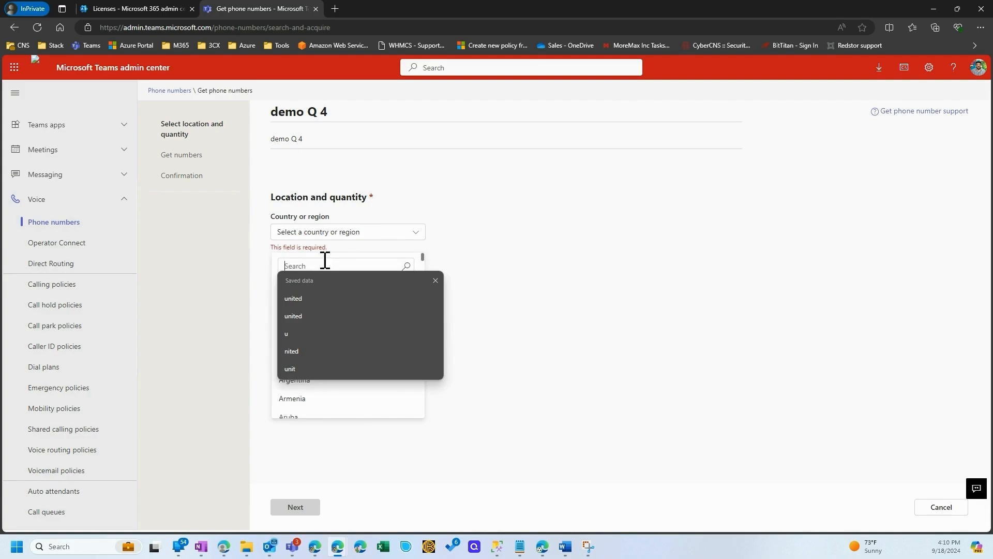
pyautogui.click(301, 298)
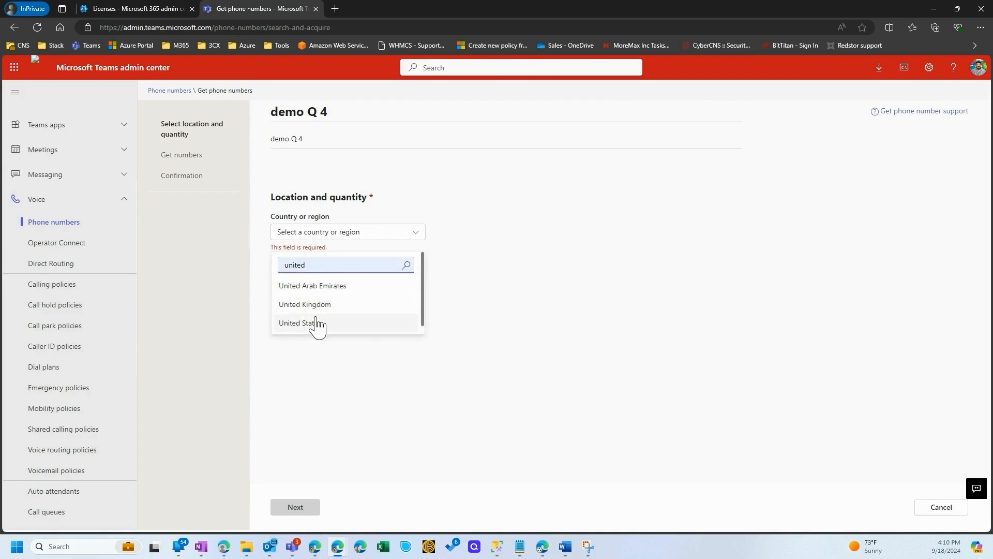
pyautogui.click(317, 325)
# Choose Call queue (Toll) as the number type and set the quantity to 1
pyautogui.click(335, 268)
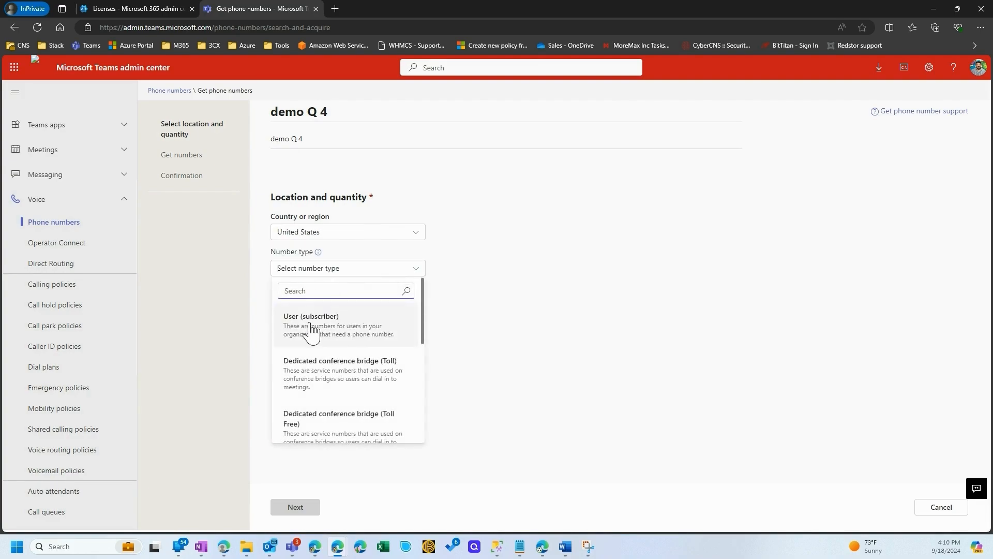
pyautogui.scroll(-1, 305, 359)
pyautogui.scroll(-1, 305, 360)
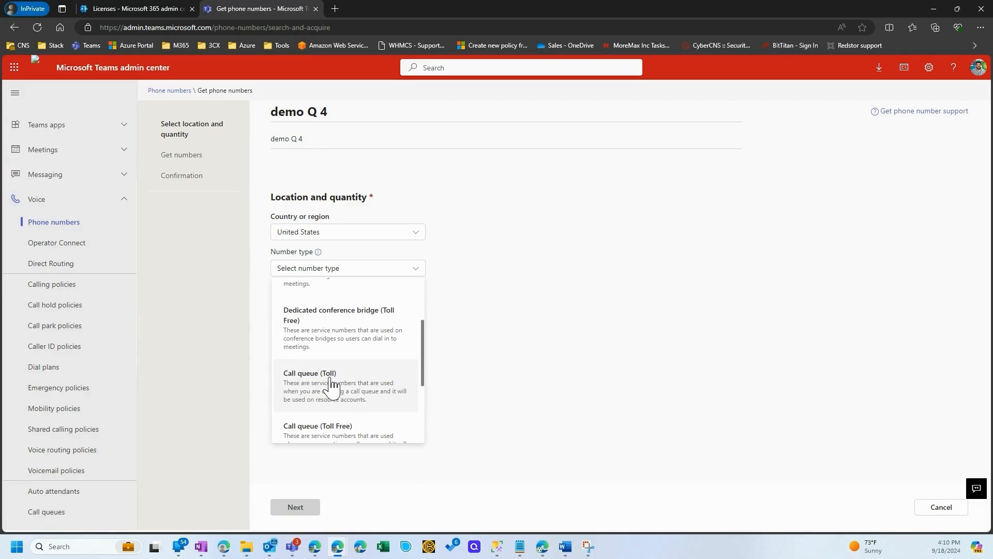
pyautogui.scroll(-2, 331, 386)
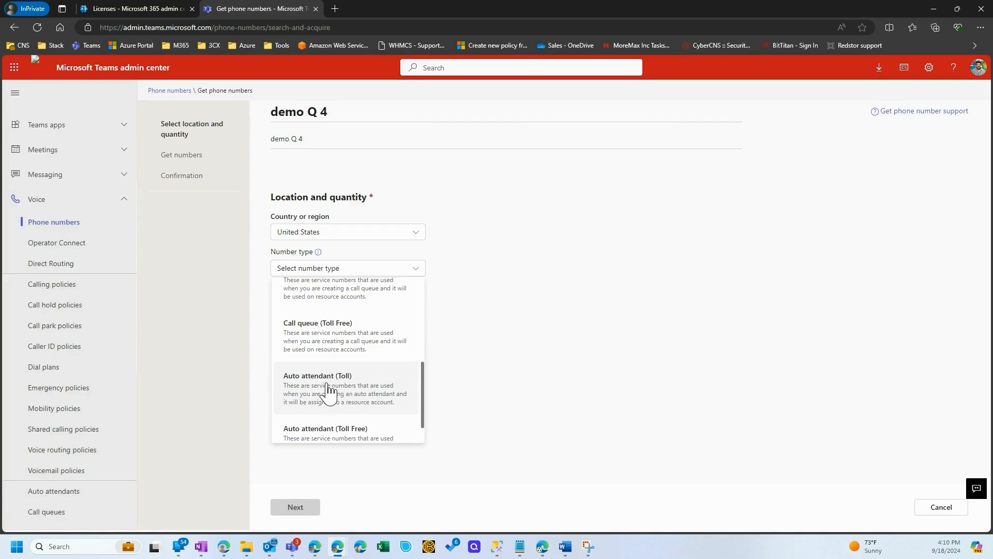
pyautogui.scroll(1, 329, 388)
pyautogui.click(321, 339)
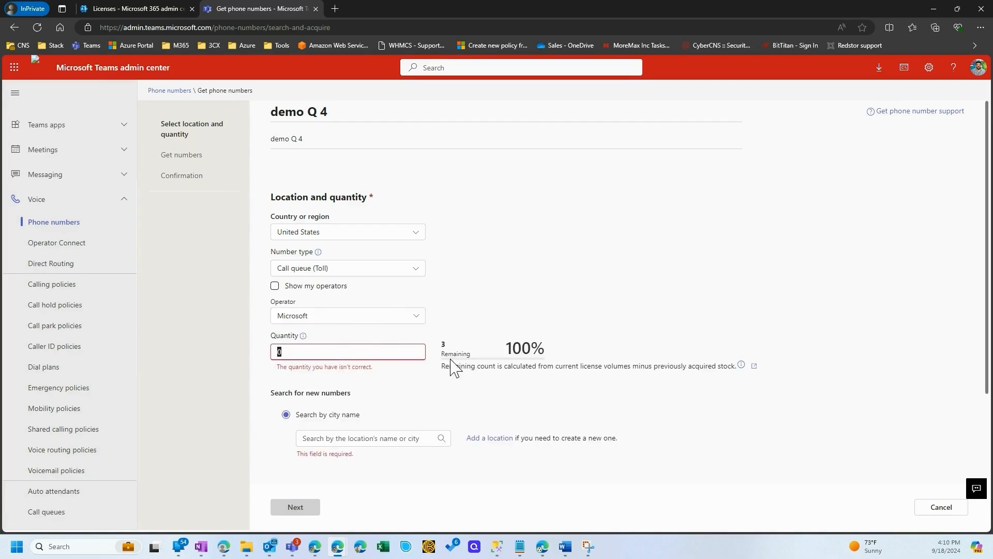
pyautogui.doubleClick(417, 349)
pyautogui.write('1')
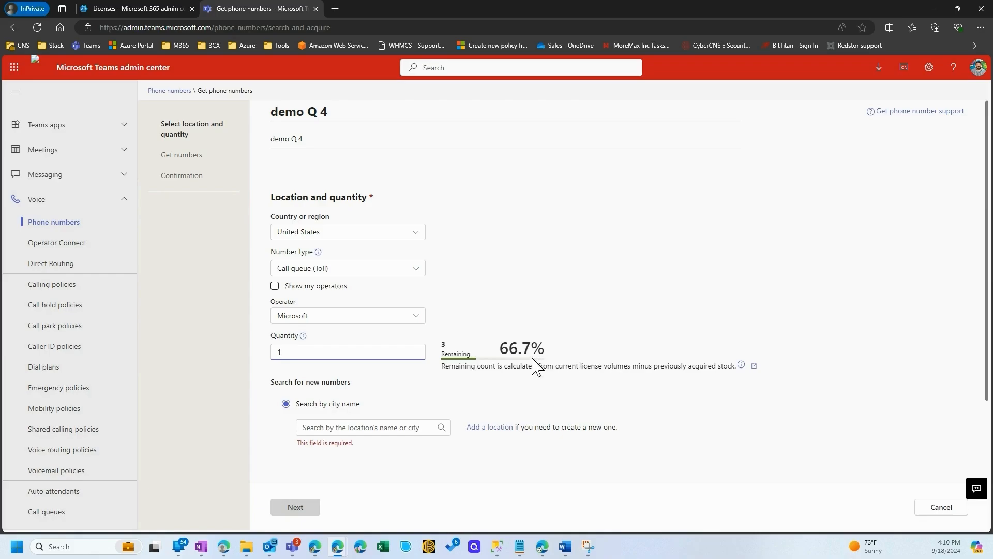
pyautogui.moveTo(467, 369); pyautogui.dragTo(658, 375)
pyautogui.click(629, 366)
pyautogui.moveTo(454, 354); pyautogui.dragTo(441, 355)
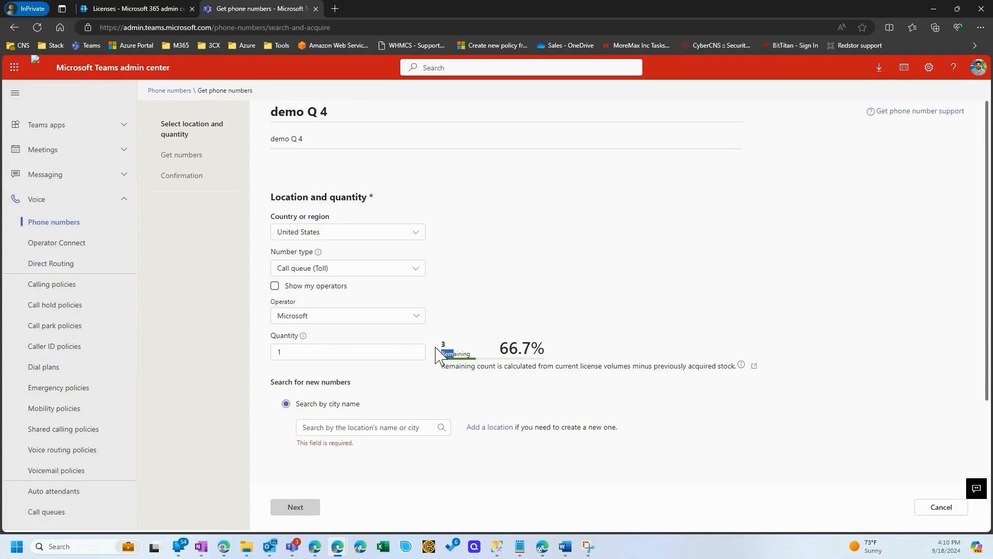
# Search by city name for "star", choose the MoreMax Inc location with area code 208, and continue to the reserved number
pyautogui.scroll(-1, 393, 393)
pyautogui.click(390, 384)
pyautogui.write('st')
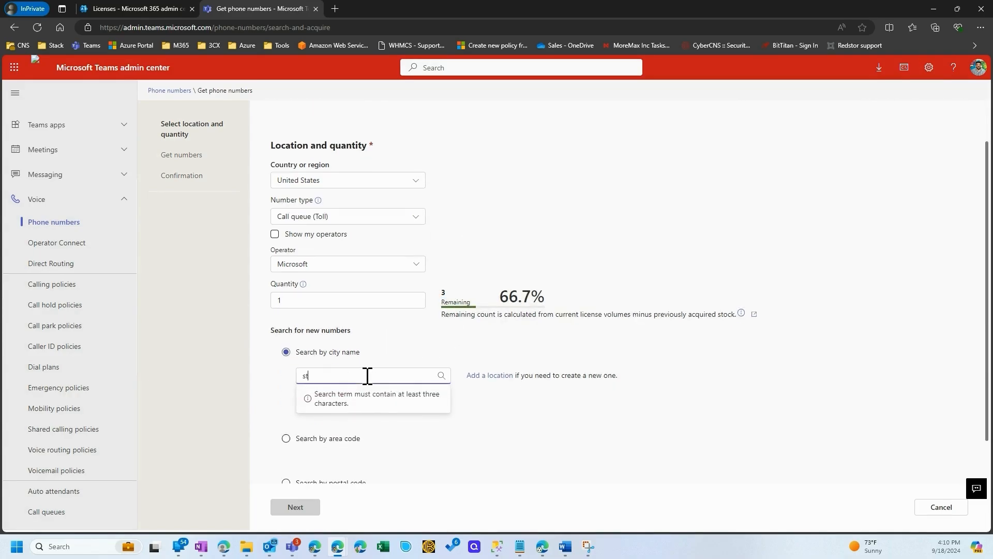
pyautogui.write('ar')
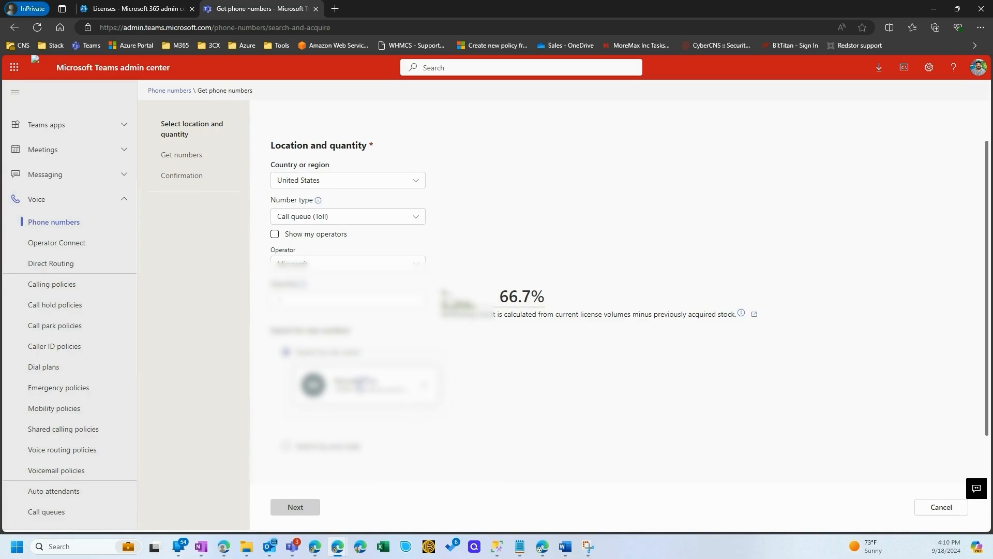
pyautogui.click(362, 382)
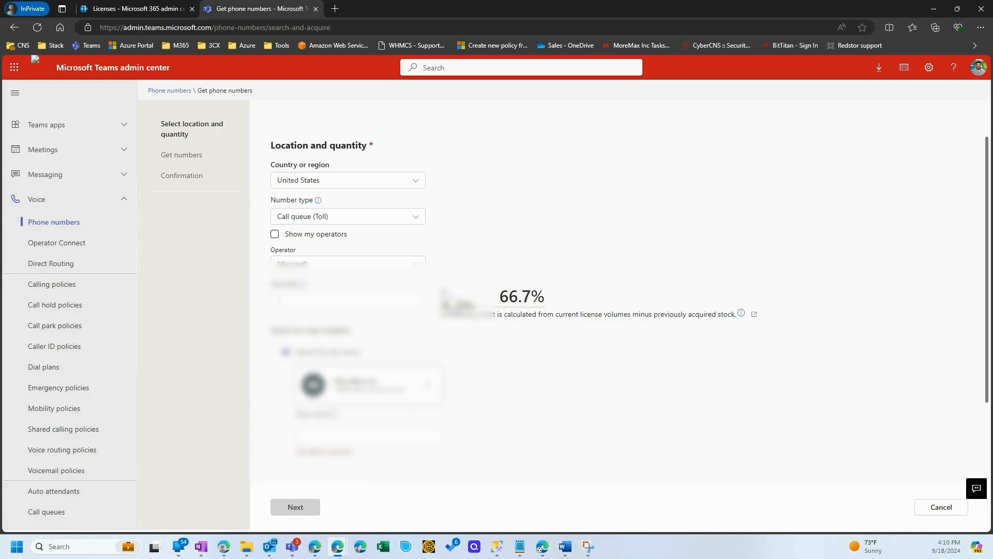
pyautogui.scroll(-2, 521, 371)
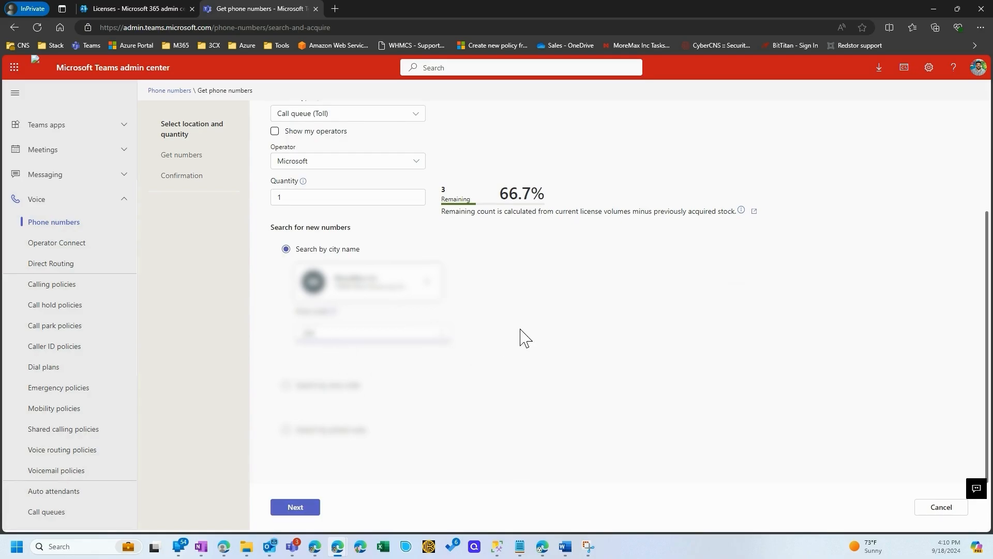
pyautogui.scroll(3, 522, 336)
pyautogui.scroll(-3, 521, 336)
pyautogui.click(302, 510)
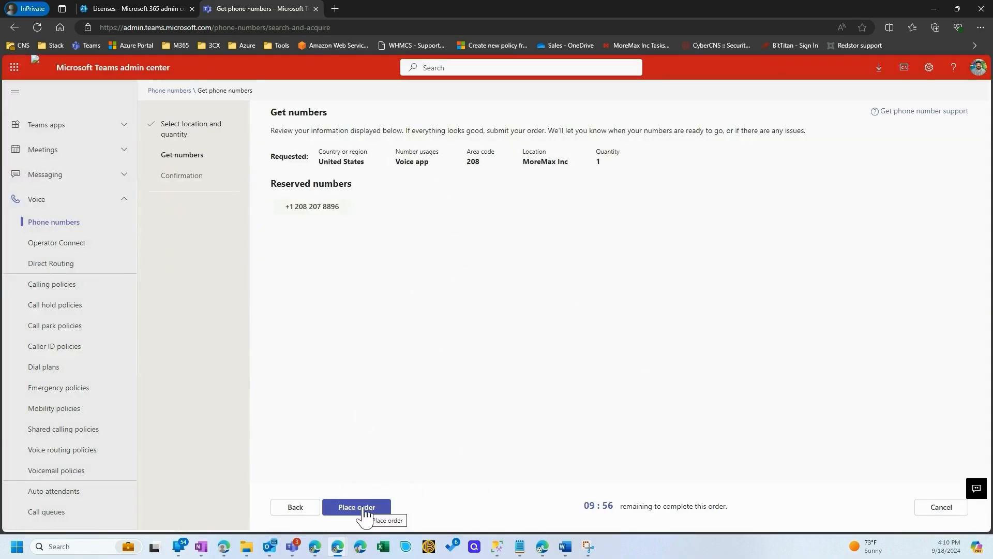
# Place the demo Q 4 order, finish, and check the new number's assignment in the phone numbers list
pyautogui.click(365, 511)
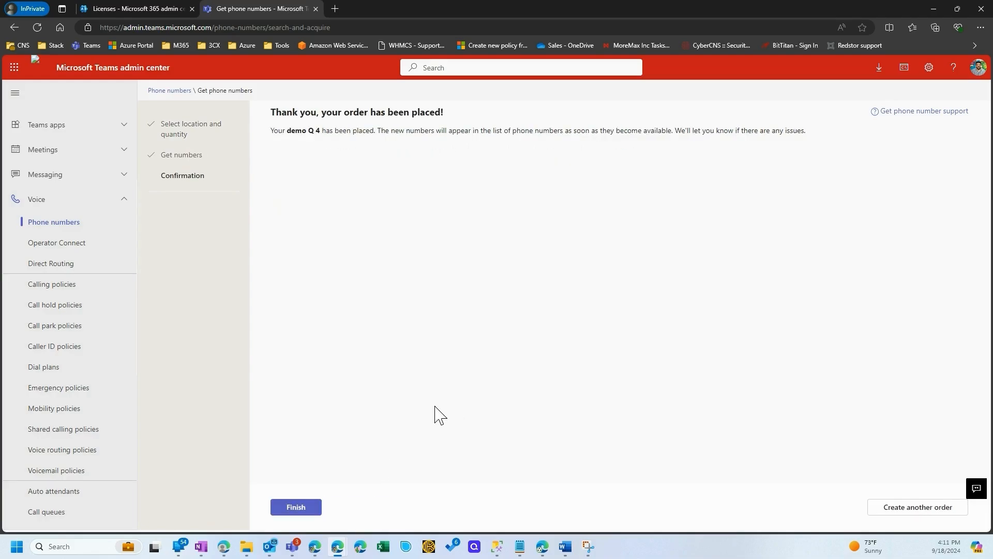
pyautogui.click(296, 508)
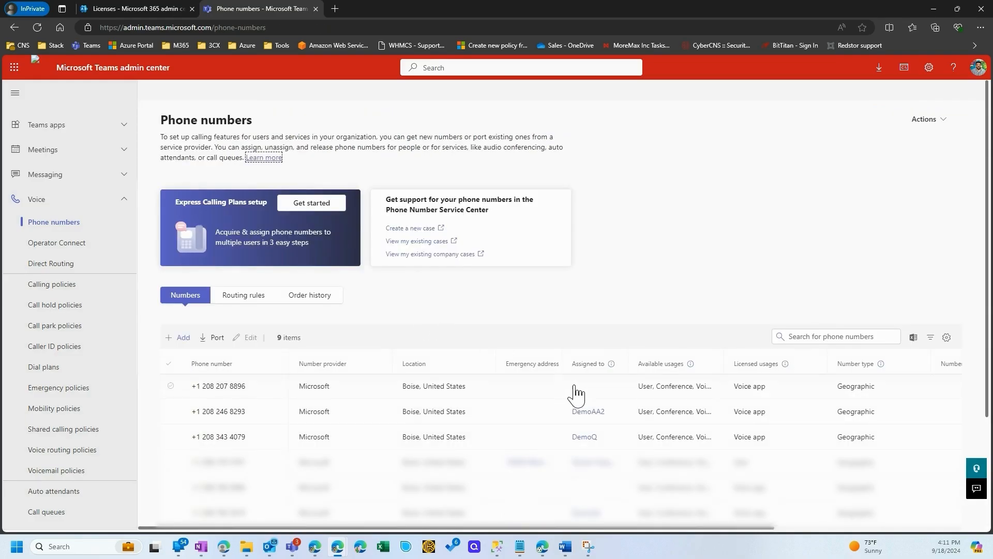
pyautogui.doubleClick(600, 363)
pyautogui.moveTo(257, 386); pyautogui.dragTo(196, 387)
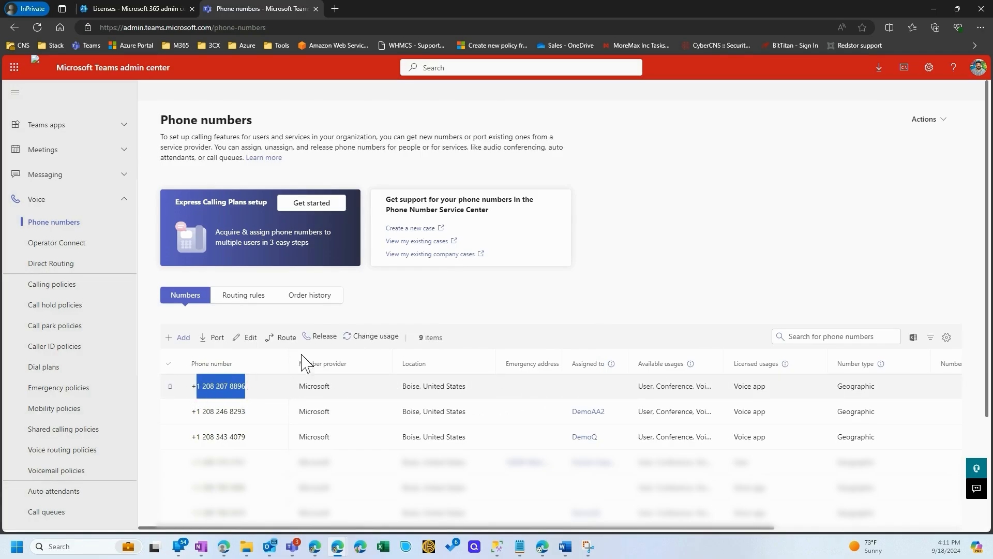
pyautogui.click(485, 298)
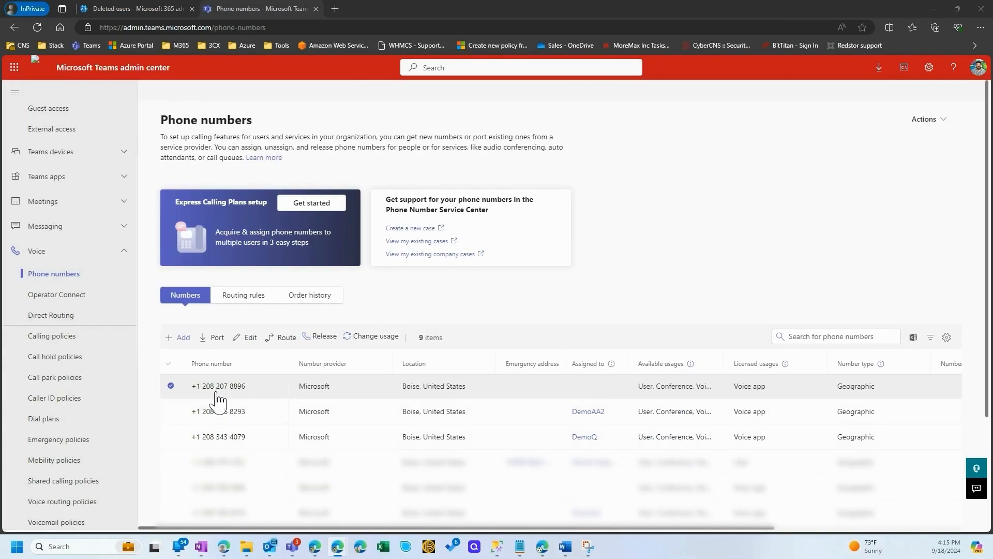
# Start a new phone number order with "demo 4 AA" as both its name and description
pyautogui.click(178, 337)
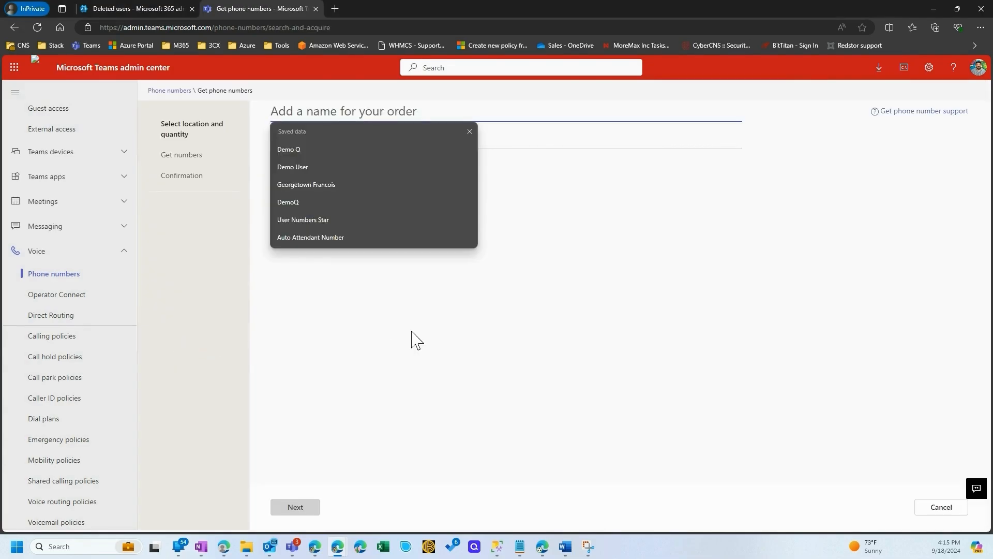
pyautogui.click(416, 111)
pyautogui.press('Down')
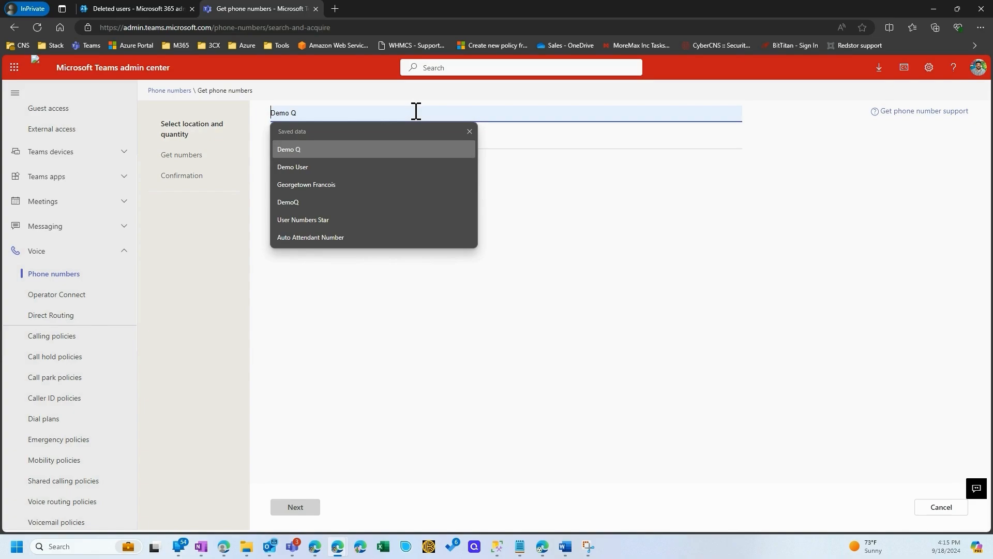
pyautogui.press('Up')
pyautogui.write('4')
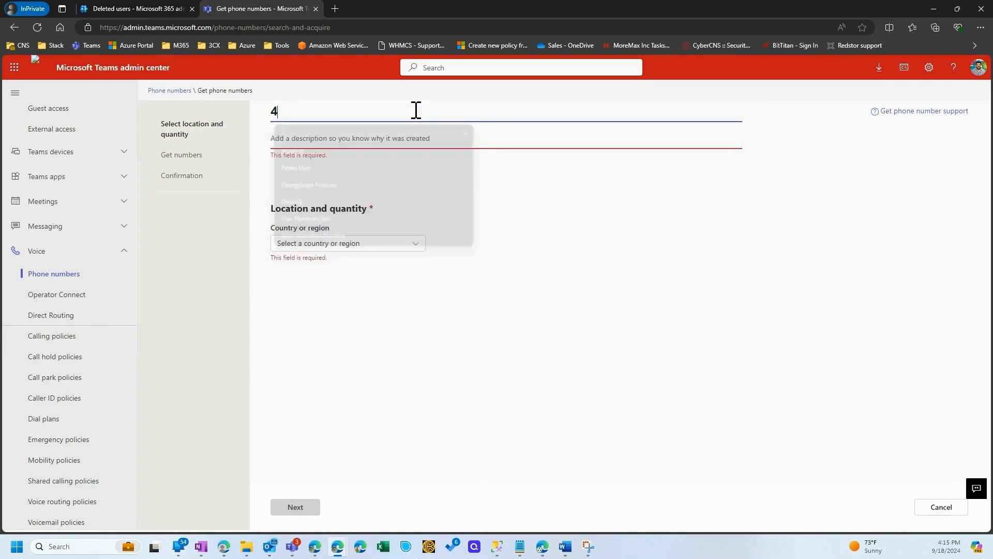
pyautogui.press('BackSpace')
pyautogui.write('demo 4 AA')
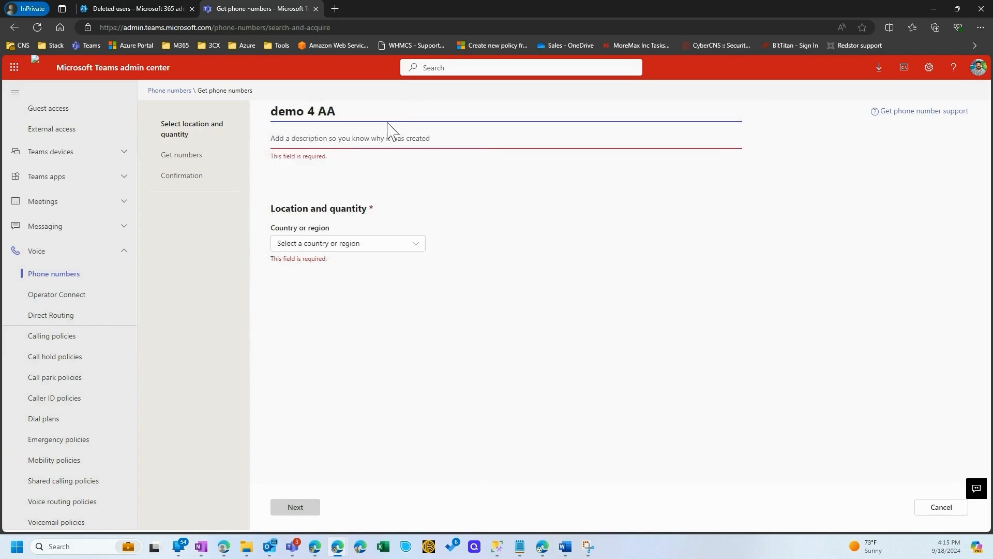
pyautogui.moveTo(354, 111); pyautogui.dragTo(262, 111)
pyautogui.hotkey('ctrl', 'c')
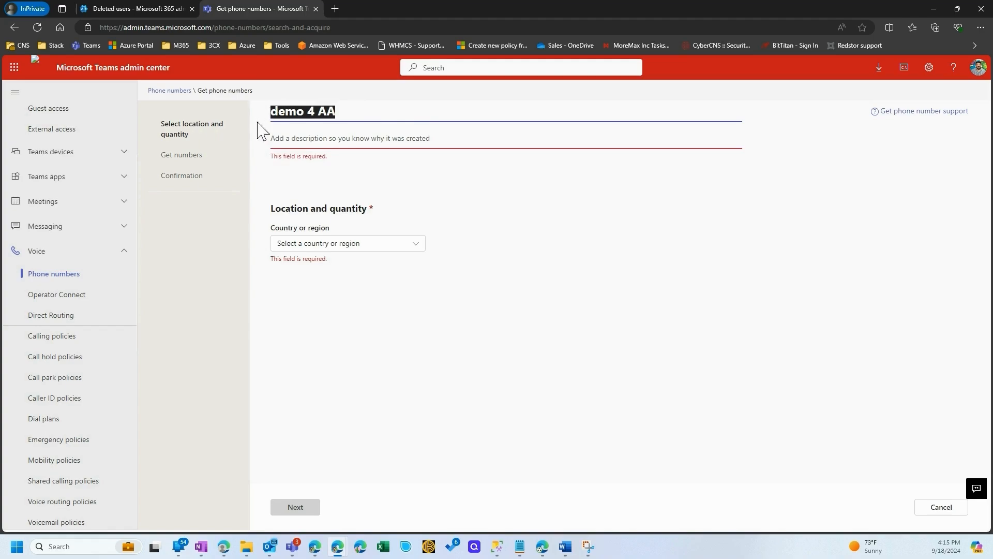
pyautogui.click(332, 135)
pyautogui.hotkey('ctrl', 'v')
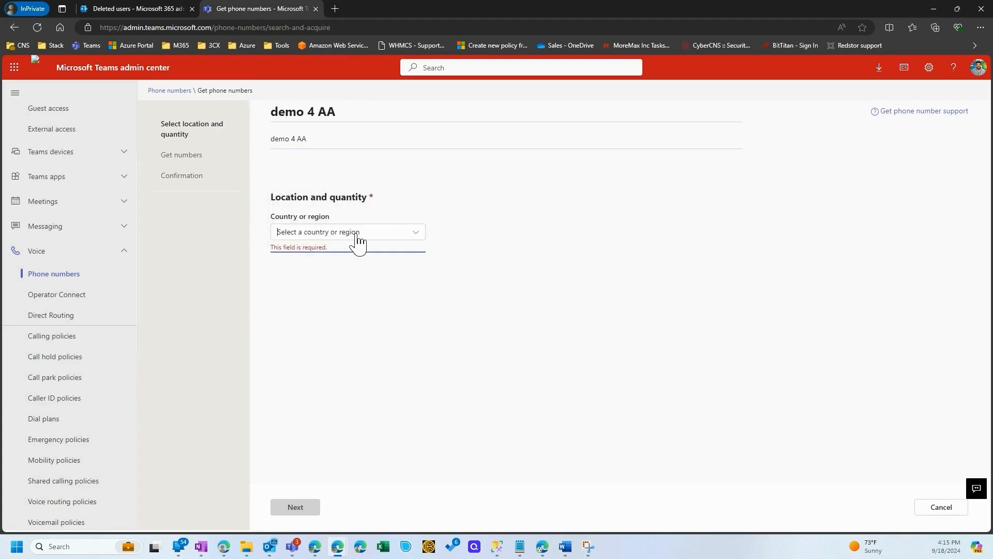
# Set the country or region of the demo 4 AA order to United States
pyautogui.click(356, 234)
pyautogui.write('united')
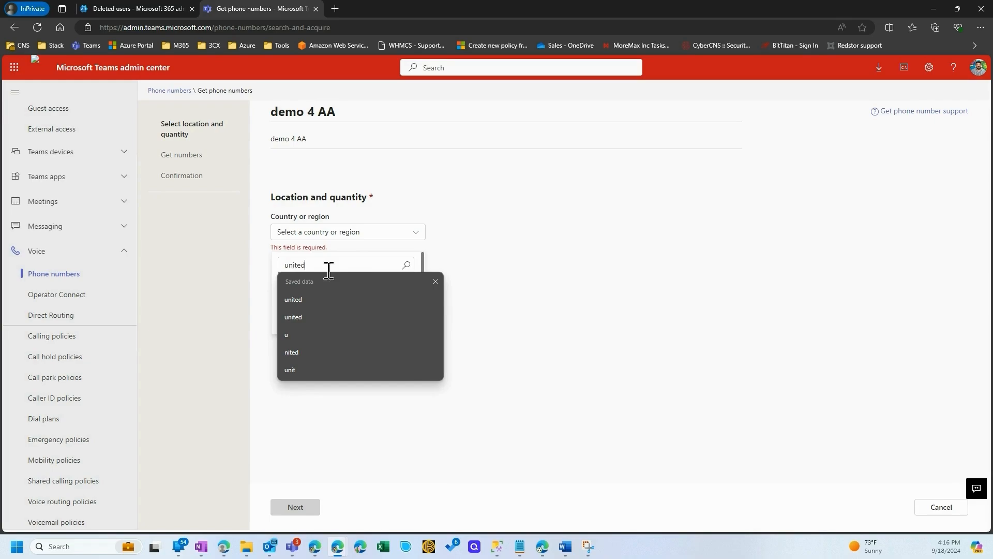
pyautogui.click(302, 299)
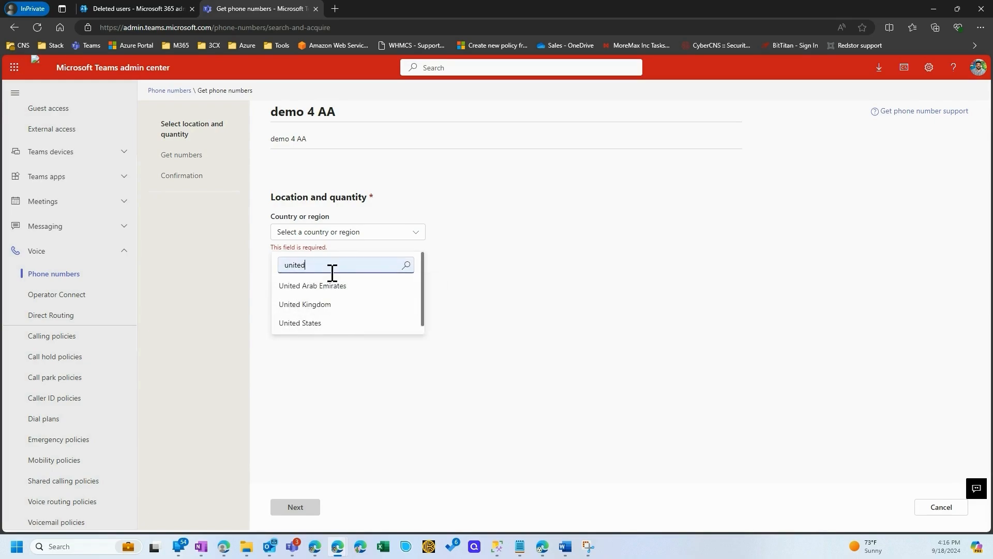
pyautogui.click(313, 325)
# Choose Auto attendant (Toll) as the number type and set the quantity to 1
pyautogui.click(331, 275)
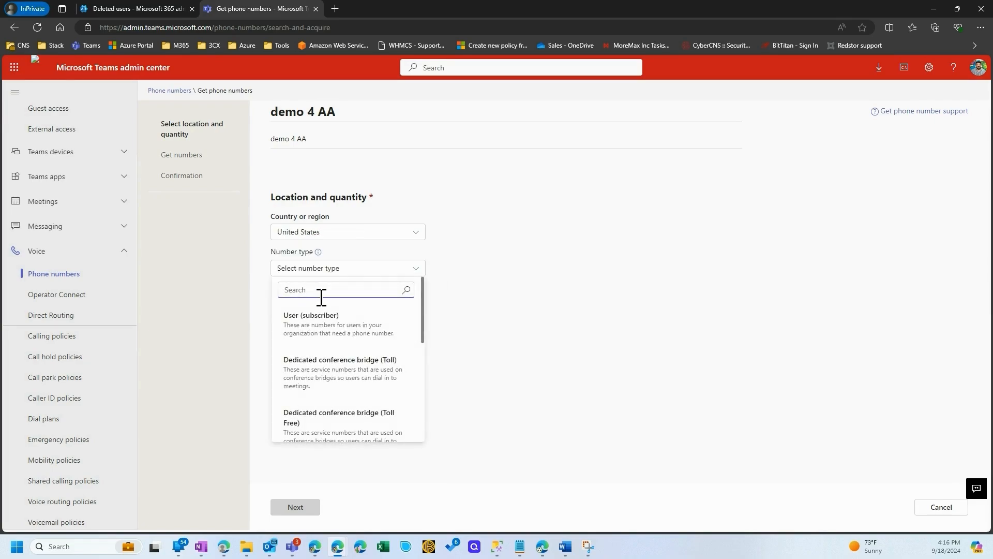
pyautogui.scroll(-2, 317, 375)
pyautogui.scroll(-1, 317, 375)
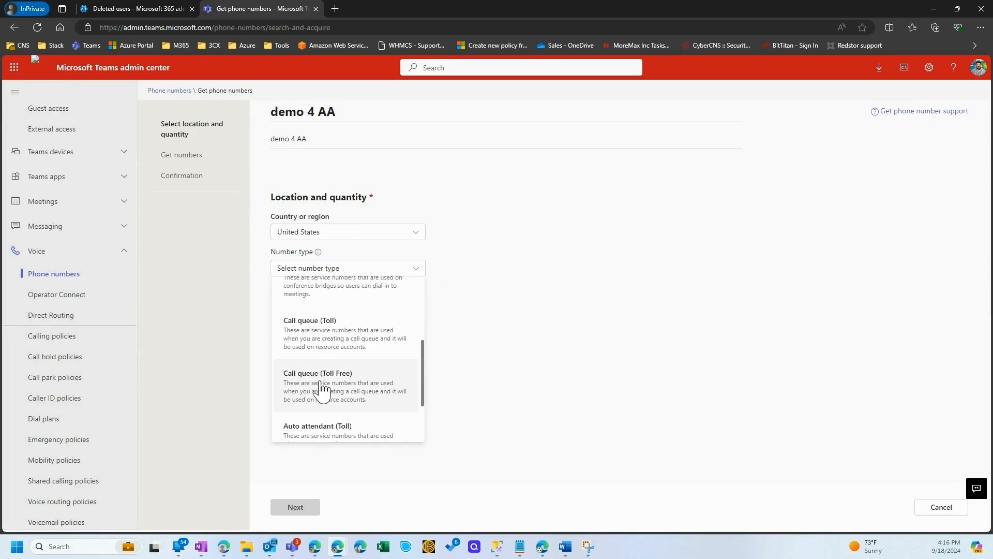
pyautogui.scroll(-1, 326, 400)
pyautogui.click(331, 395)
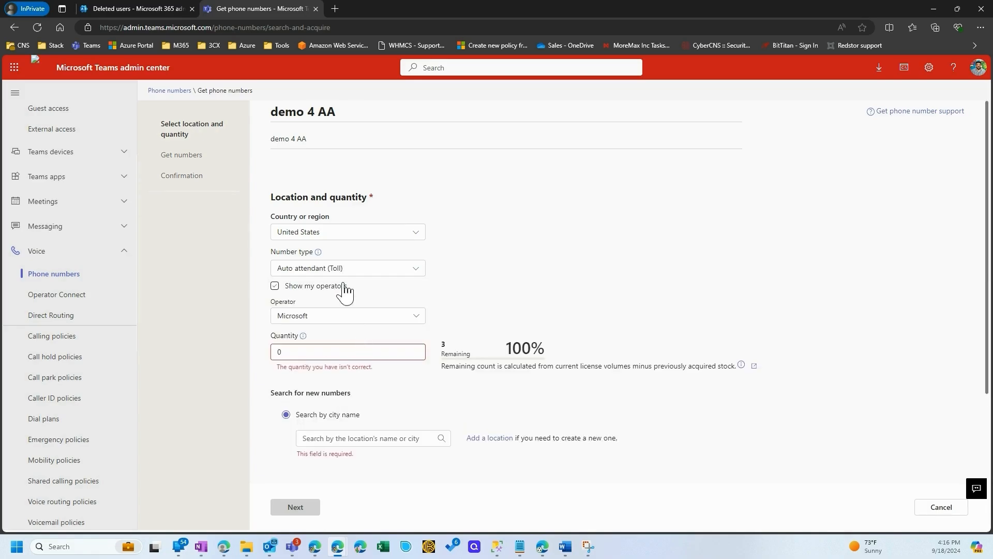
pyautogui.click(355, 271)
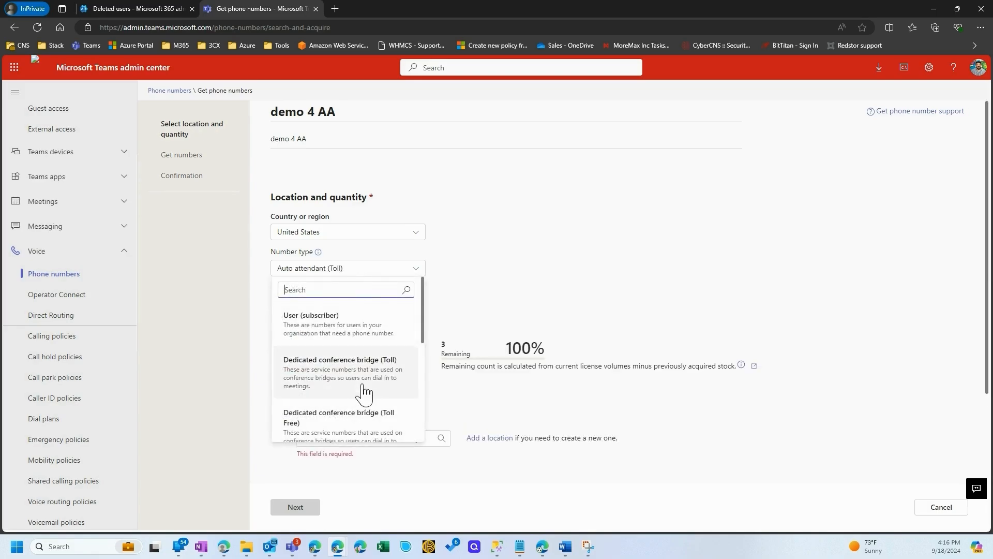
pyautogui.scroll(-2, 339, 401)
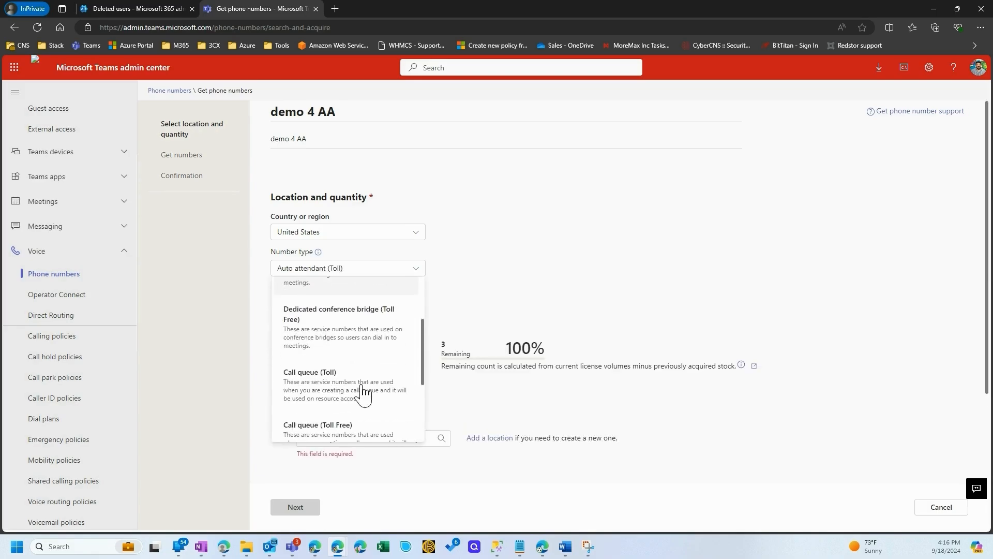
pyautogui.scroll(-2, 335, 404)
pyautogui.click(331, 381)
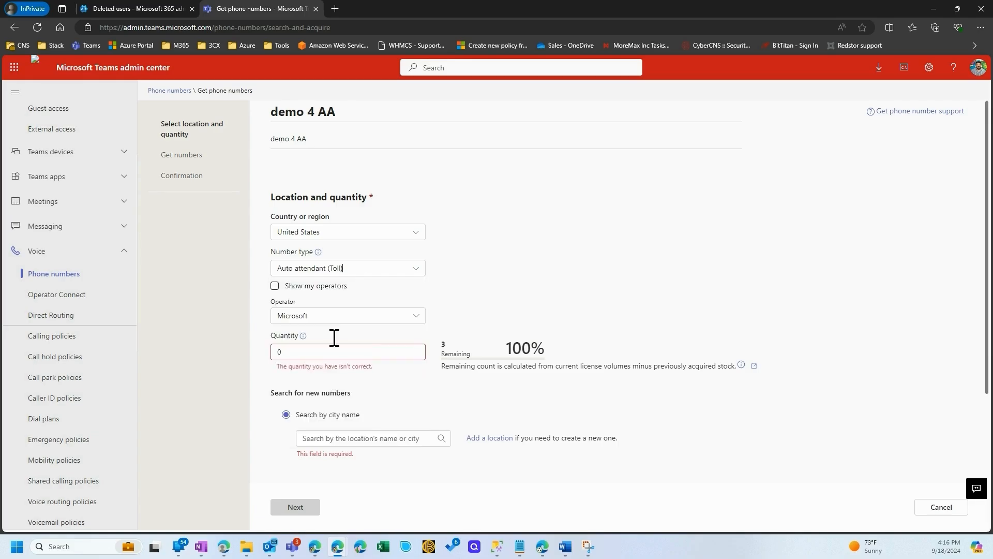
pyautogui.click(304, 352)
pyautogui.press('BackSpace')
pyautogui.write('1')
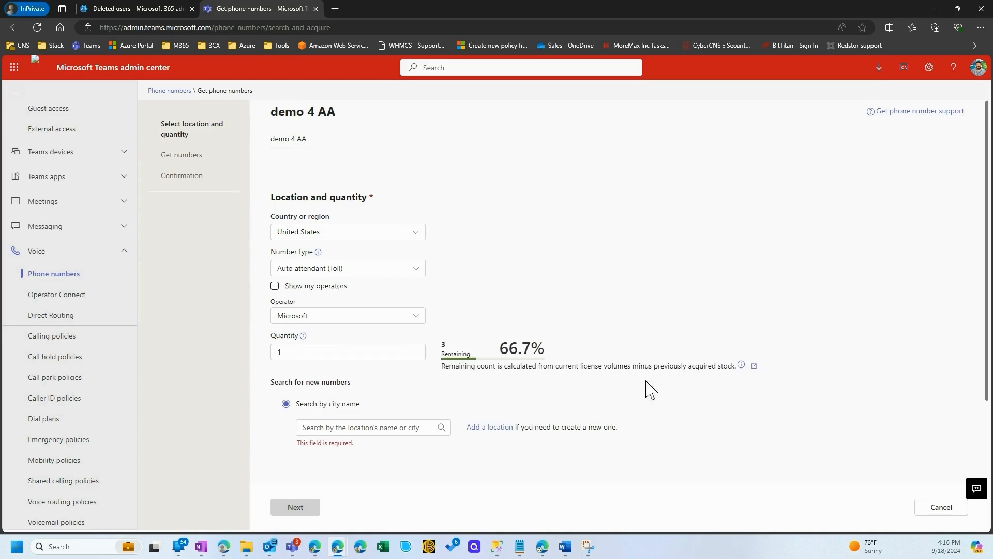
# Search by city name for "sta", pick the MoreMax Inc location and area code 208, and reserve the auto attendant number
pyautogui.click(350, 428)
pyautogui.write('sta')
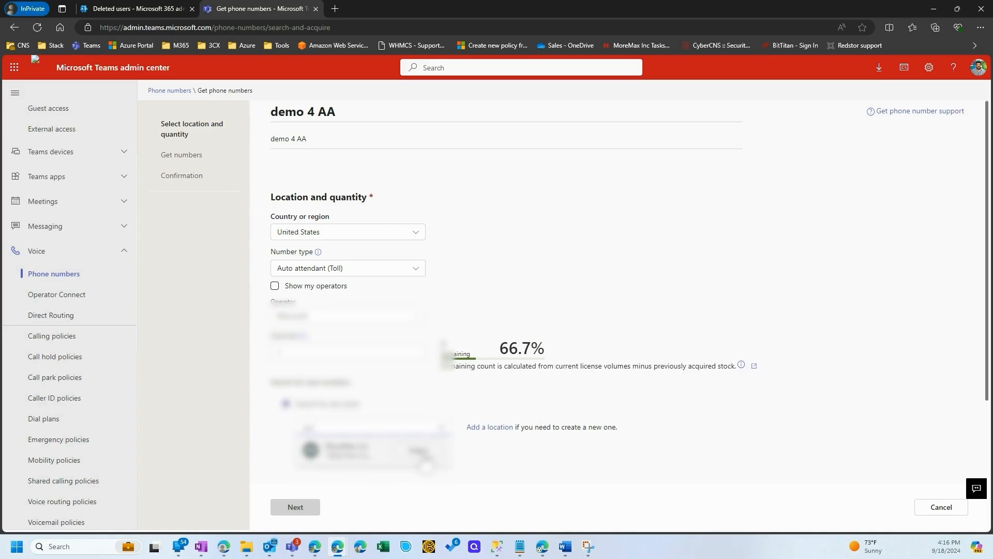
pyautogui.click(423, 455)
pyautogui.scroll(-3, 529, 431)
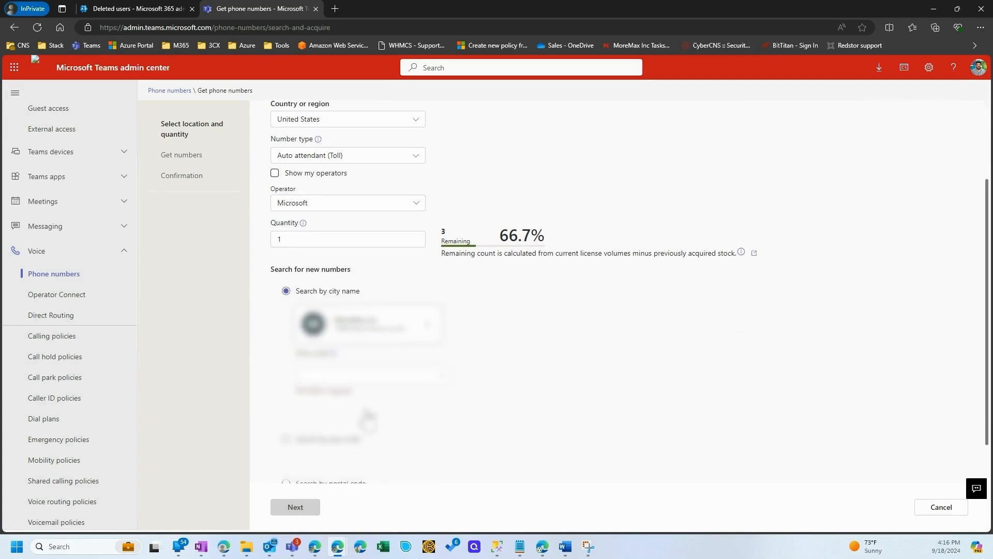
pyautogui.click(348, 381)
pyautogui.click(339, 404)
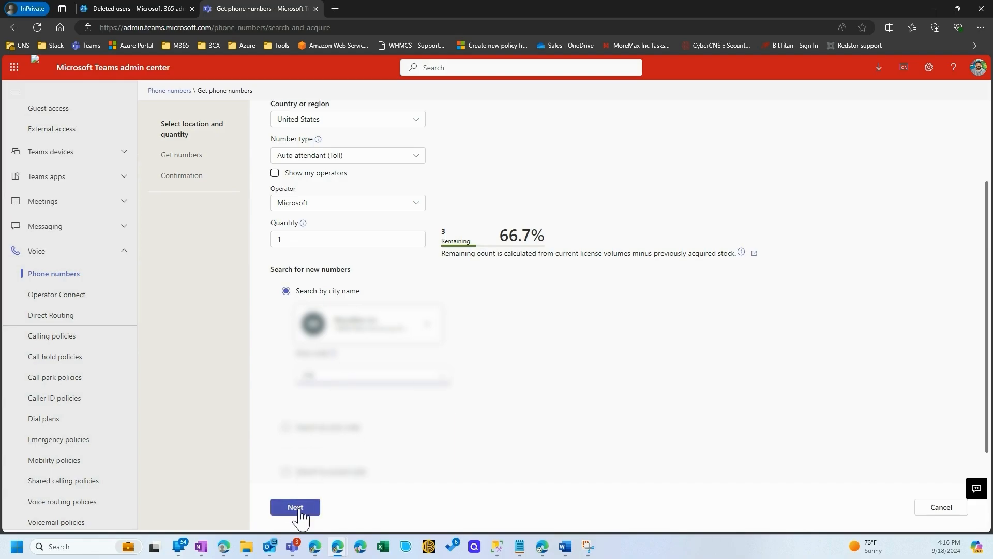
pyautogui.click(298, 509)
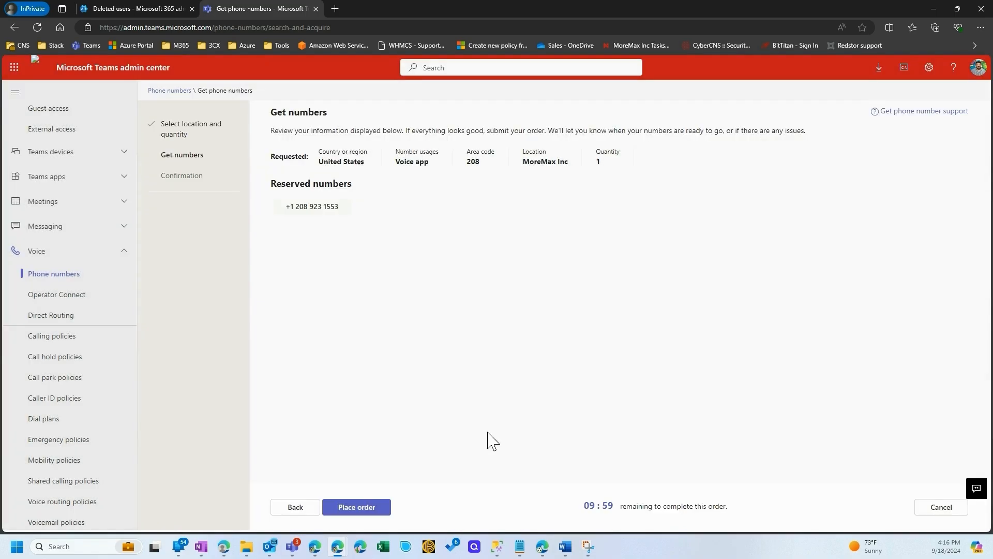
# Place the demo 4 AA order and finish, returning to the phone numbers list
pyautogui.click(367, 508)
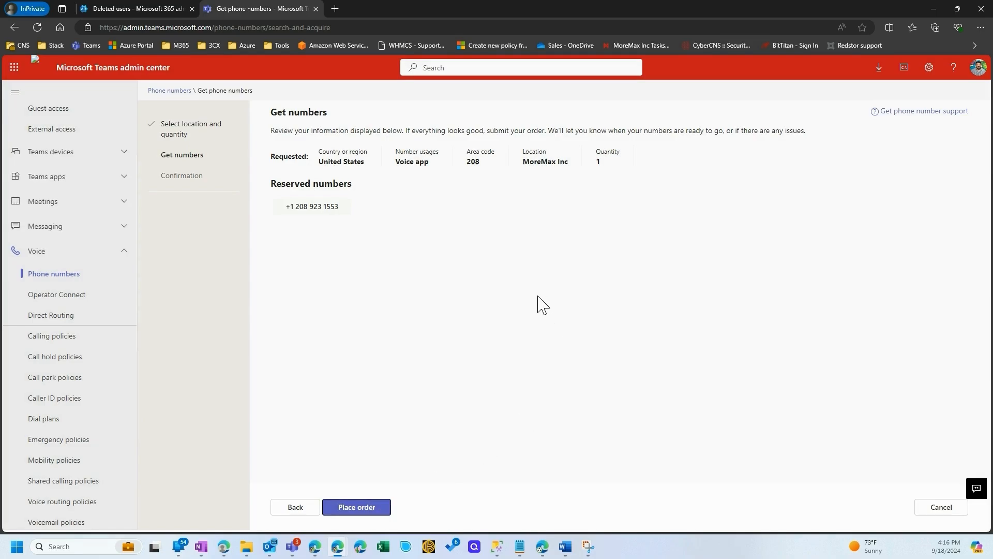
pyautogui.click(383, 508)
pyautogui.click(296, 507)
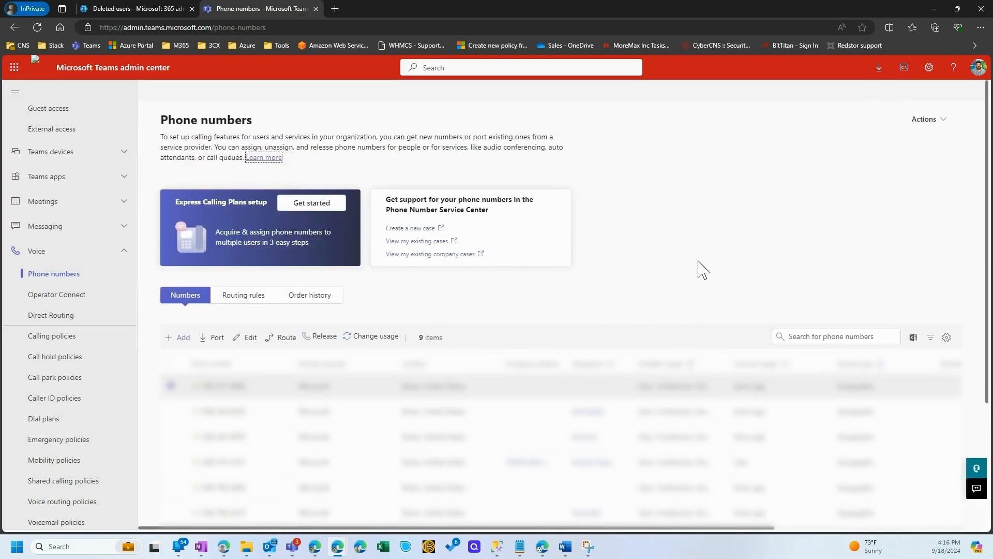
pyautogui.scroll(-2, 523, 346)
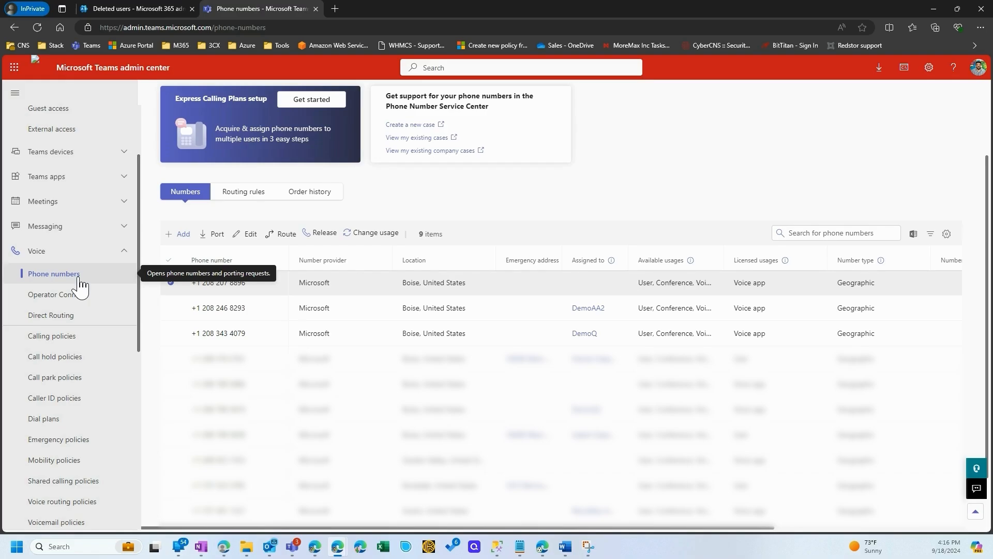
pyautogui.scroll(-2, 81, 285)
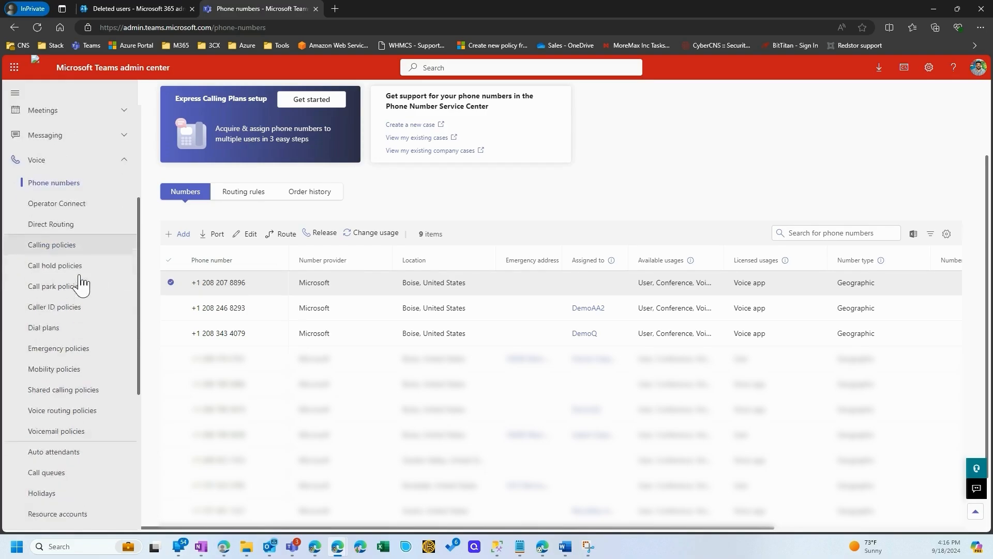
pyautogui.scroll(-1, 80, 283)
pyautogui.scroll(3, 68, 246)
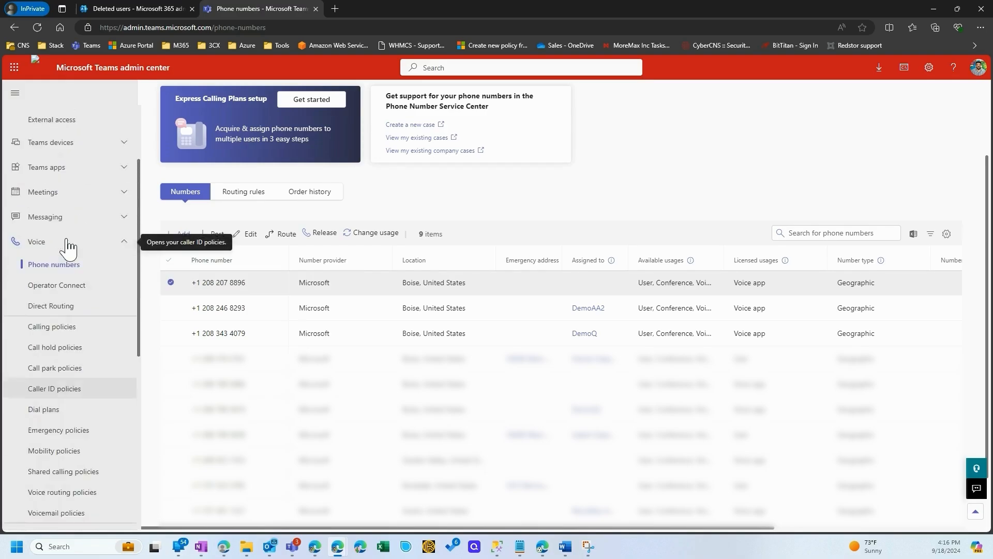
pyautogui.scroll(1, 68, 246)
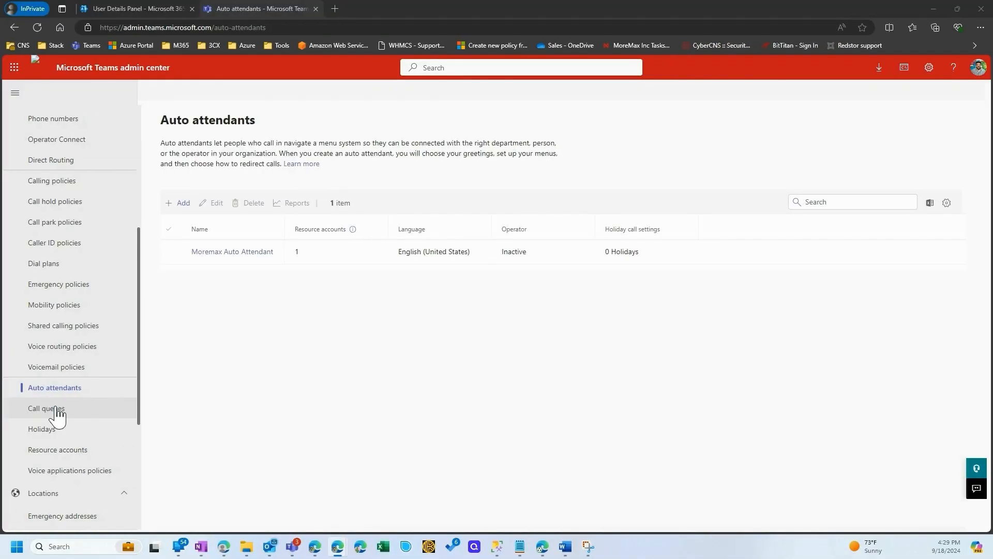
# Open the call queues and start a new call queue named Demo4 Q
pyautogui.click(57, 408)
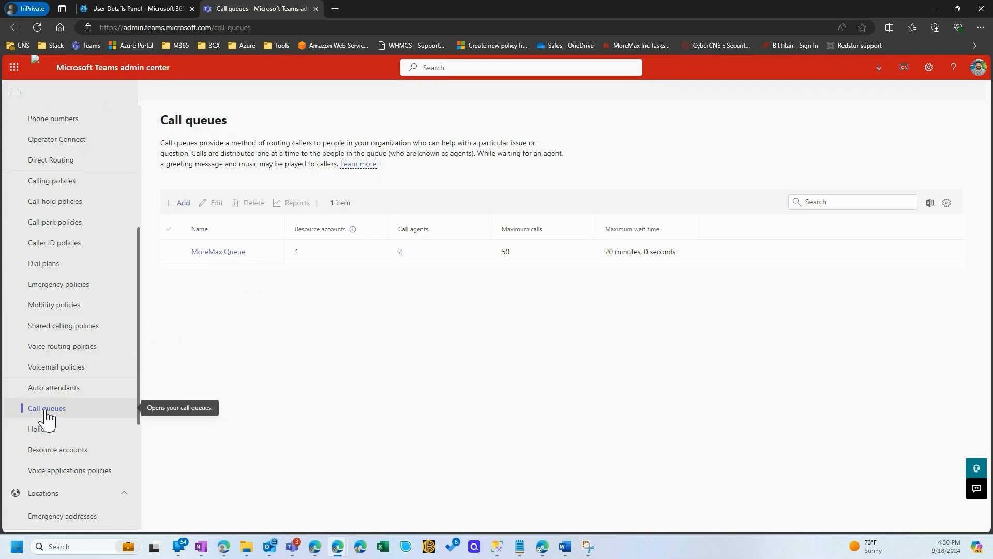
pyautogui.scroll(2, 53, 336)
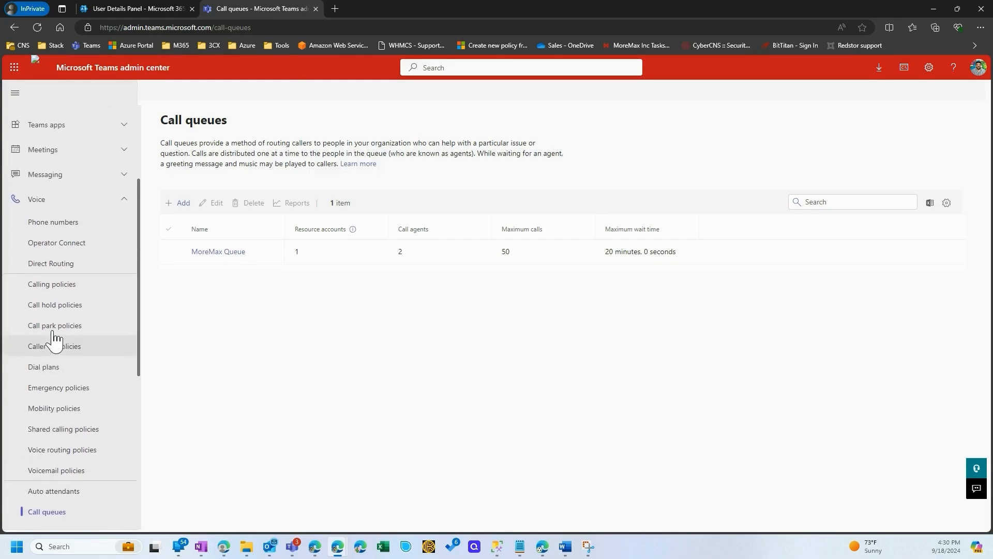
pyautogui.scroll(-3, 78, 347)
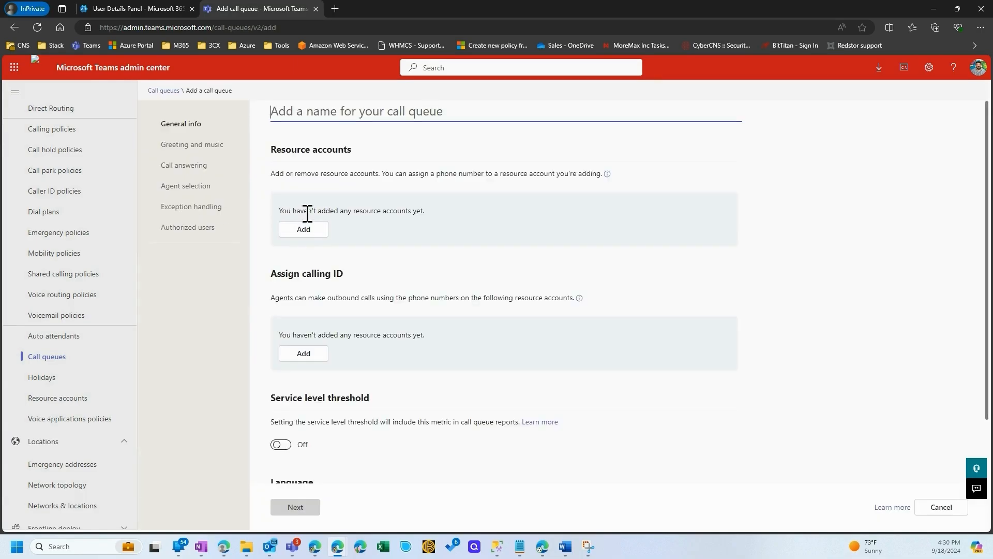
pyautogui.write('Demo4 Q')
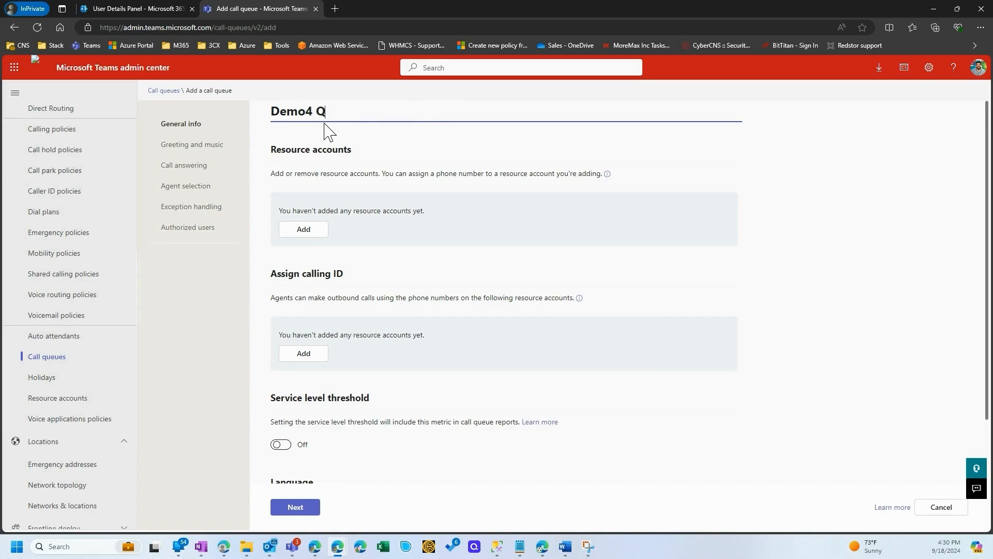
# Search resource accounts for "demo" and add Demo4Q as the queue's resource account
pyautogui.click(310, 233)
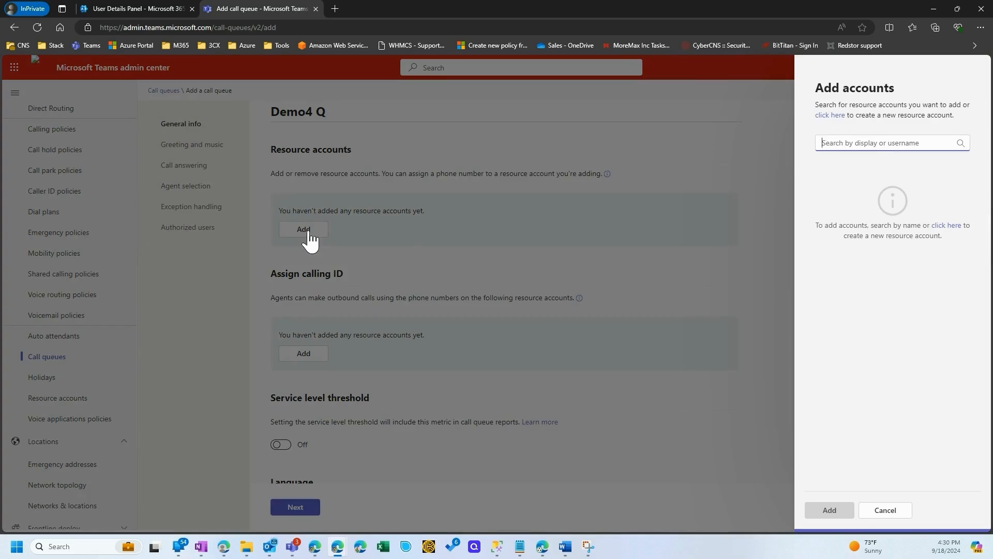
pyautogui.write('demo')
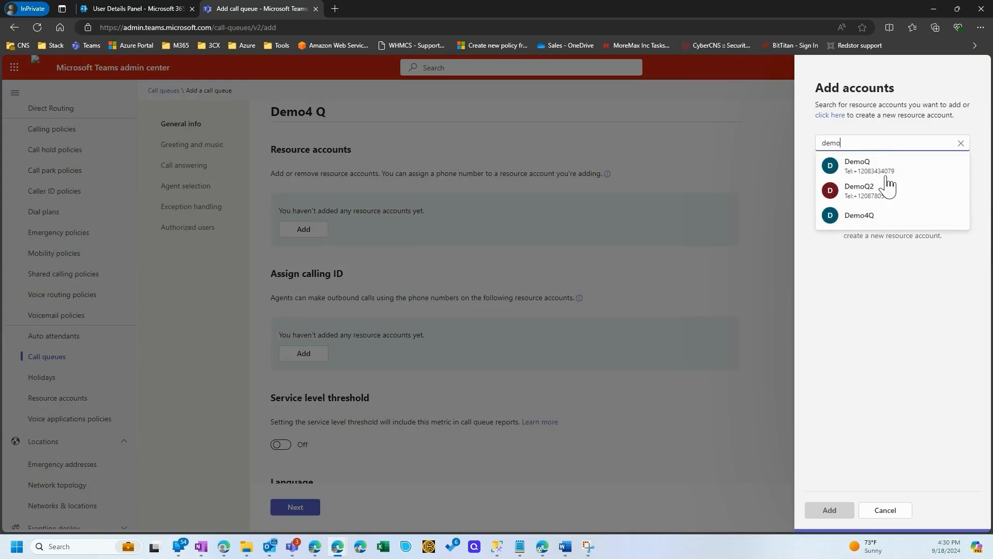
pyautogui.click(937, 215)
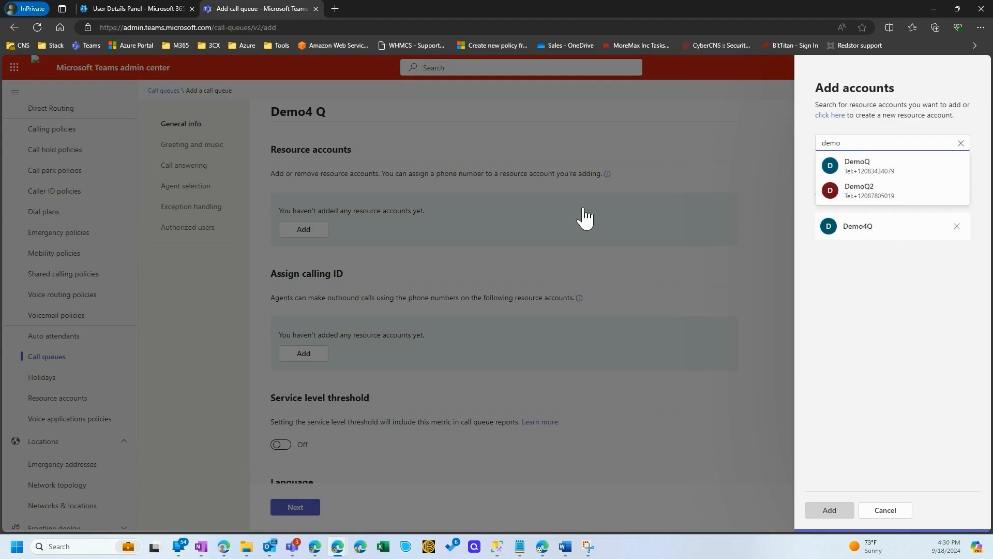
pyautogui.click(830, 510)
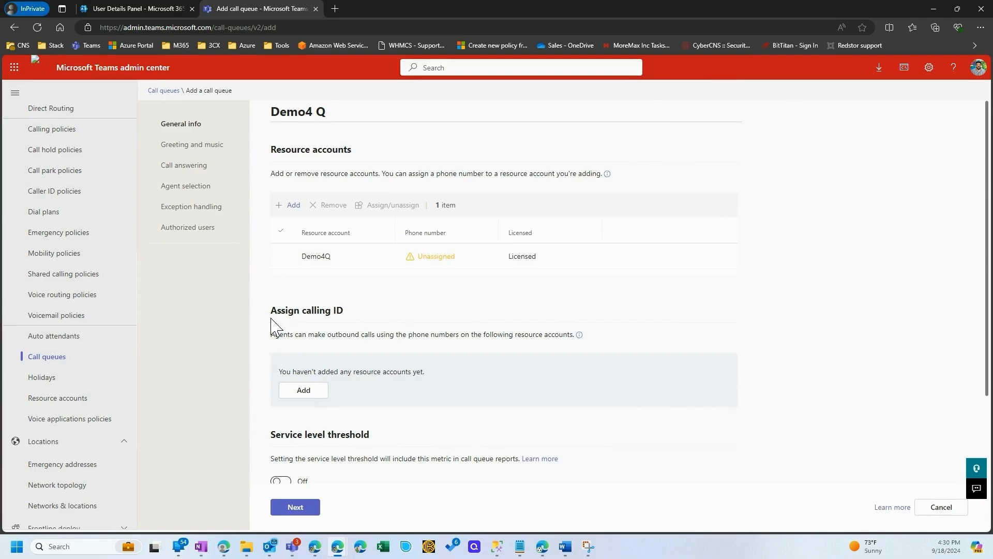
# Assign the DemoAA2 resource account as the calling ID for the Demo4 Q queue
pyautogui.click(313, 393)
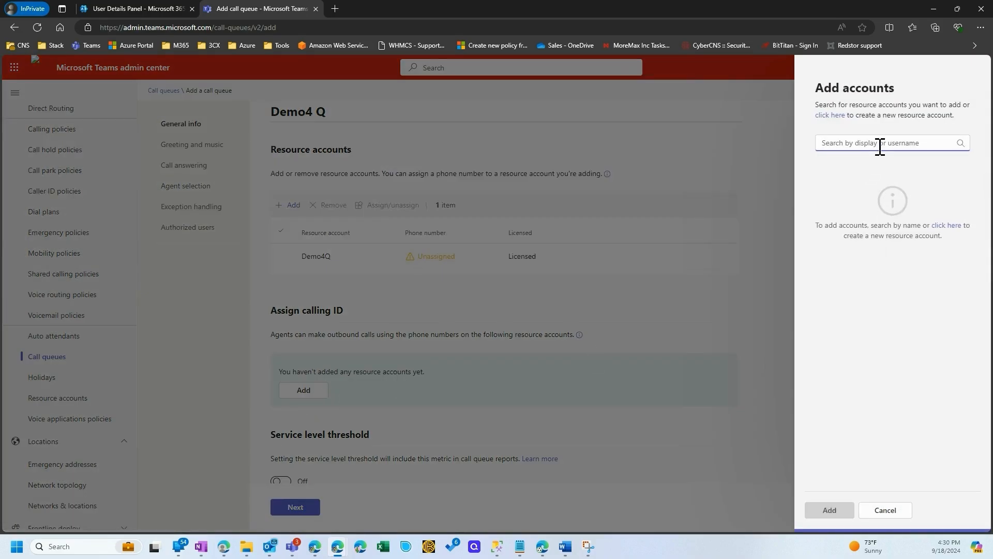
pyautogui.write('demo')
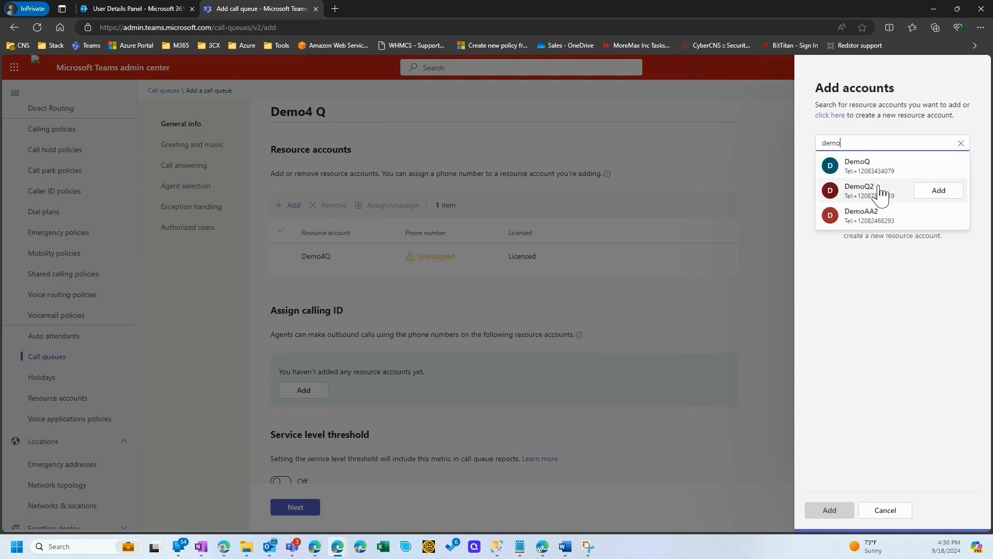
pyautogui.click(940, 216)
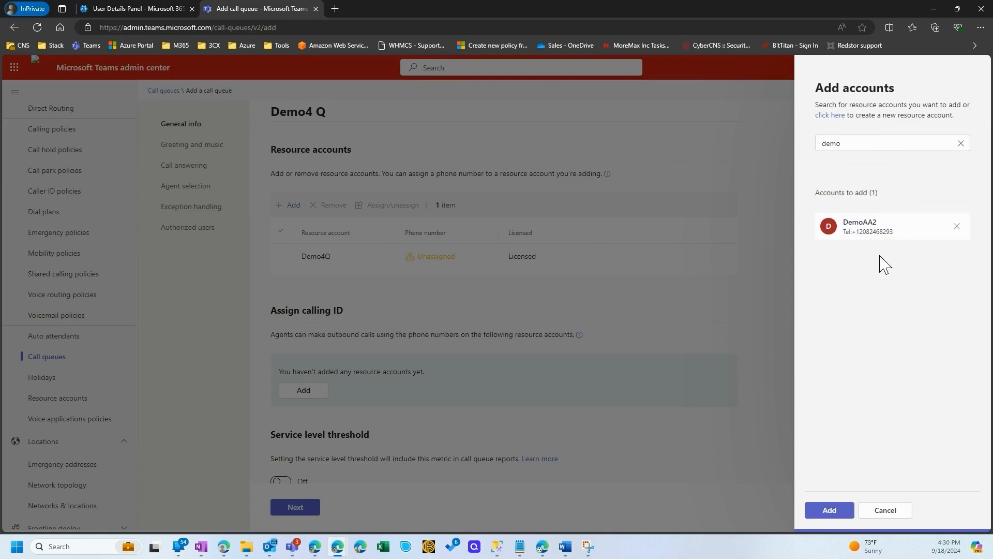
pyautogui.click(829, 510)
# Set the queue's language to English (United States) and accept no greeting with default music on hold
pyautogui.scroll(-3, 462, 388)
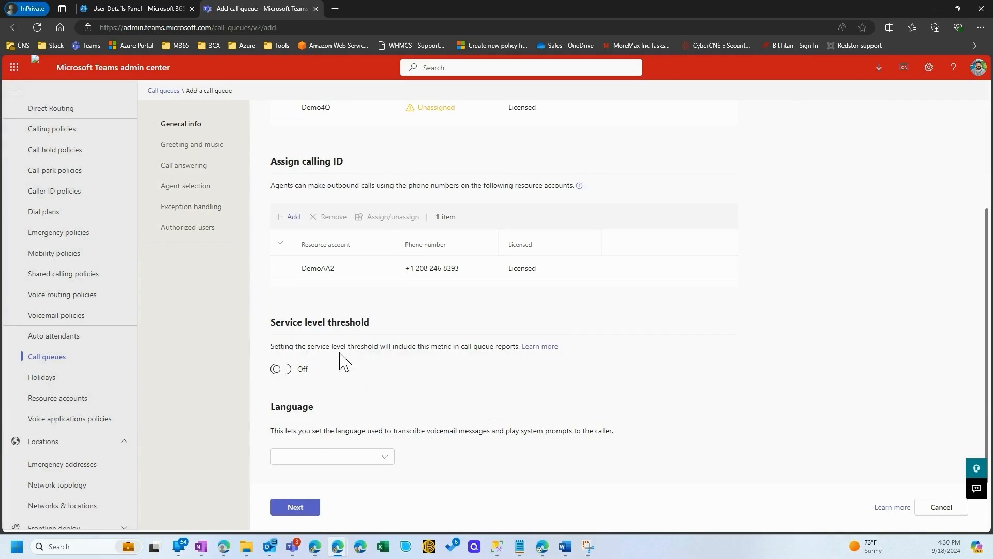
pyautogui.click(384, 456)
pyautogui.scroll(-5, 327, 409)
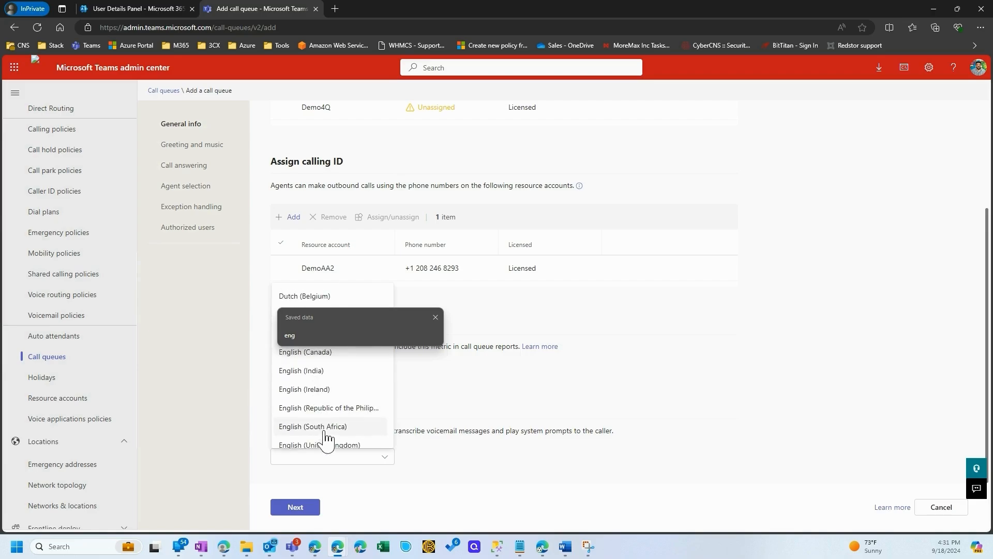
pyautogui.scroll(-1, 329, 445)
pyautogui.click(331, 414)
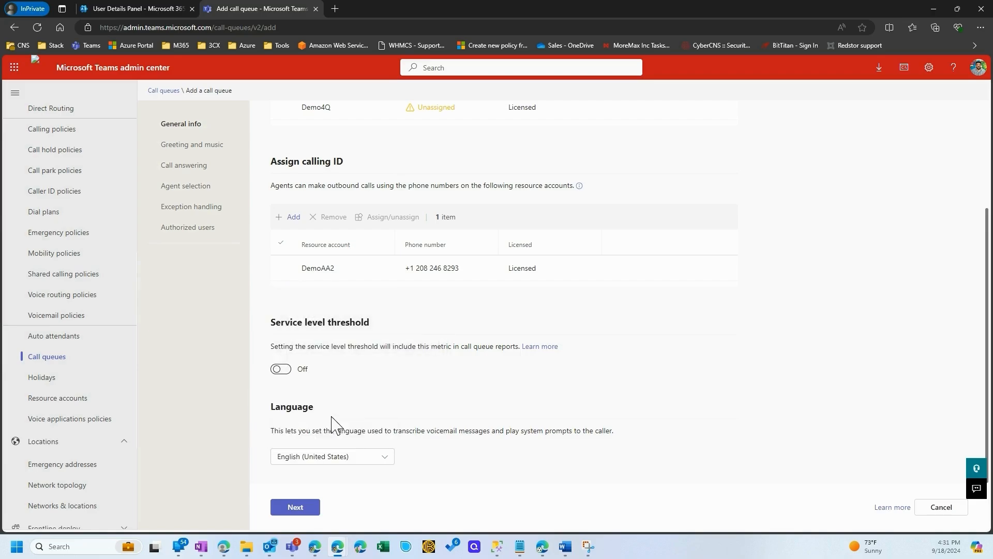
pyautogui.click(295, 506)
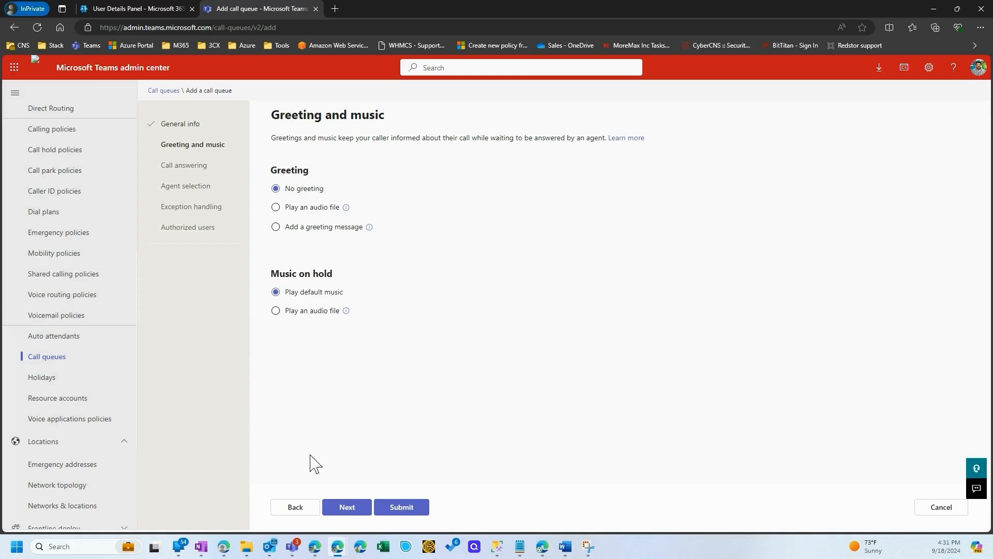
pyautogui.click(345, 506)
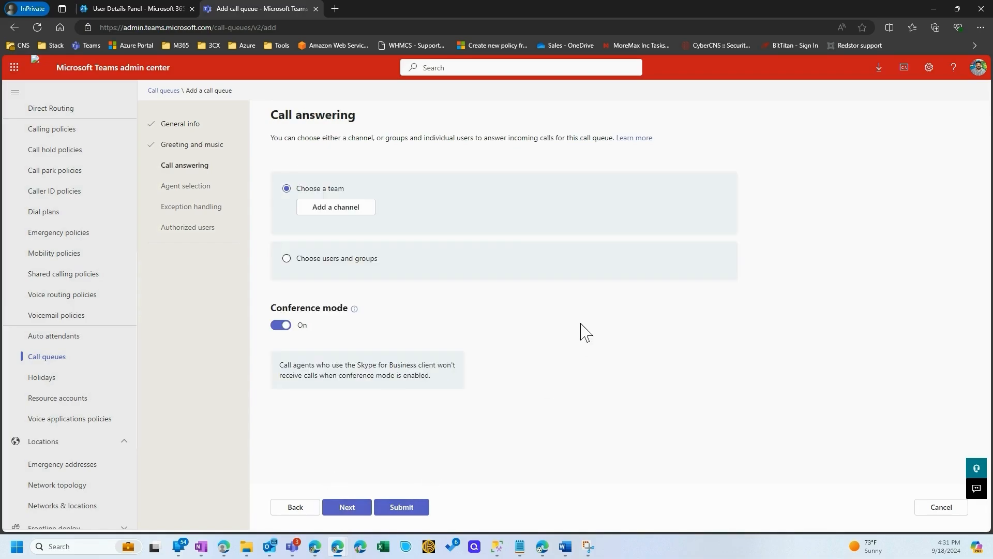
# Set call answering to users and groups, then search for a user by first name and select them as call agent
pyautogui.click(327, 258)
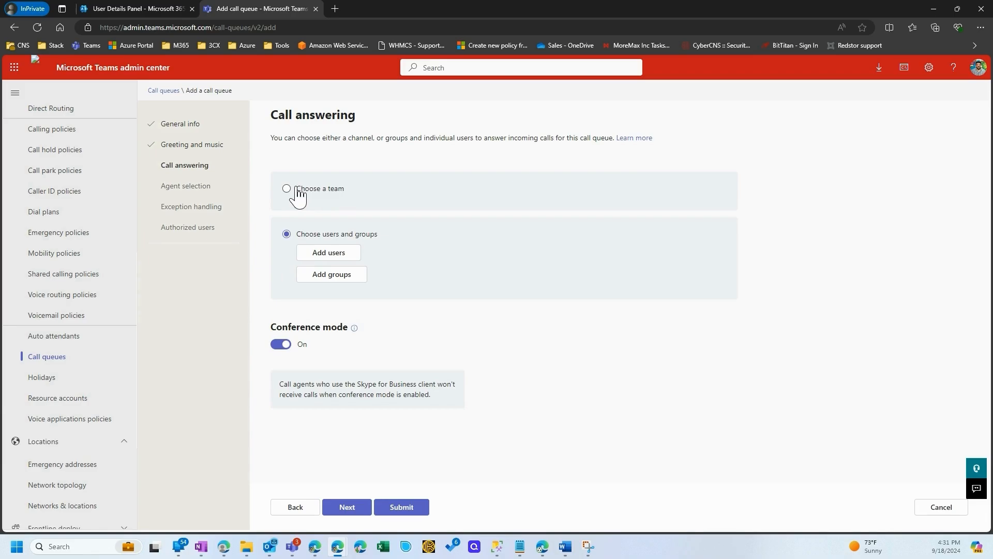
pyautogui.click(329, 257)
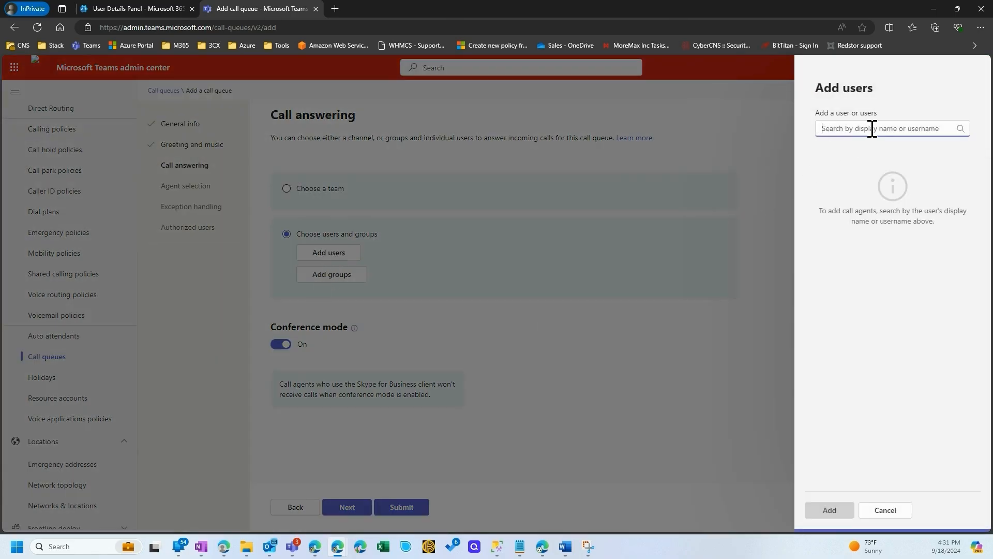
pyautogui.write('daniel')
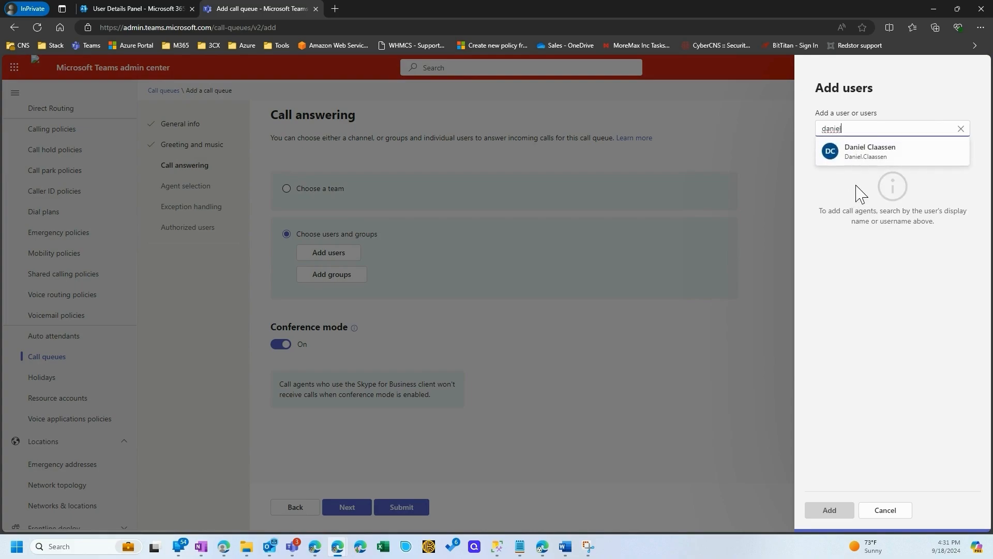
pyautogui.click(922, 154)
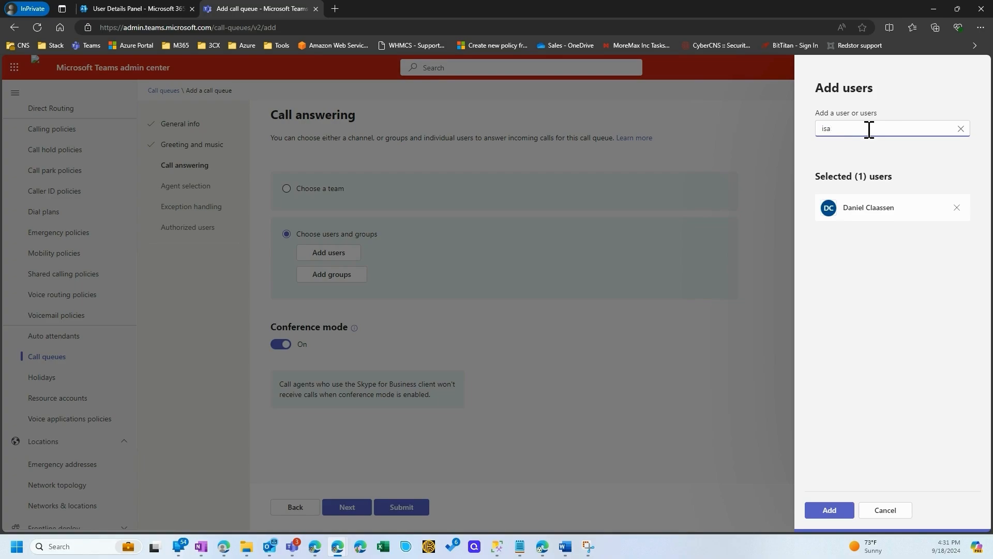
pyautogui.press('BackSpace')
pyautogui.press('BackSpace')
pyautogui.press('BackSpace')
pyautogui.write('f')
pyautogui.moveTo(871, 128); pyautogui.dragTo(782, 139)
pyautogui.press('BackSpace')
# Add the selected user to the queue's call agents and continue to agent selection
pyautogui.click(829, 510)
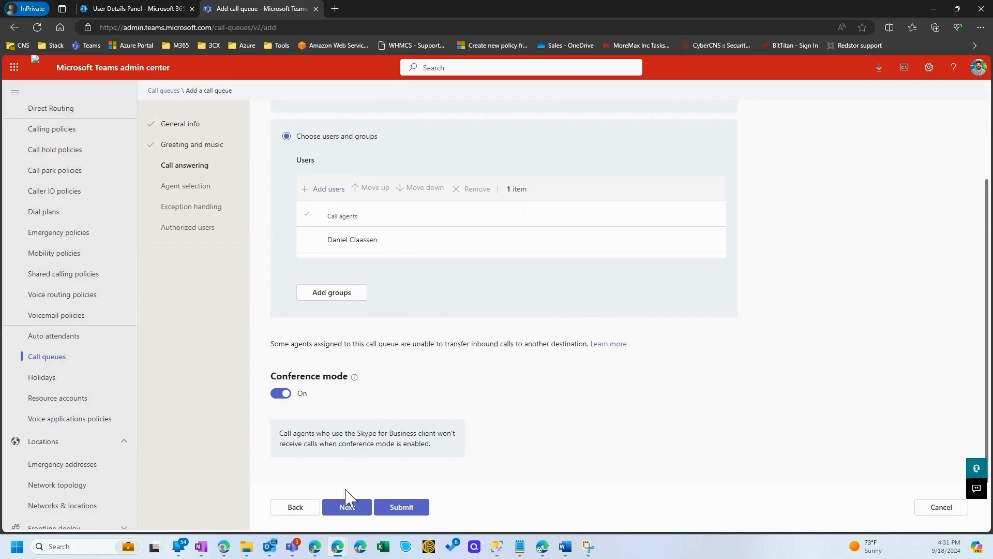
pyautogui.click(368, 508)
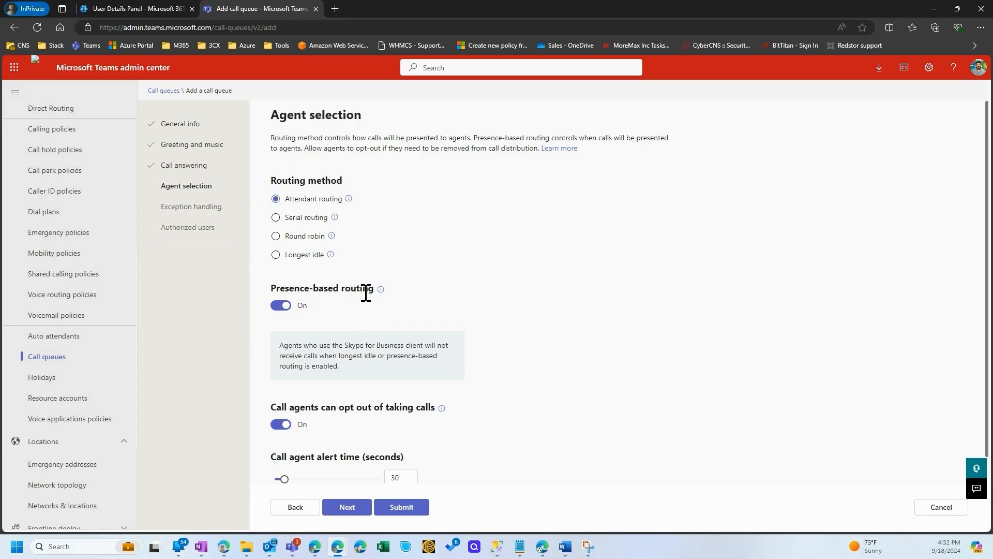
# Set the call agent alert time to 20 seconds, keep attendant routing, and continue to exception handling
pyautogui.scroll(-1, 365, 293)
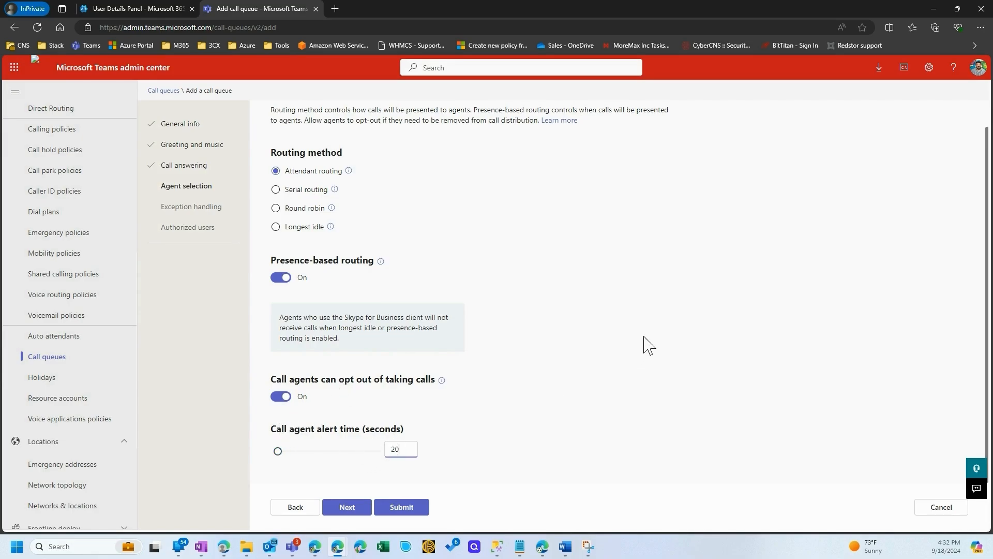
pyautogui.click(346, 507)
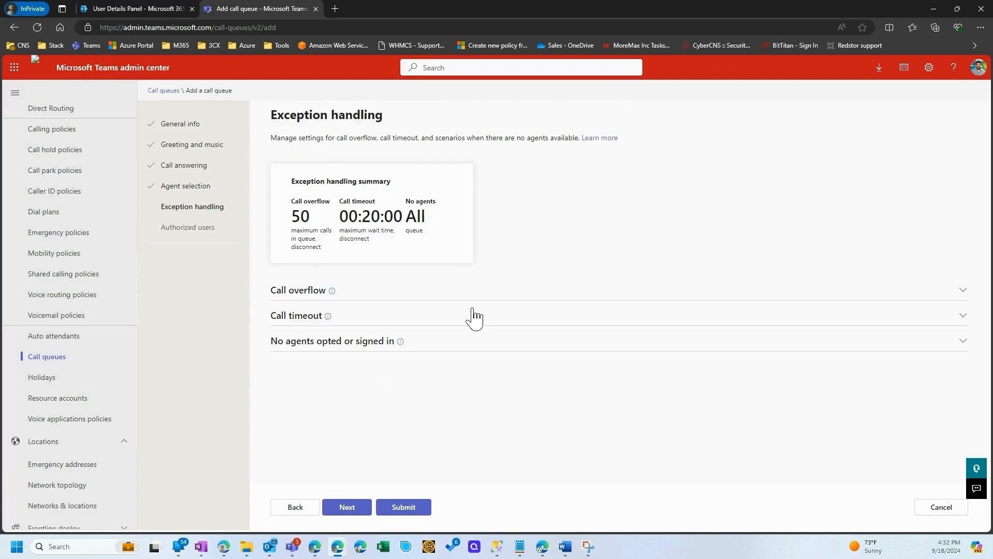
pyautogui.click(964, 290)
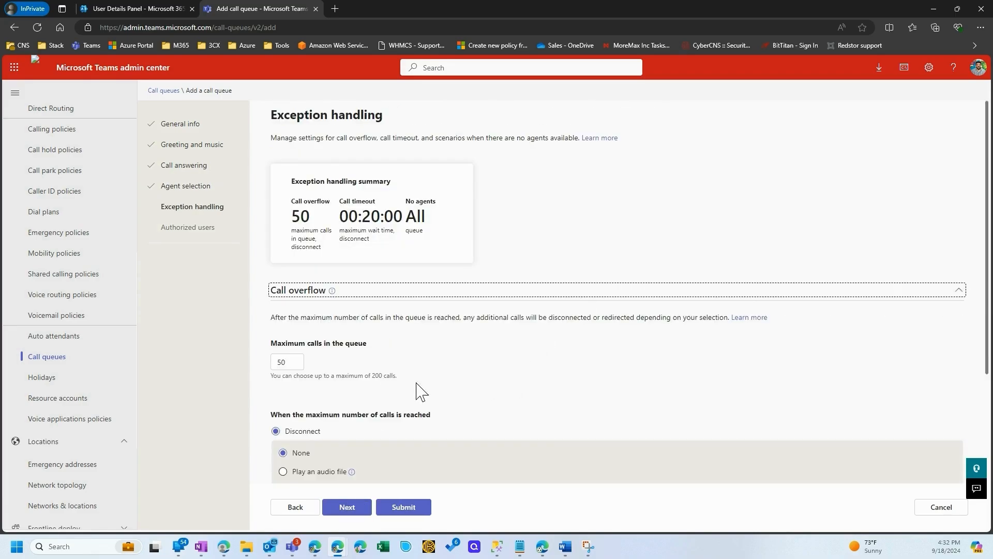
pyautogui.scroll(-3, 418, 383)
pyautogui.click(958, 140)
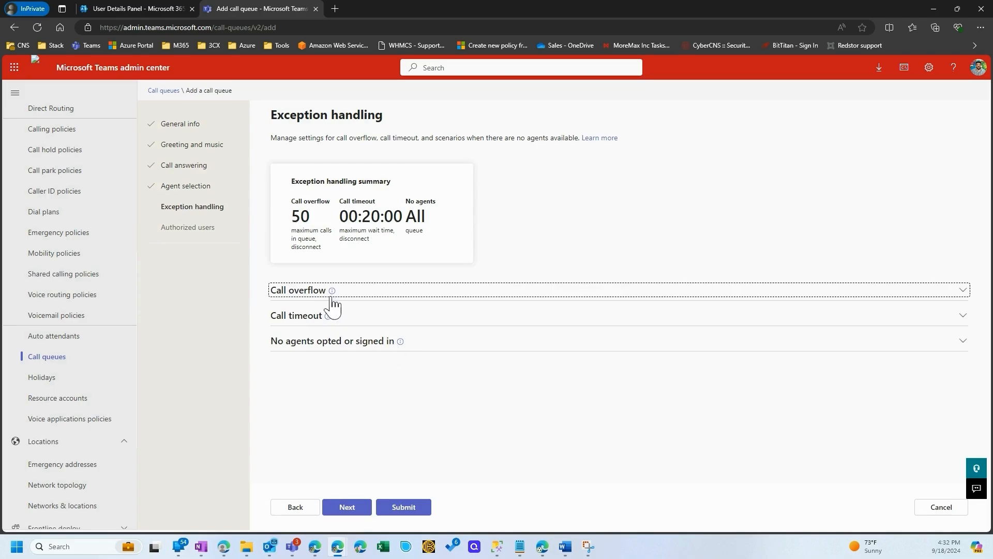
# In the call overflow settings, redirect calls beyond the queue maximum to Voicemail (personal)
pyautogui.click(303, 292)
pyautogui.doubleClick(298, 362)
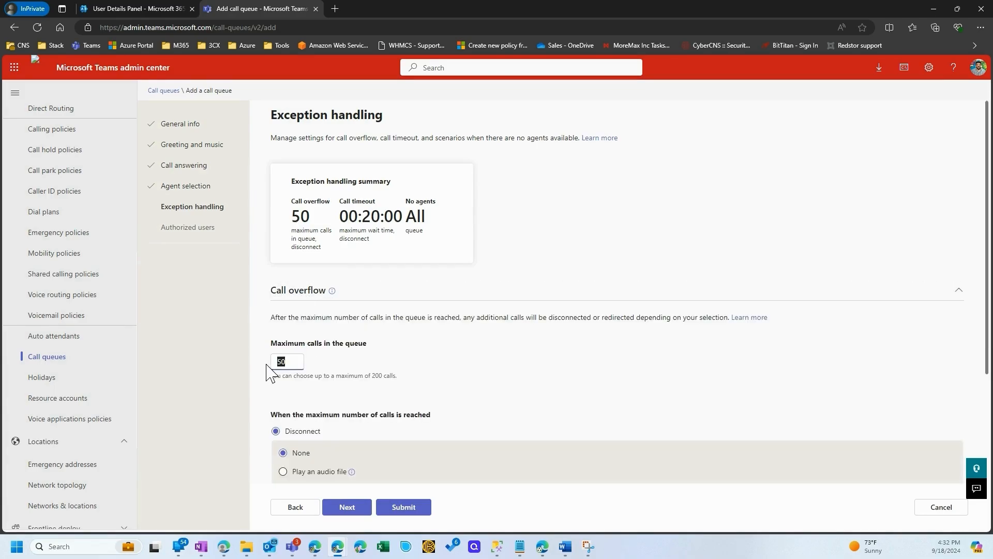
pyautogui.scroll(-2, 424, 357)
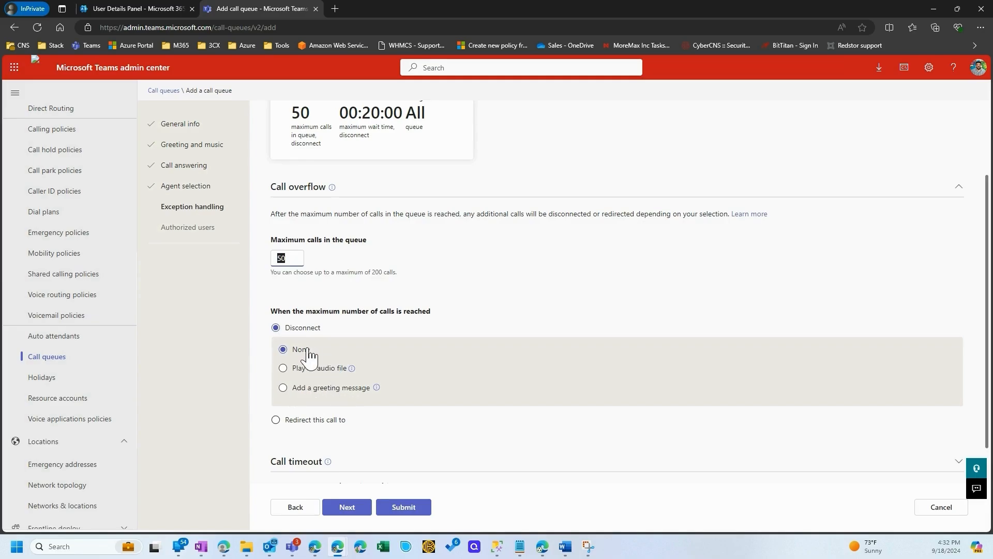
pyautogui.scroll(-1, 326, 321)
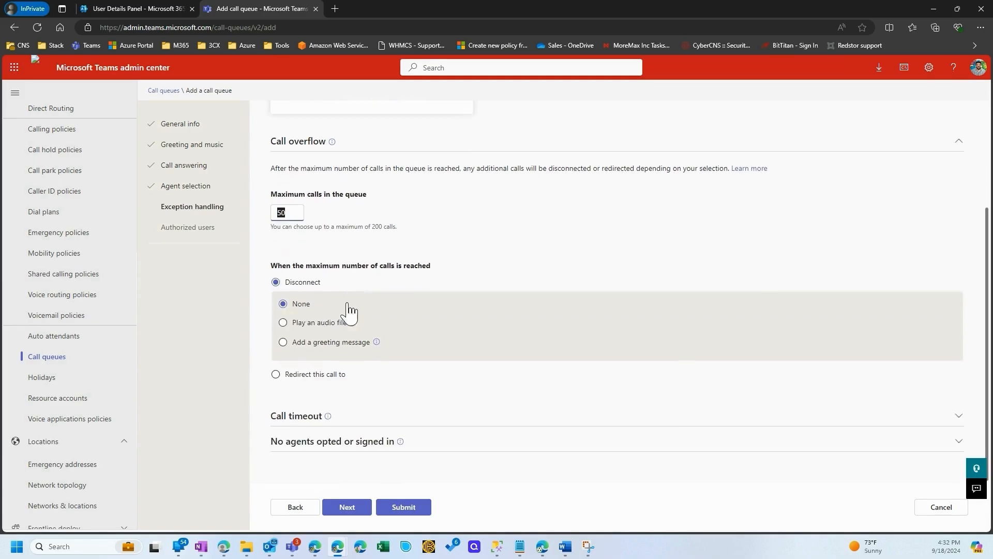
pyautogui.click(276, 372)
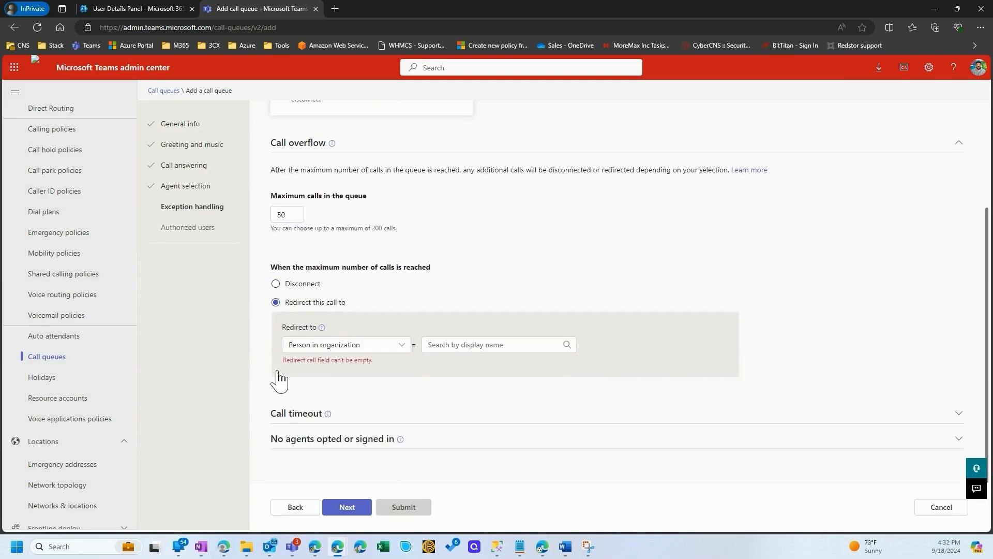
pyautogui.click(362, 345)
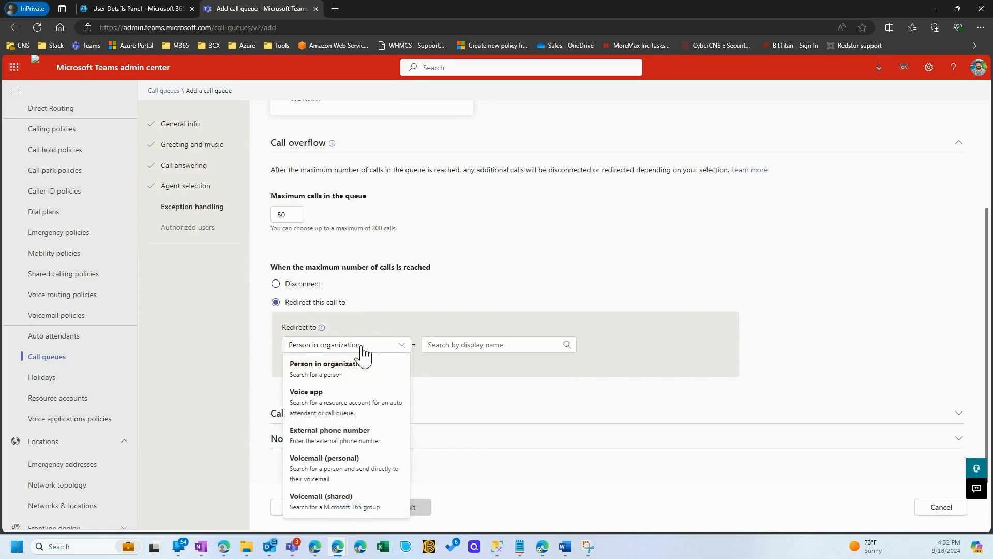
pyautogui.click(323, 469)
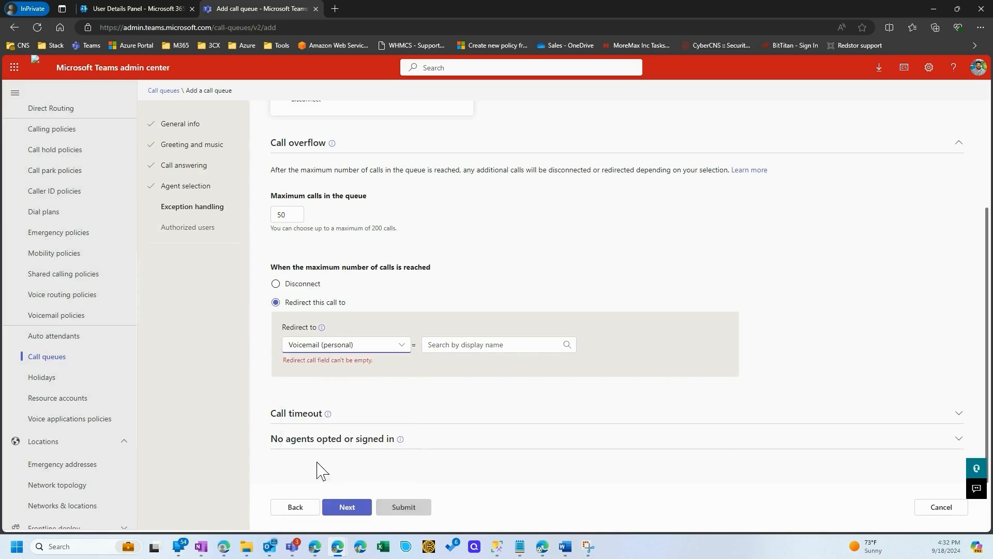
# Search for the voicemail recipient by first name, choose the matching person, and continue to authorized users
pyautogui.click(487, 347)
pyautogui.write('isabel')
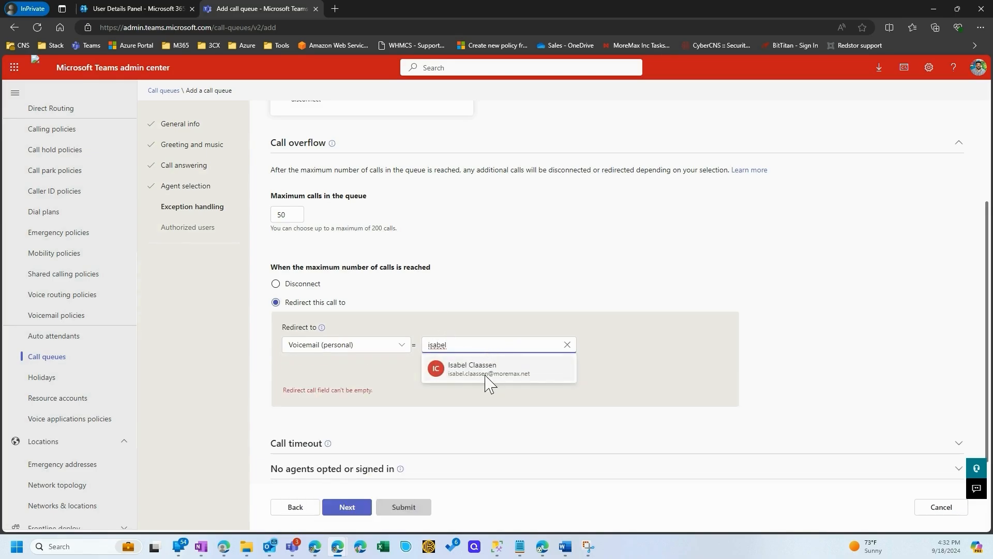
pyautogui.click(485, 385)
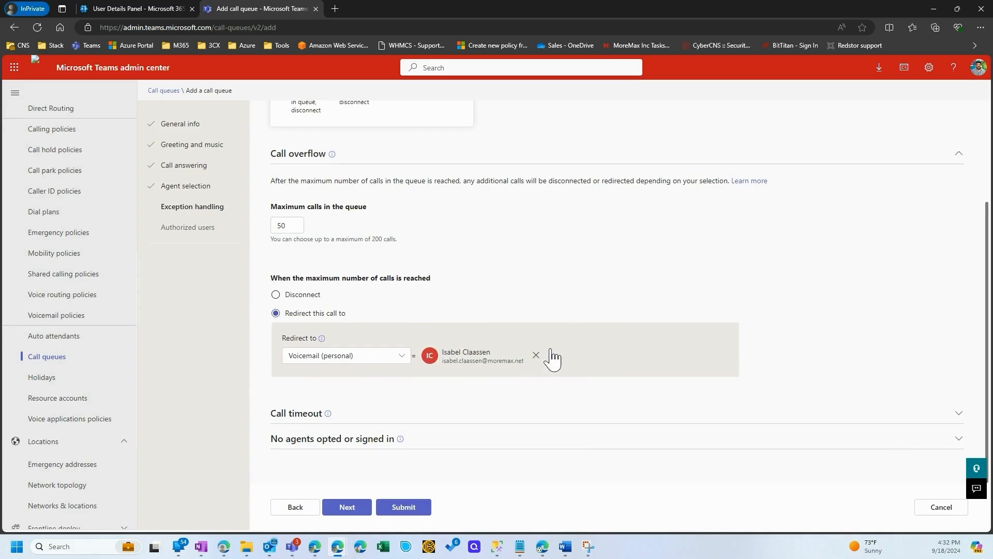
pyautogui.click(347, 506)
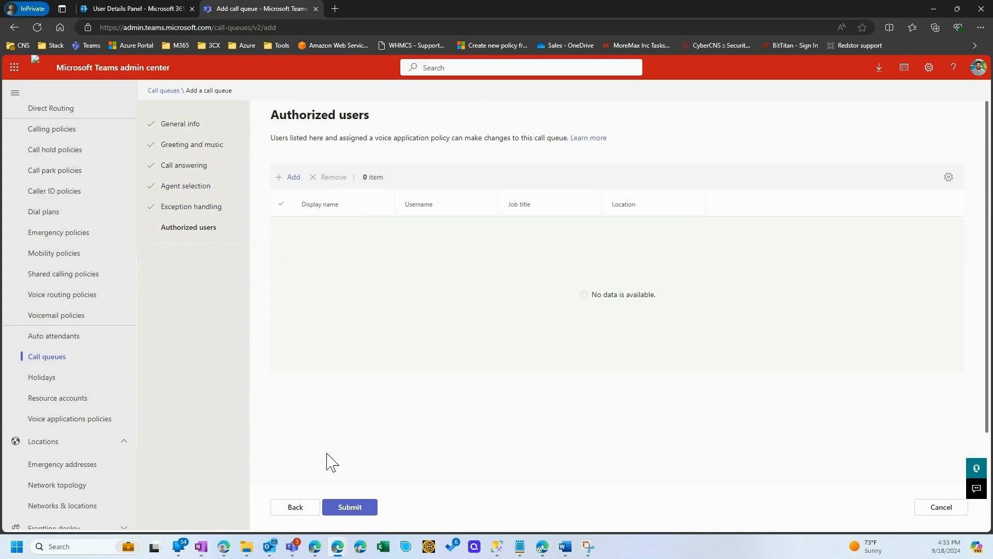
# Submit the new call queue and open the organization's phone numbers list
pyautogui.click(346, 508)
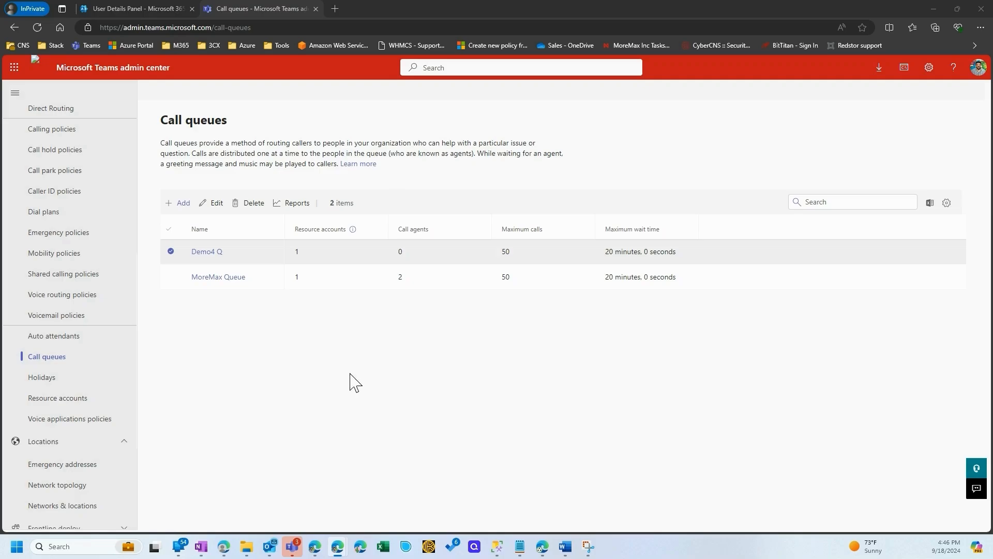
pyautogui.scroll(1, 77, 399)
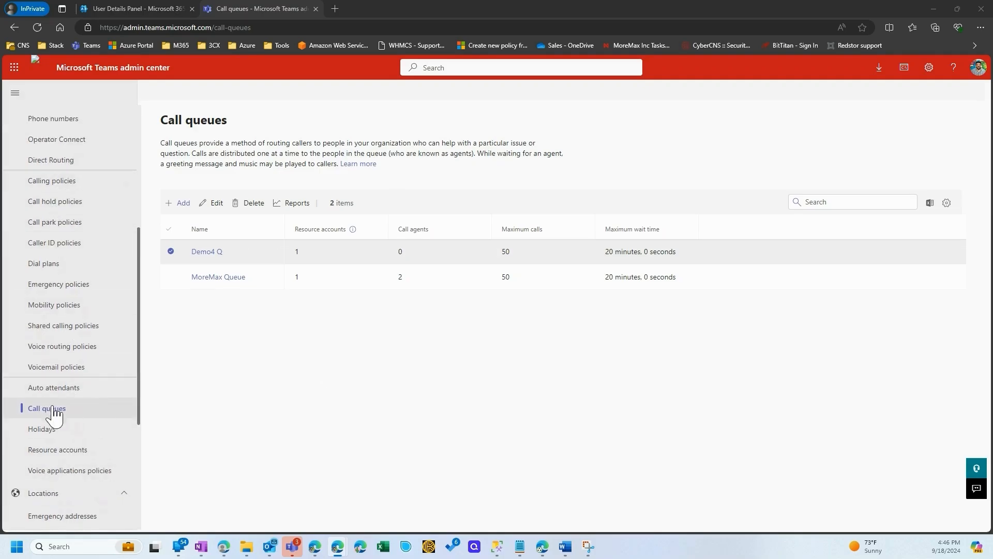
pyautogui.scroll(1, 55, 435)
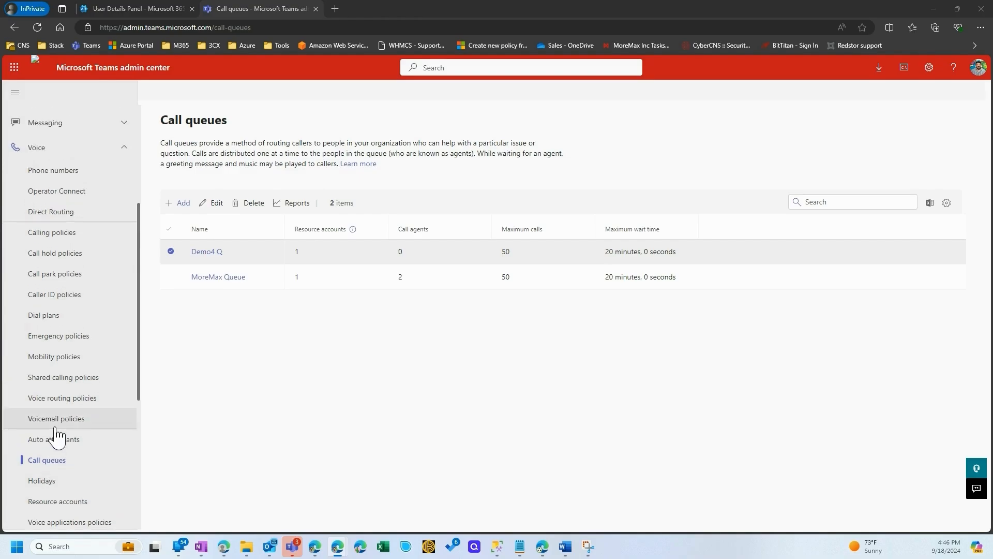
pyautogui.click(60, 179)
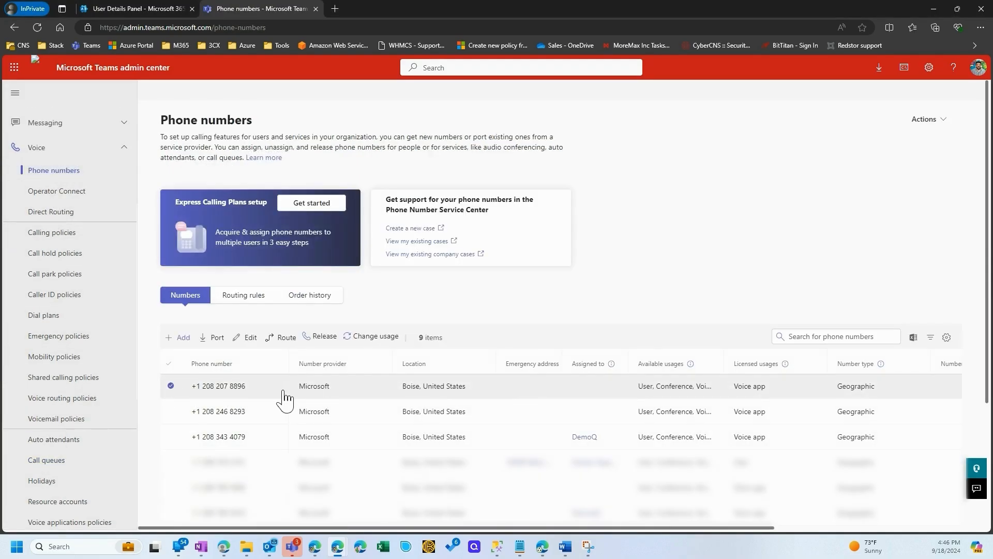
# Assign the first listed Boise phone number to the resource account Demo4AA and apply the change
pyautogui.click(251, 342)
pyautogui.click(851, 252)
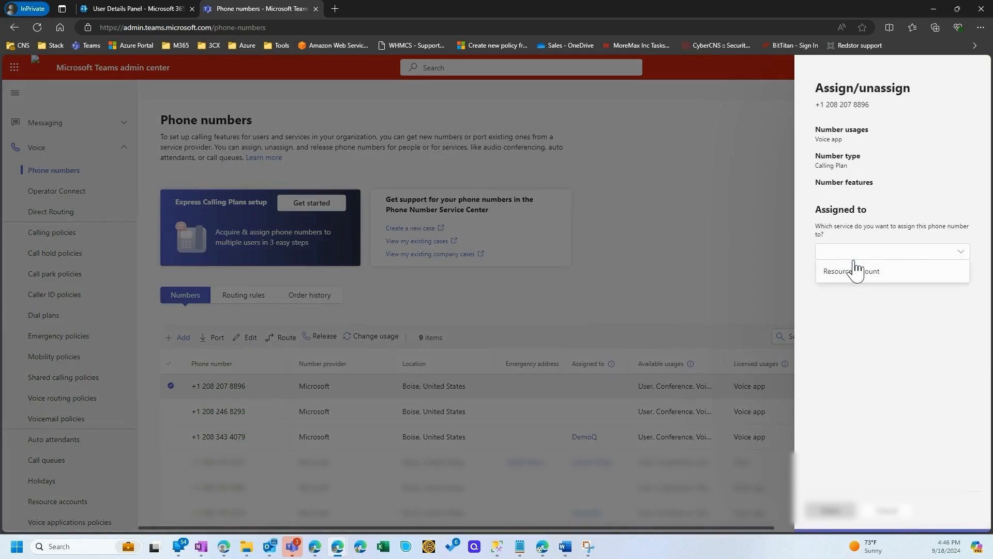
pyautogui.click(879, 270)
pyautogui.write('demo')
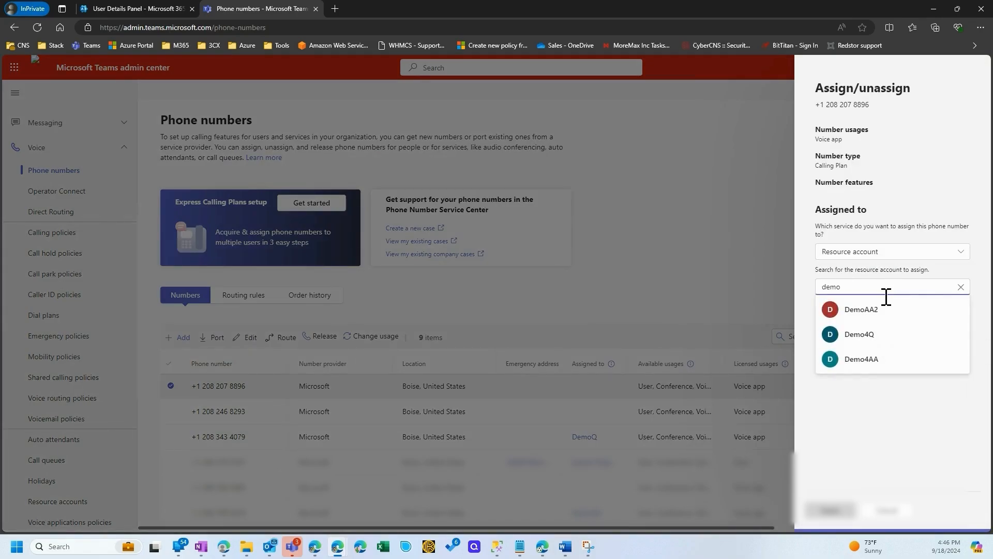
pyautogui.moveTo(899, 318)
pyautogui.moveTo(840, 364)
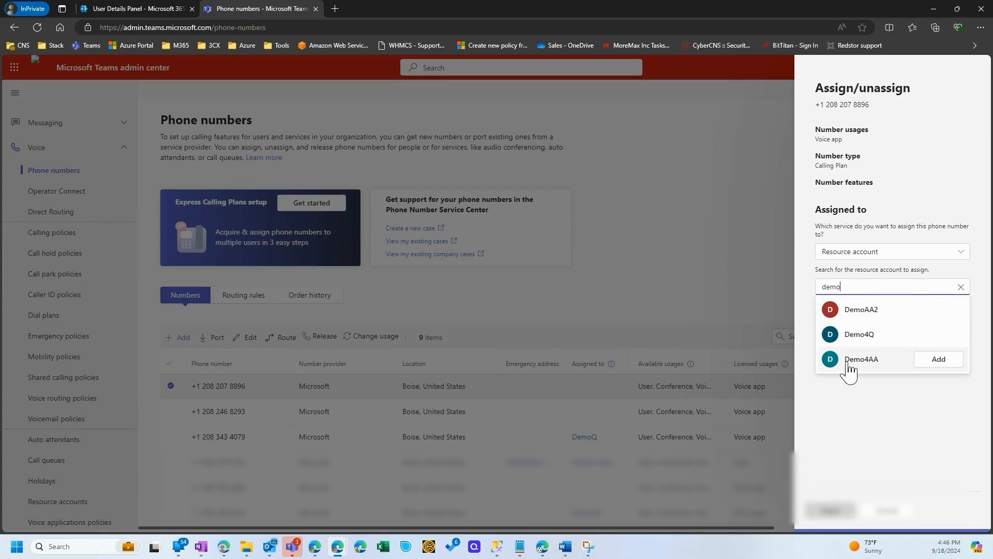
pyautogui.click(938, 359)
pyautogui.click(830, 510)
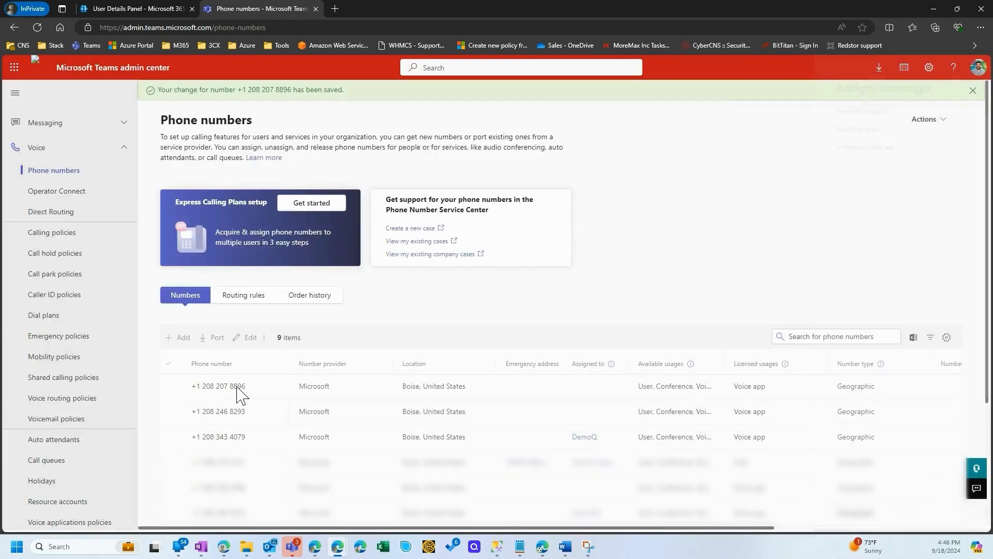
# Assign the second listed Boise phone number to the resource account Demo4Q and apply the change
pyautogui.click(222, 416)
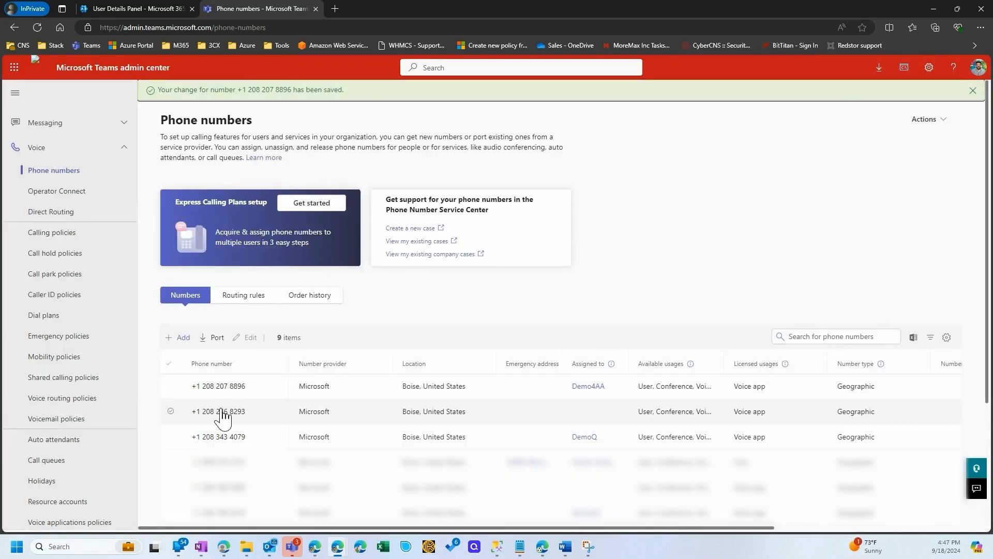
pyautogui.click(251, 338)
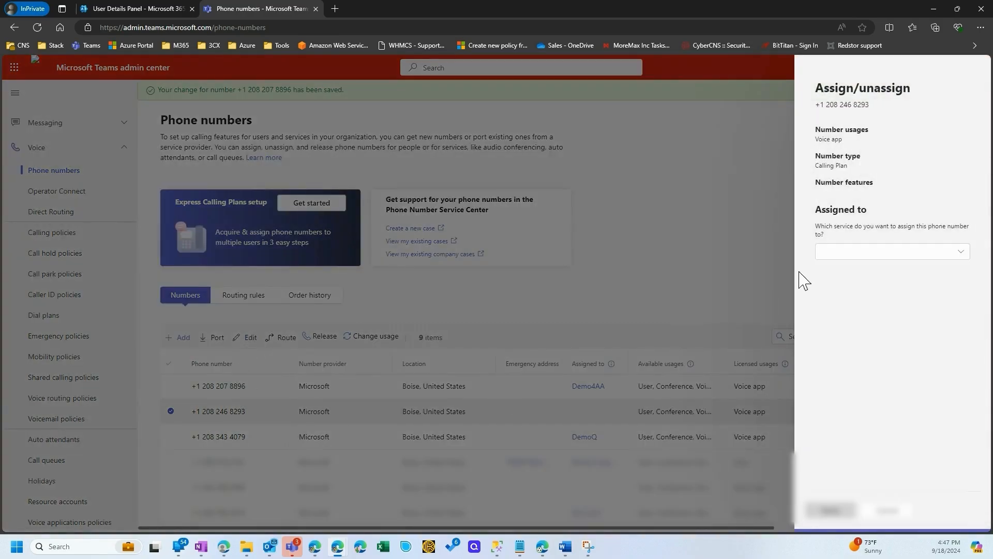
pyautogui.click(873, 251)
pyautogui.click(856, 271)
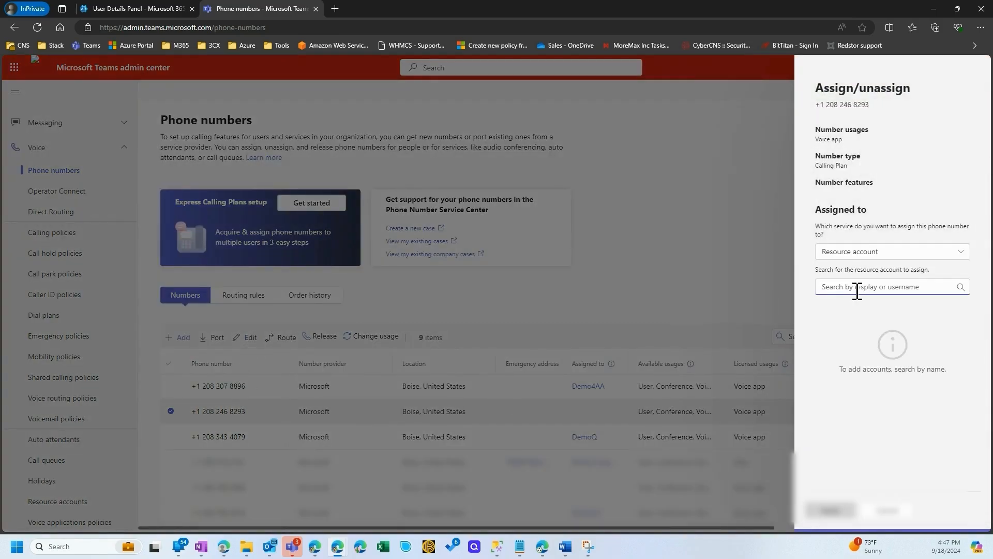
pyautogui.write('demo')
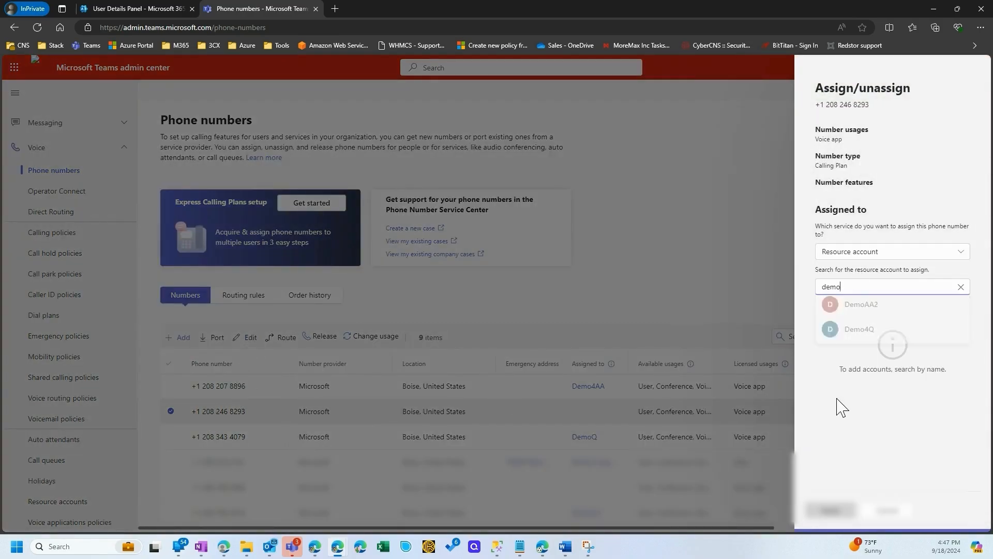
pyautogui.moveTo(859, 347)
pyautogui.click(938, 334)
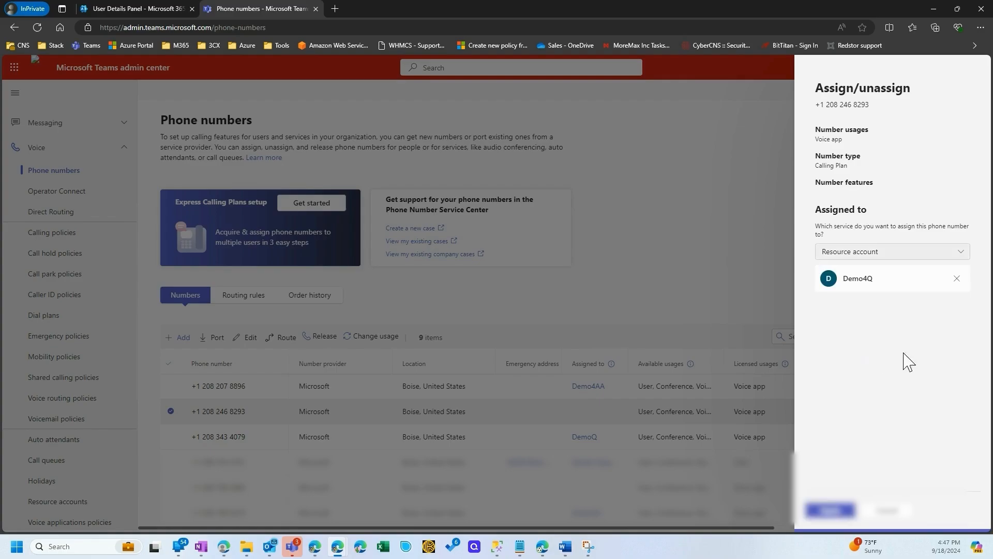
pyautogui.click(830, 510)
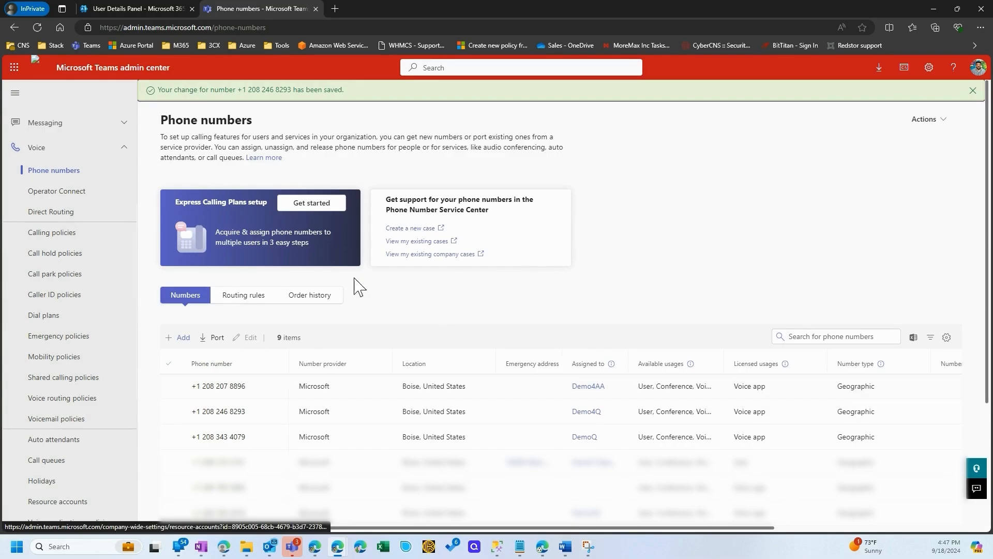
# Open the resource accounts list to check the phone numbers and licenses of Demo4Q and Demo4AA
pyautogui.scroll(-5, 94, 338)
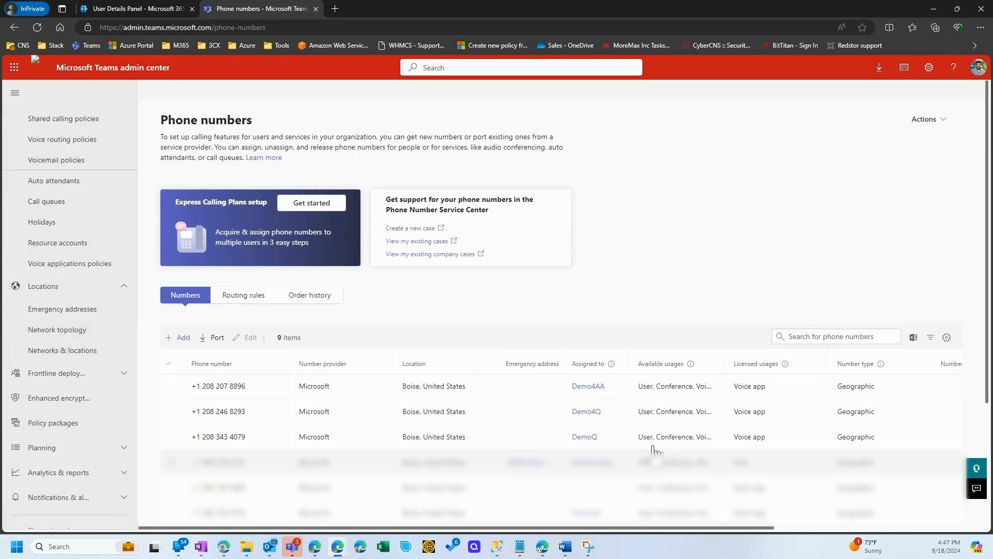
pyautogui.scroll(2, 62, 383)
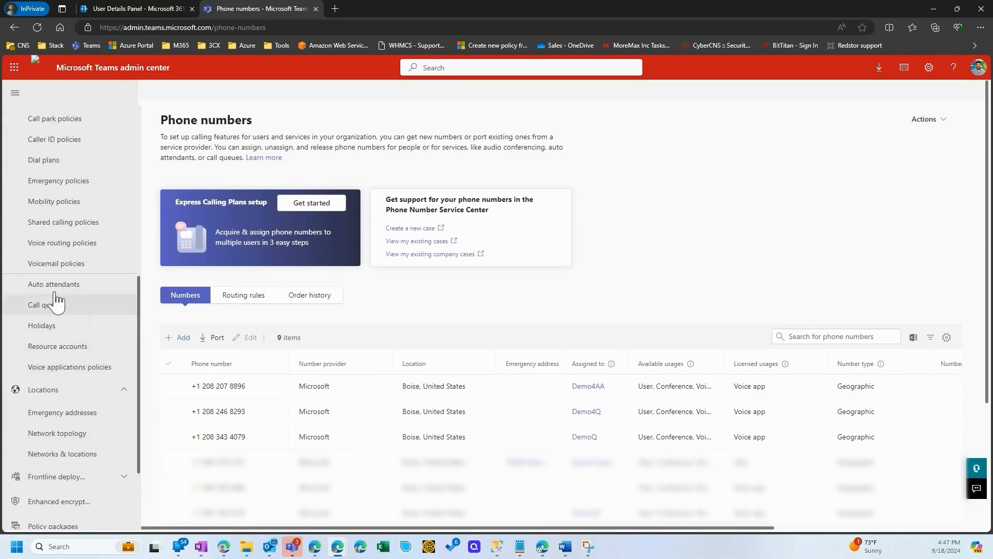
pyautogui.scroll(-1, 62, 401)
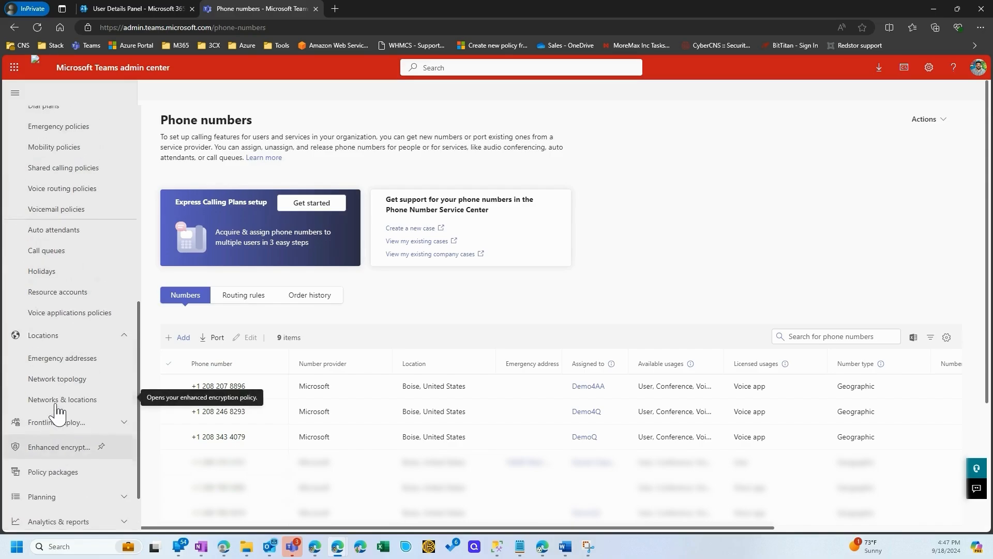
pyautogui.click(67, 298)
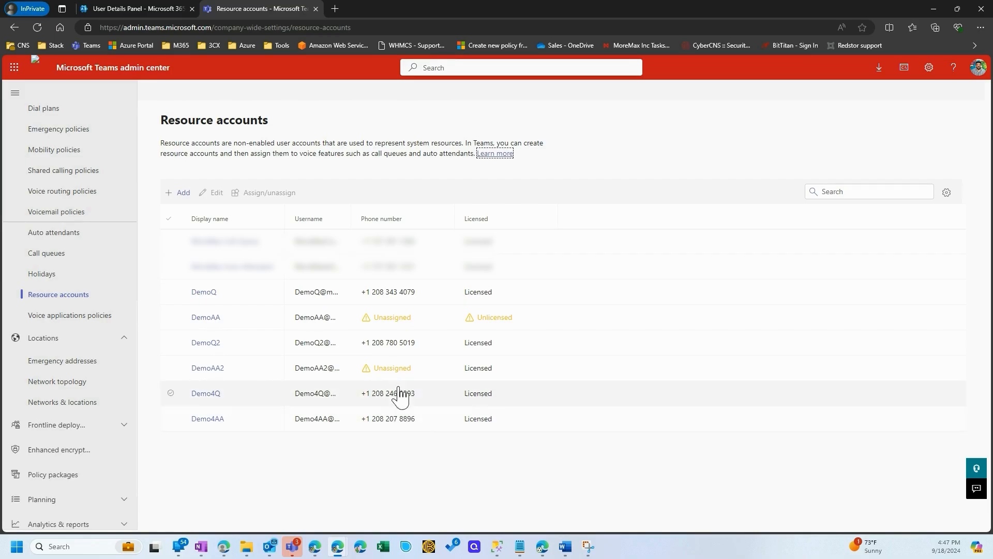
# Start a new auto attendant with no operator and the time zone (UTC-08:00) Pacific Time (US & Canada)
pyautogui.click(59, 237)
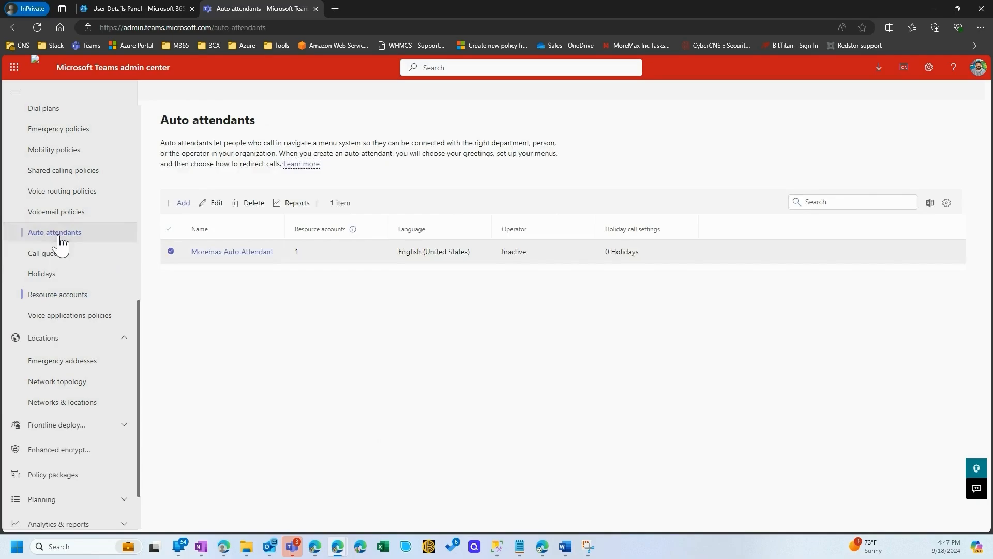
pyautogui.click(182, 203)
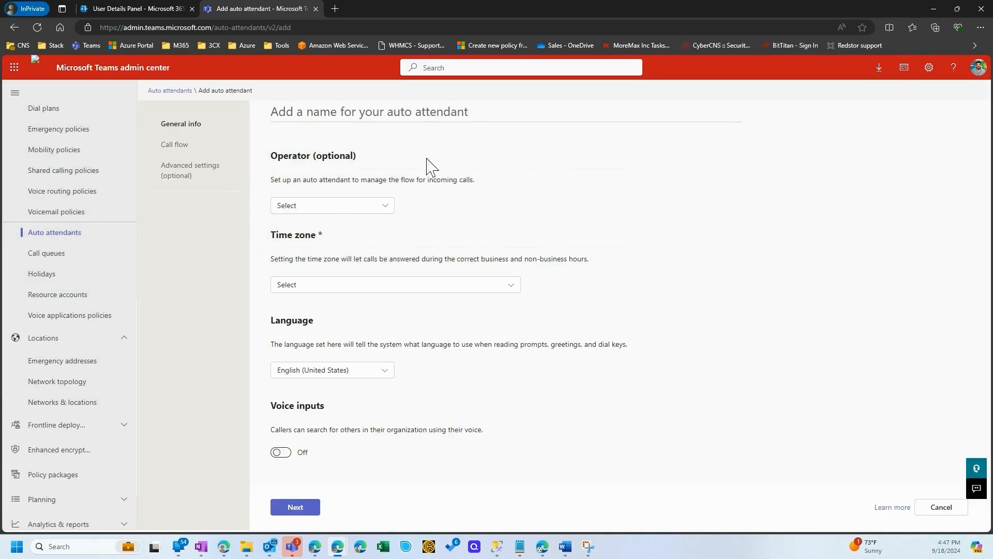
pyautogui.click(333, 207)
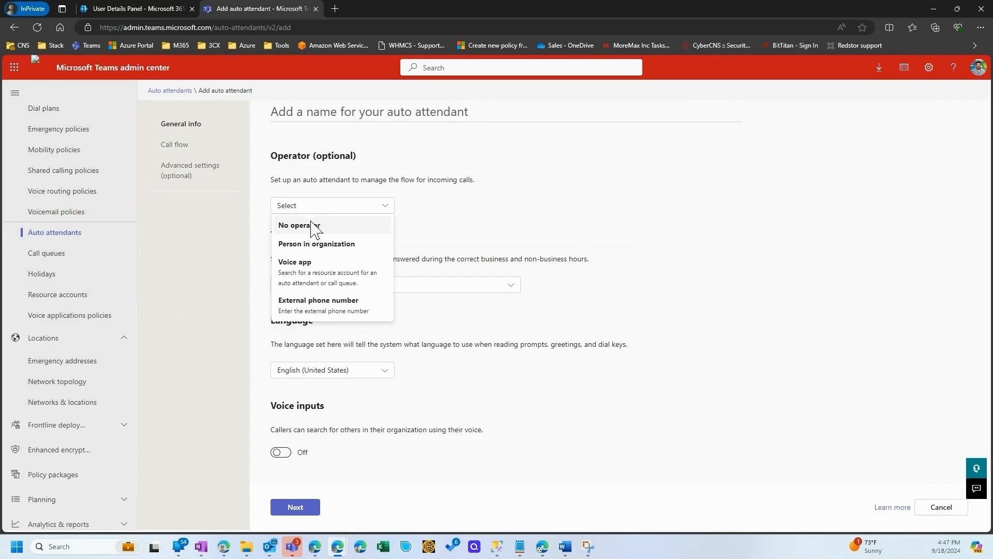
pyautogui.click(318, 223)
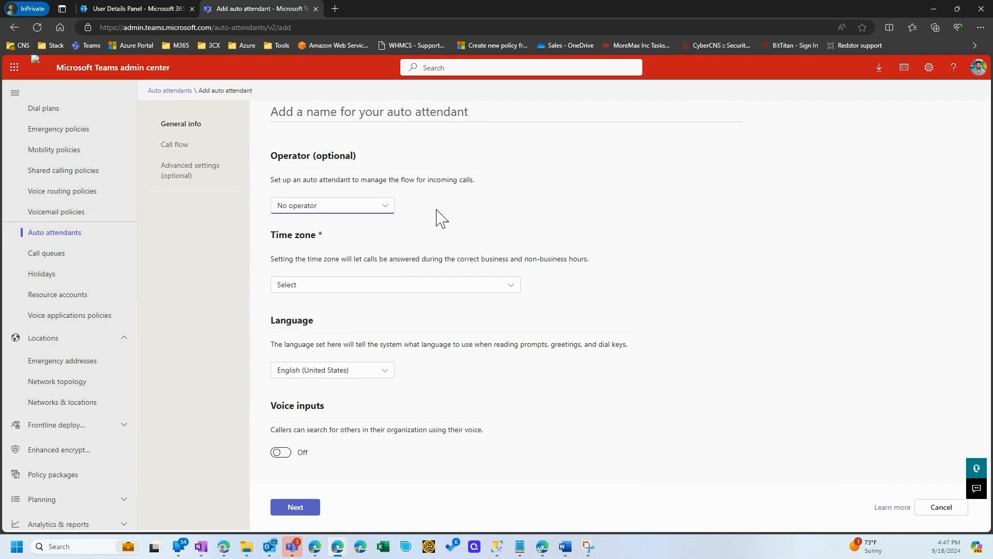
pyautogui.click(310, 289)
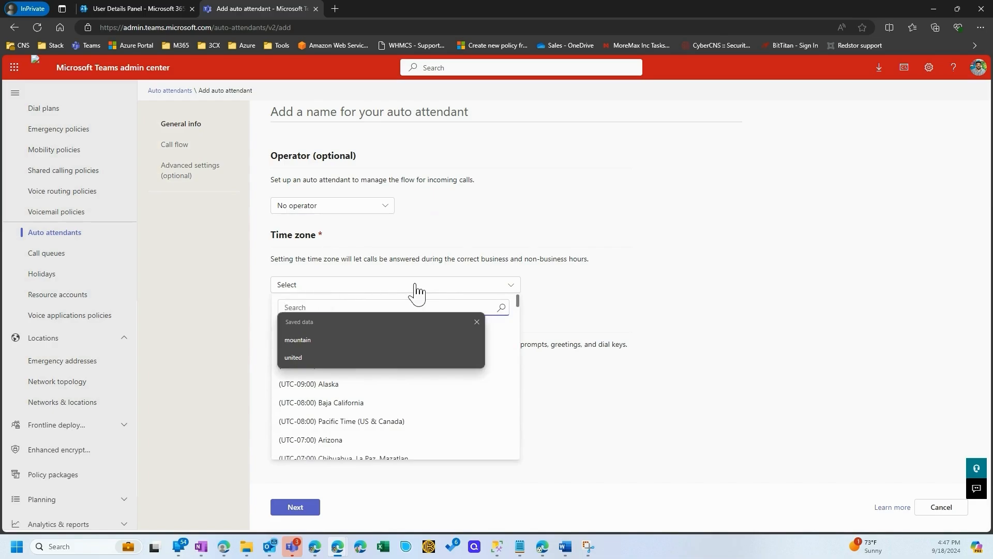
pyautogui.click(363, 420)
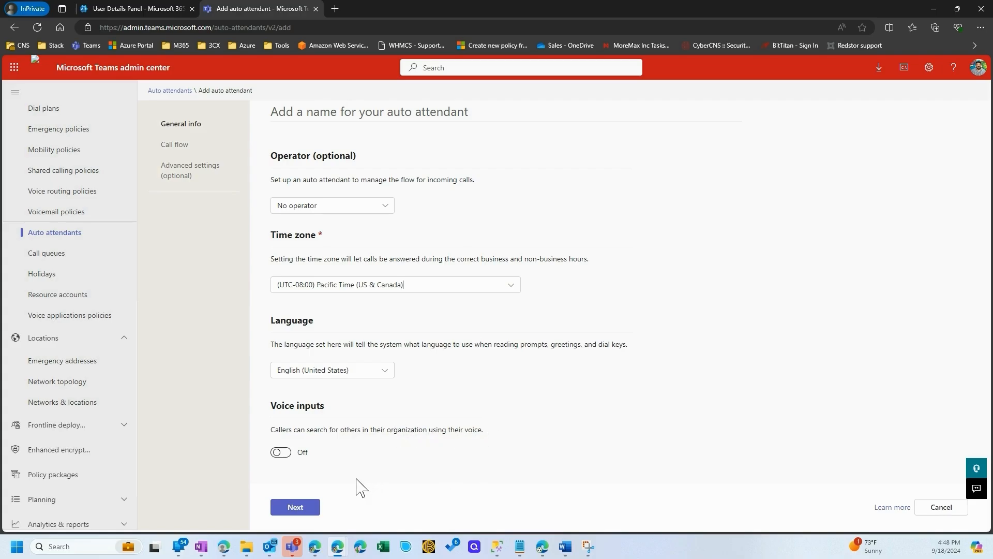
# Name the auto attendant Demo4 AA and continue to the call flow settings
pyautogui.click(303, 509)
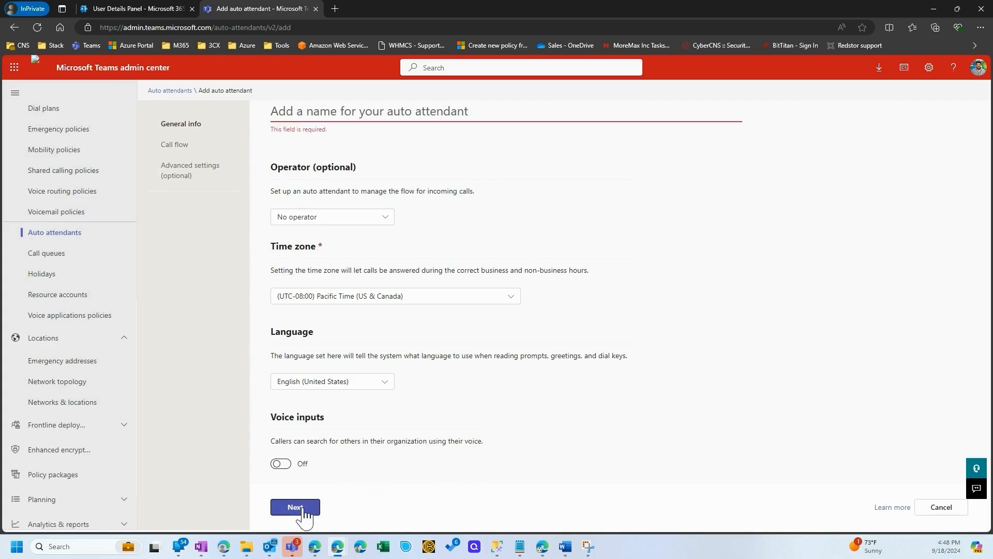
pyautogui.click(352, 112)
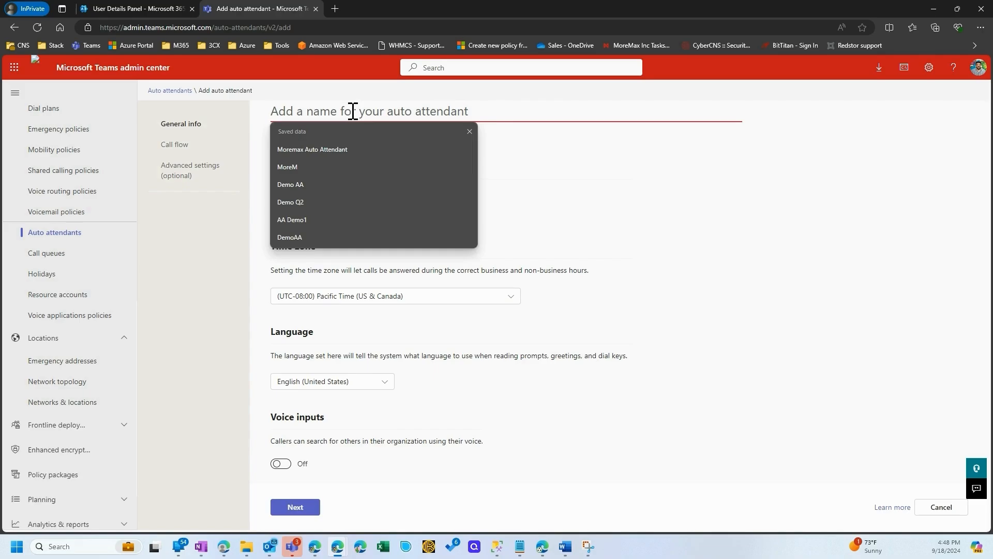
pyautogui.write('Demo4 AA')
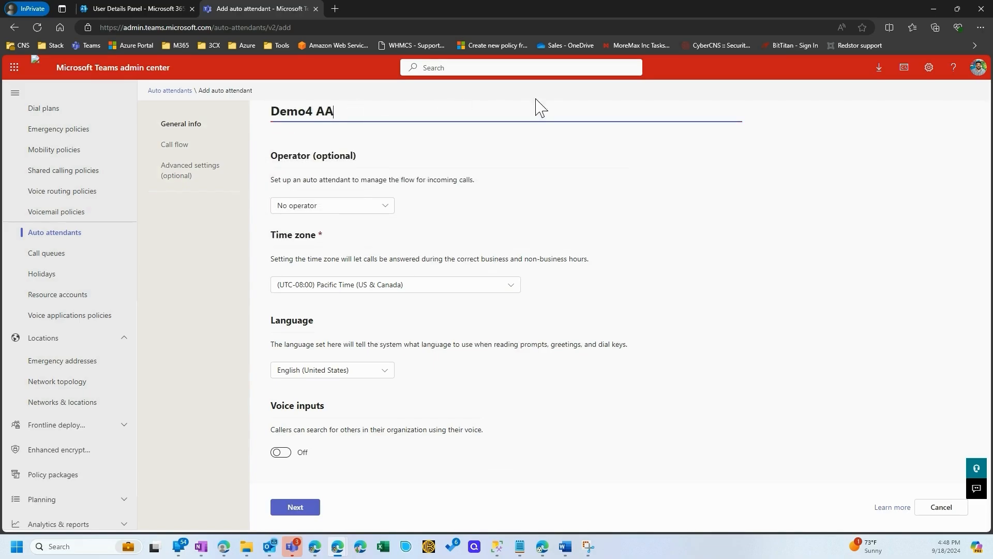
pyautogui.click(296, 507)
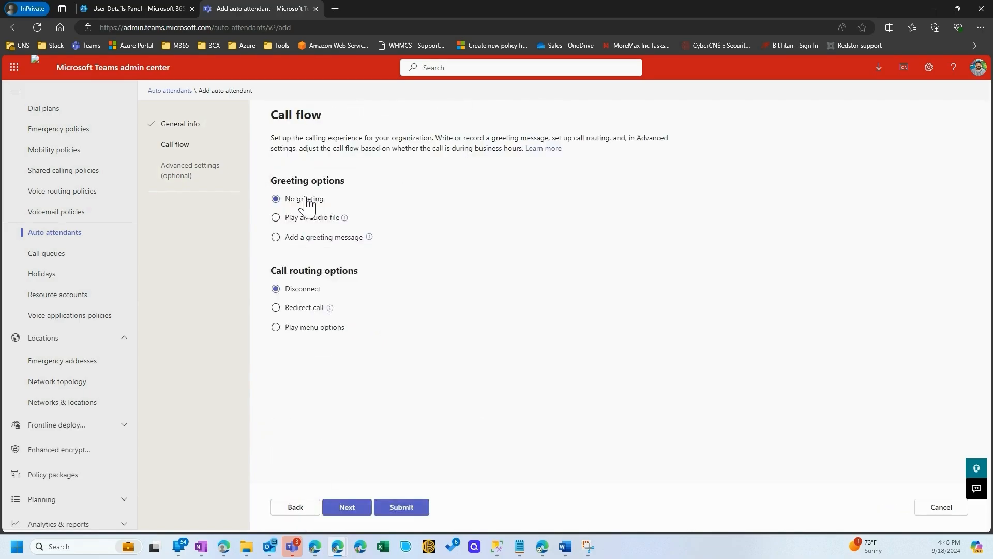
# Set call routing to Play menu options and choose a written greeting message for the menu instead of an audio file
pyautogui.moveTo(277, 182); pyautogui.dragTo(335, 181)
pyautogui.click(325, 330)
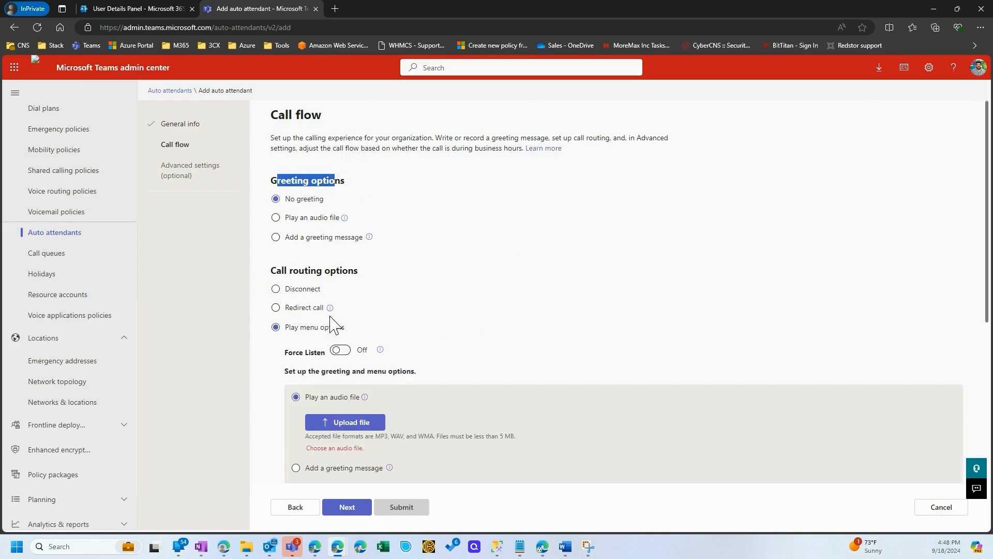
pyautogui.scroll(-2, 300, 340)
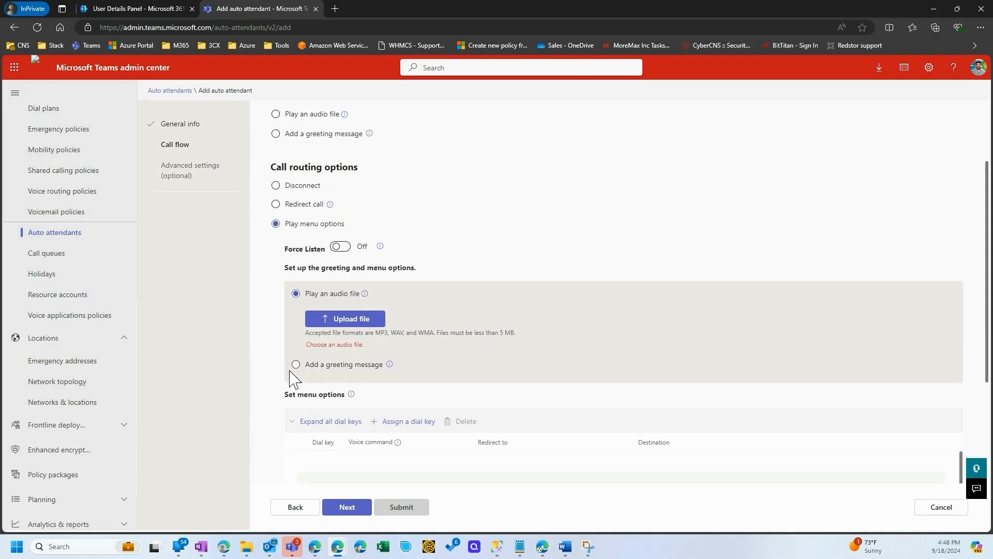
pyautogui.click(296, 364)
pyautogui.click(321, 339)
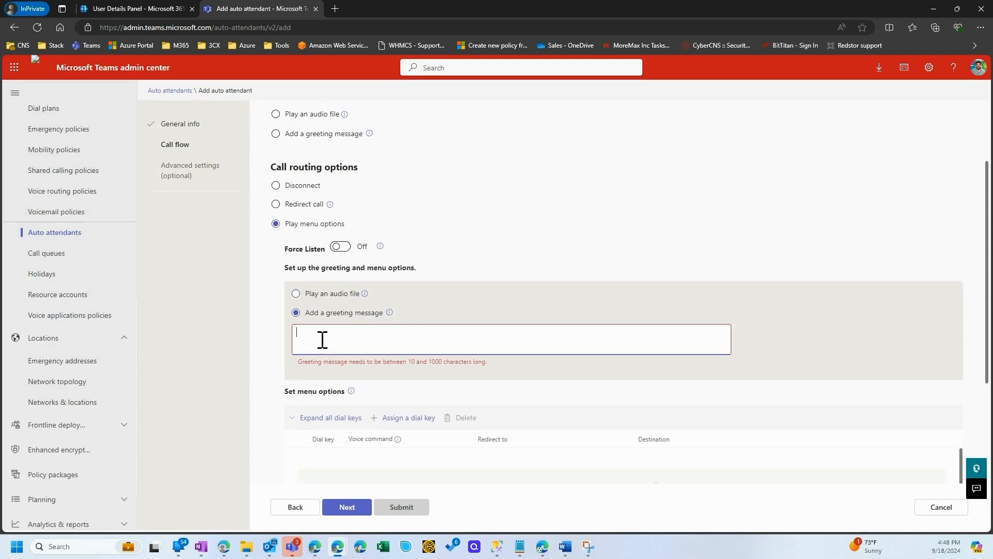
# Paste the prepared MoreMax welcome text with its numbered menu choices into the menu greeting message
pyautogui.hotkey('alt', 'Tab')
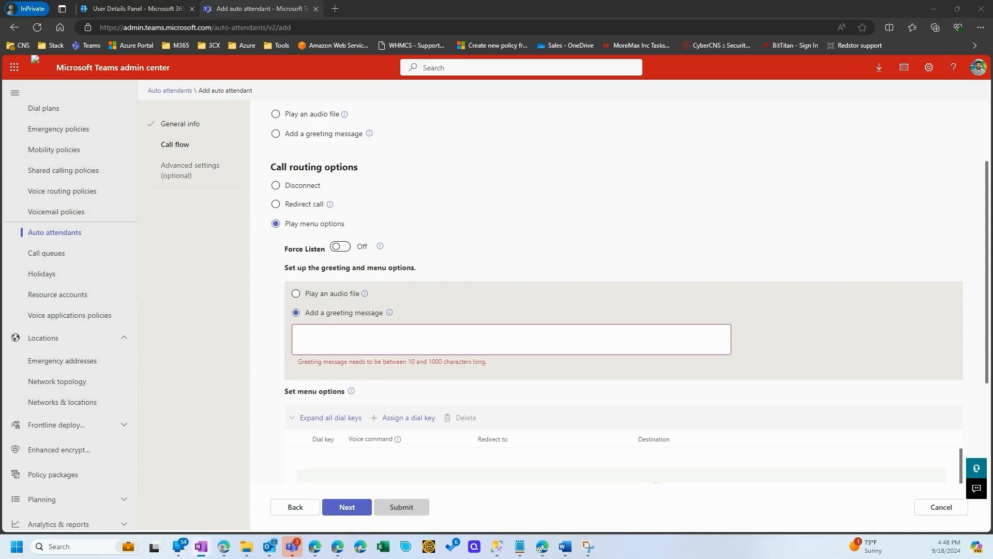
pyautogui.click(363, 331)
pyautogui.hotkey('ctrl', 'v')
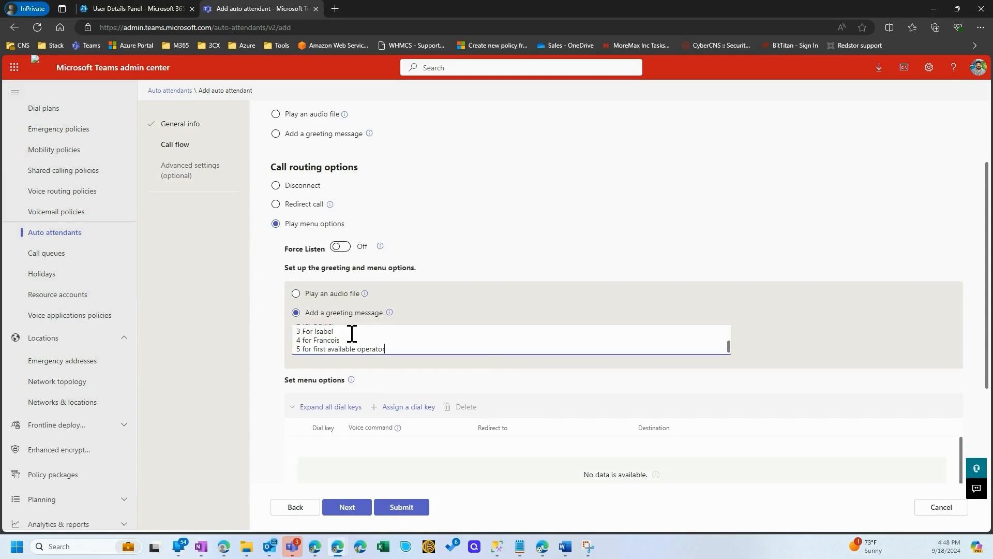
# Remove the quotation marks around "Please choose from the following Options" in the greeting message
pyautogui.scroll(3, 347, 336)
pyautogui.moveTo(300, 341); pyautogui.dragTo(276, 343)
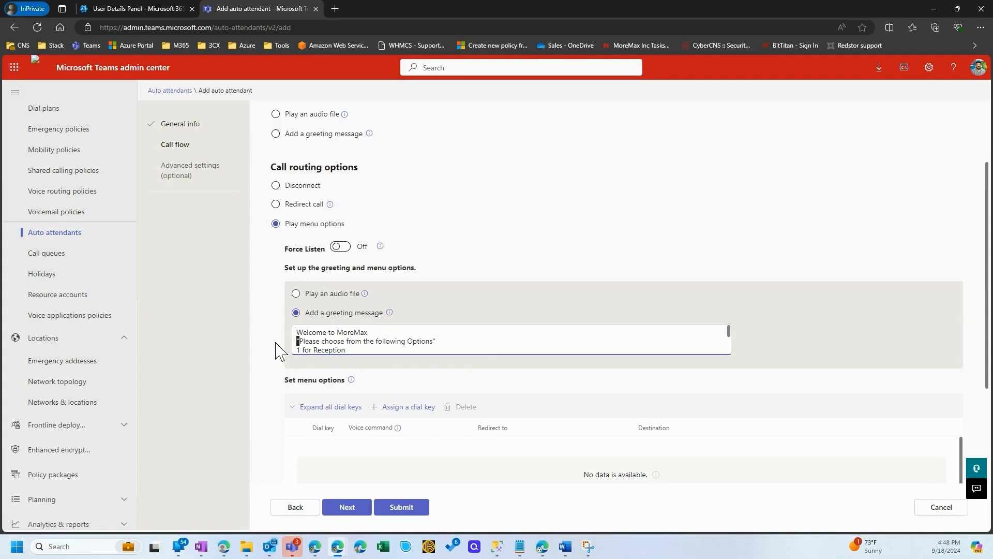
pyautogui.press('BackSpace')
pyautogui.press('End')
pyautogui.press('BackSpace')
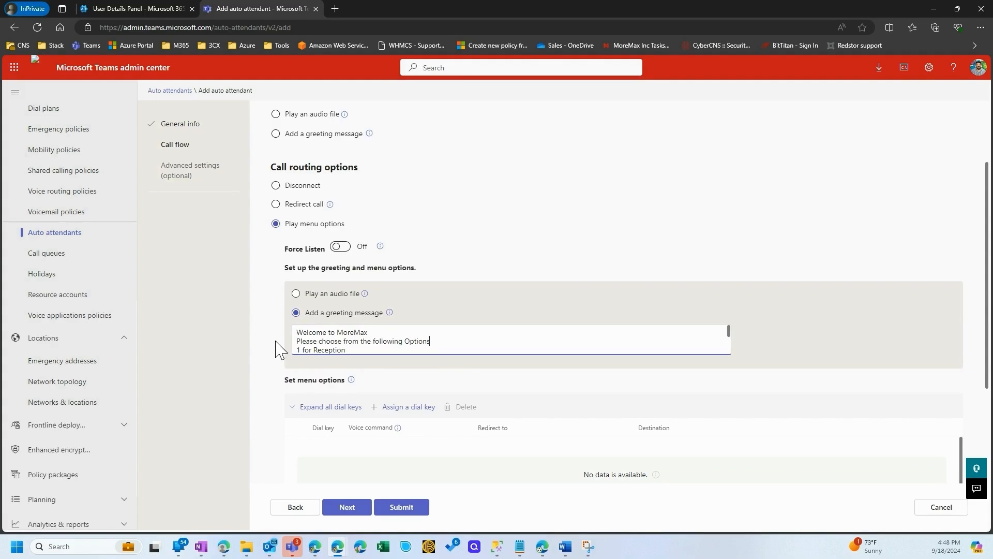
# Assign dial key 1 in the menu options and redirect it to a voice app
pyautogui.scroll(-1, 361, 331)
pyautogui.scroll(-2, 350, 331)
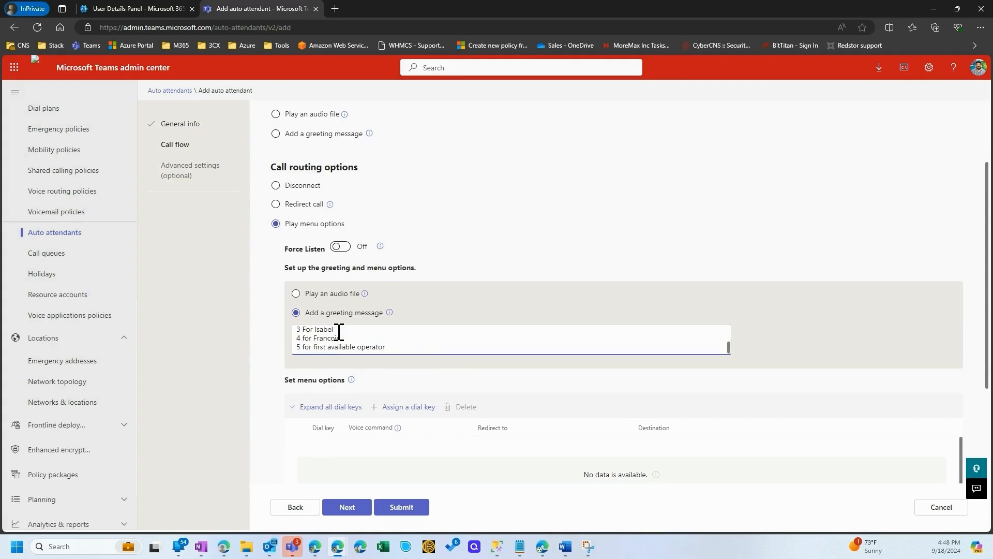
pyautogui.scroll(-1, 594, 391)
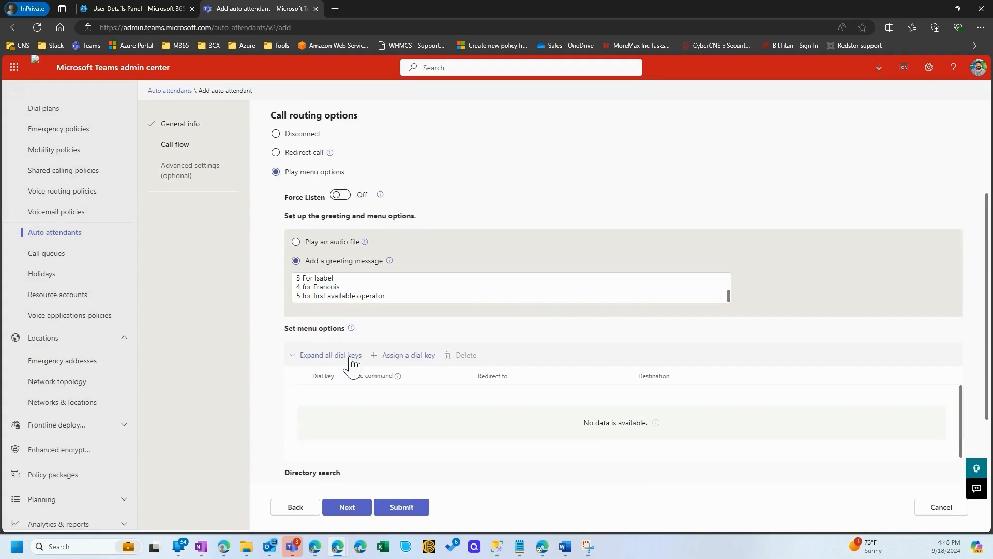
pyautogui.click(409, 356)
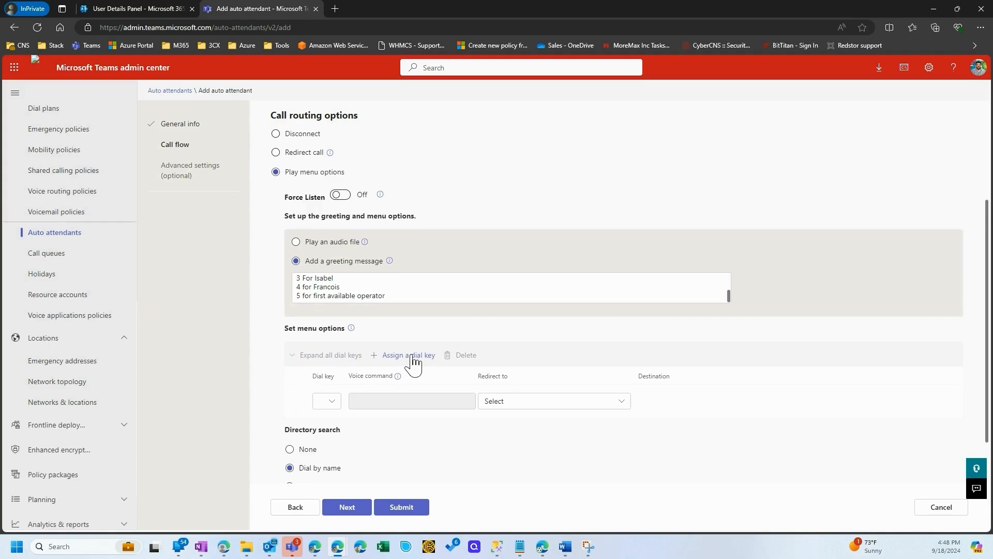
pyautogui.click(327, 401)
pyautogui.click(344, 197)
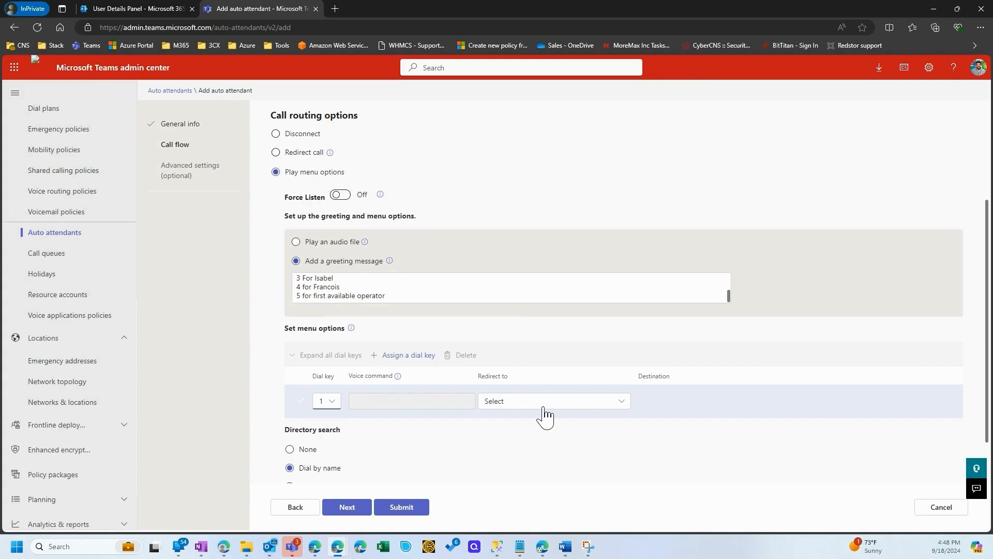
pyautogui.click(545, 408)
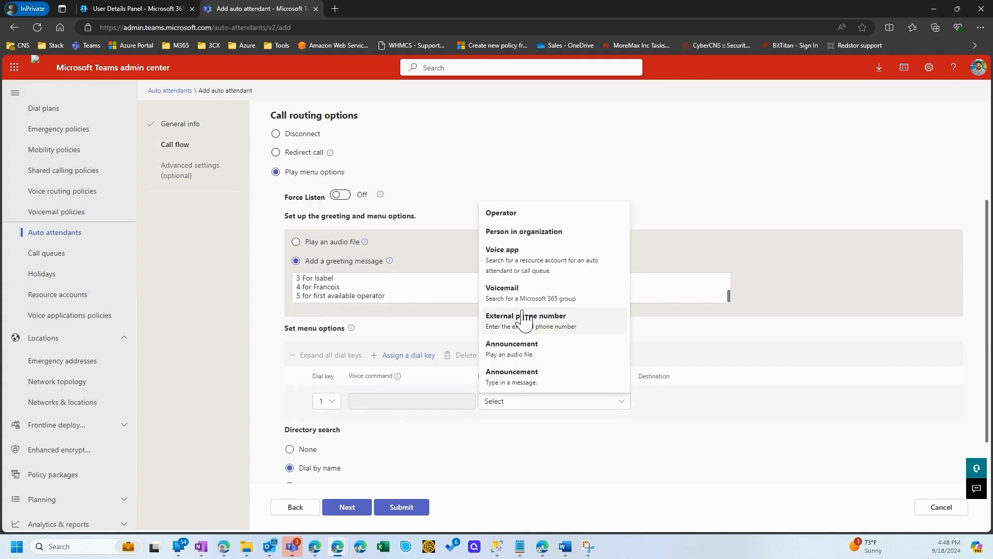
pyautogui.click(531, 233)
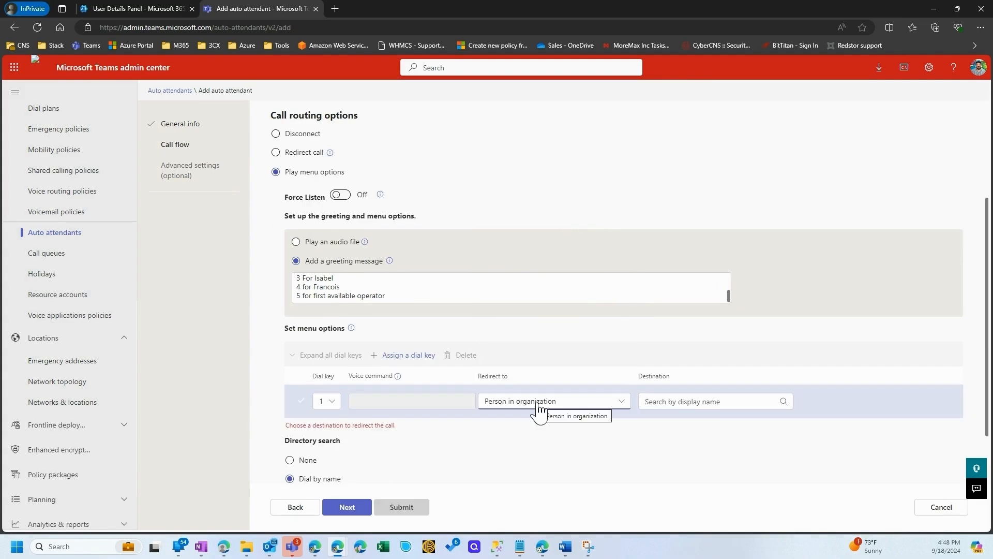
pyautogui.click(538, 402)
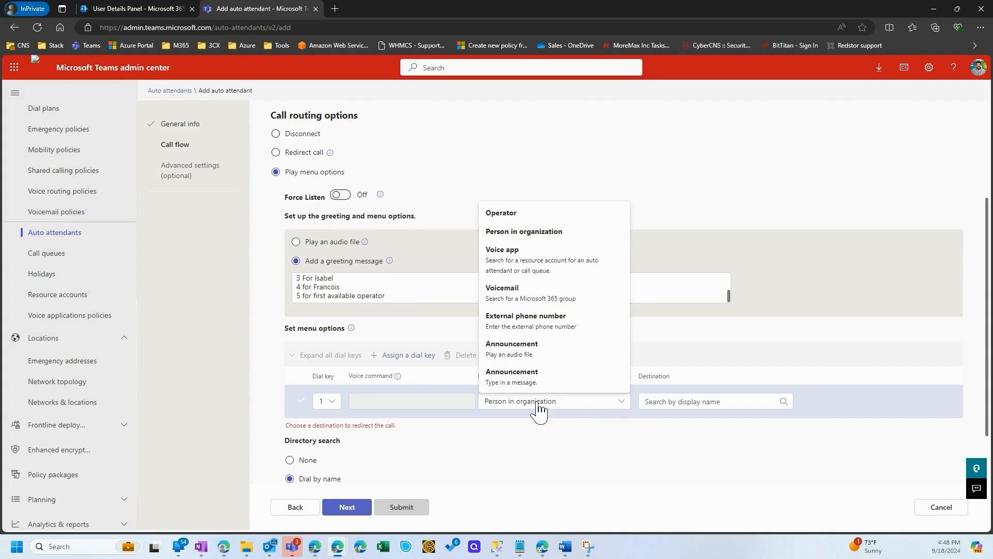
pyautogui.click(503, 261)
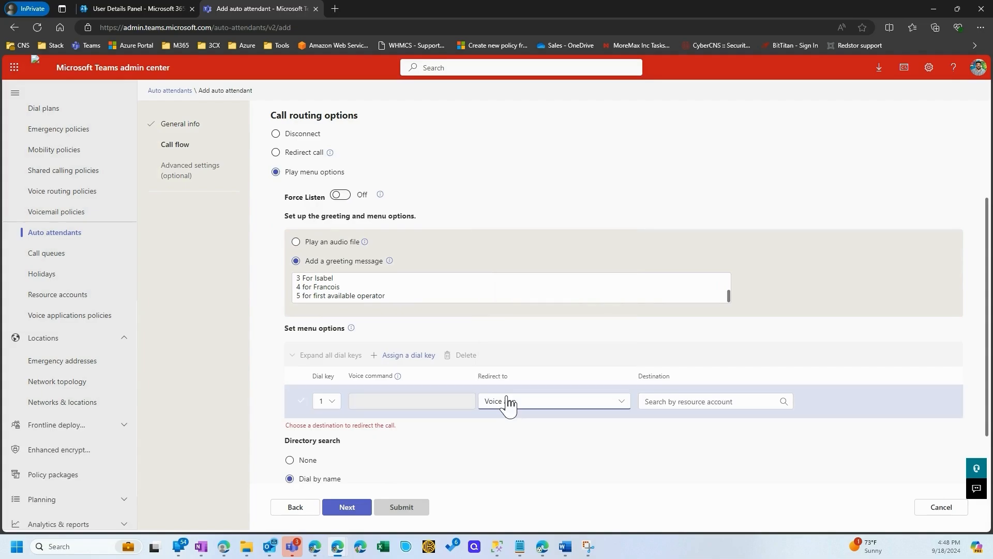
# Find the Demo4Q resource account and set it as the destination for dial key 1
pyautogui.click(697, 399)
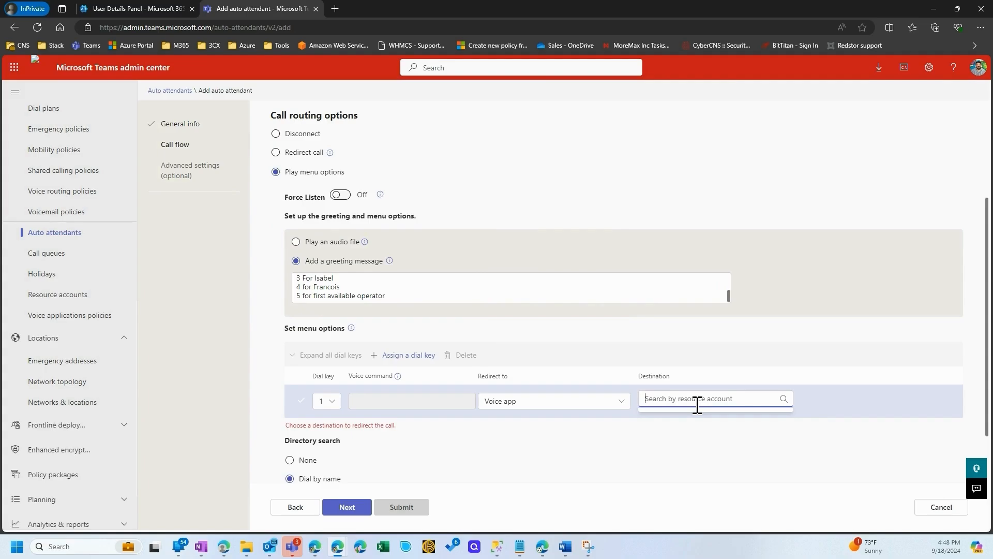
pyautogui.write('demo')
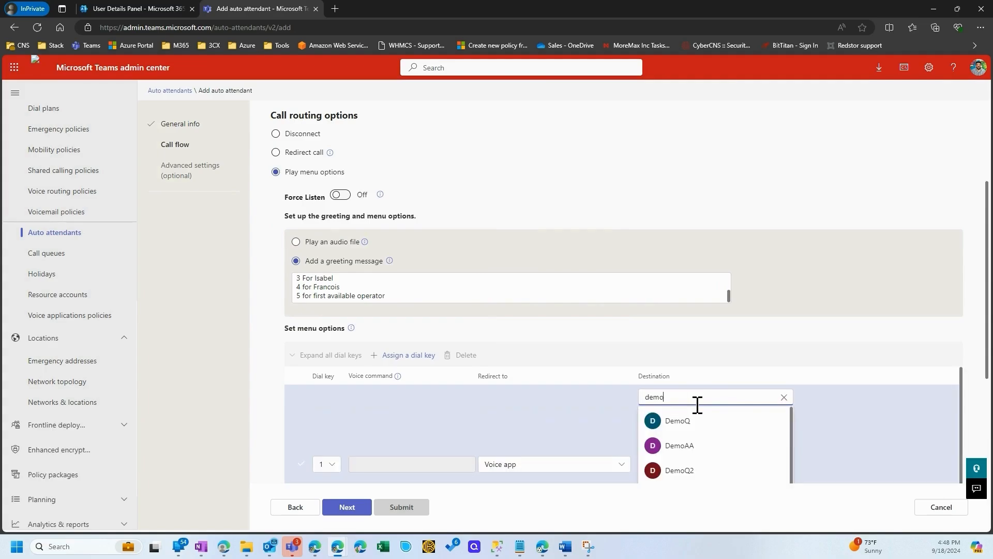
pyautogui.scroll(-1, 688, 452)
pyautogui.scroll(-1, 828, 440)
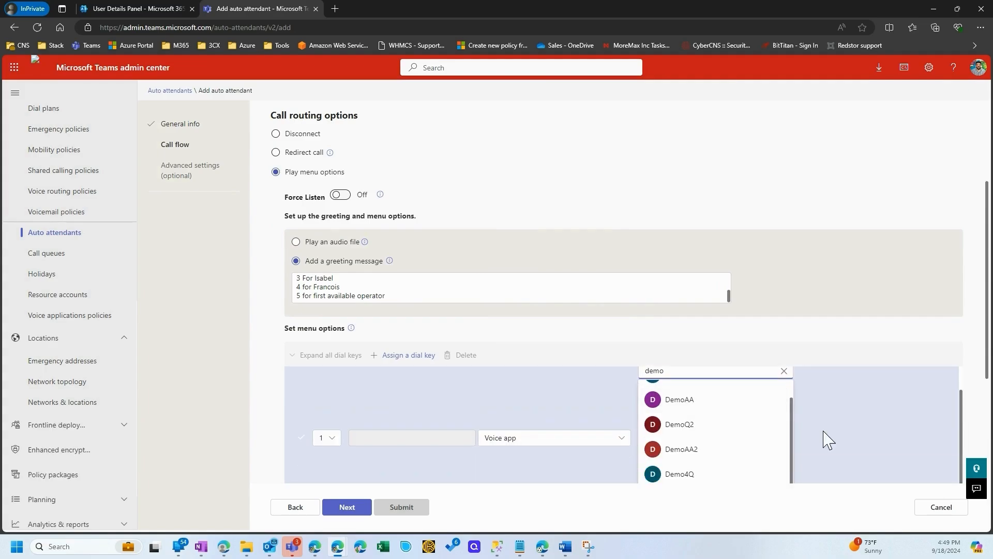
pyautogui.scroll(-2, 828, 440)
pyautogui.click(699, 377)
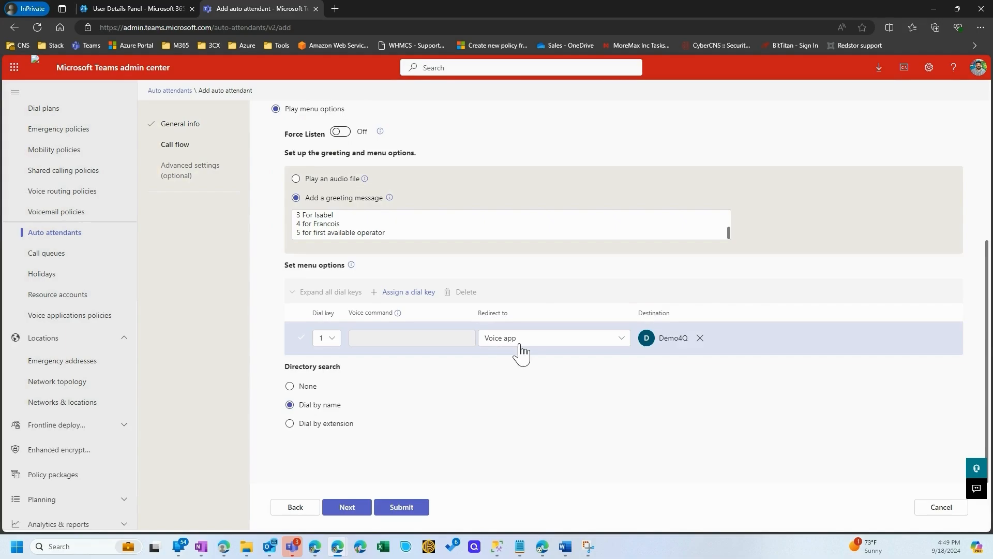
# Assign dial key 2, redirect it to a person in the organization, and choose the colleague meant for choice 2 as destination
pyautogui.click(414, 292)
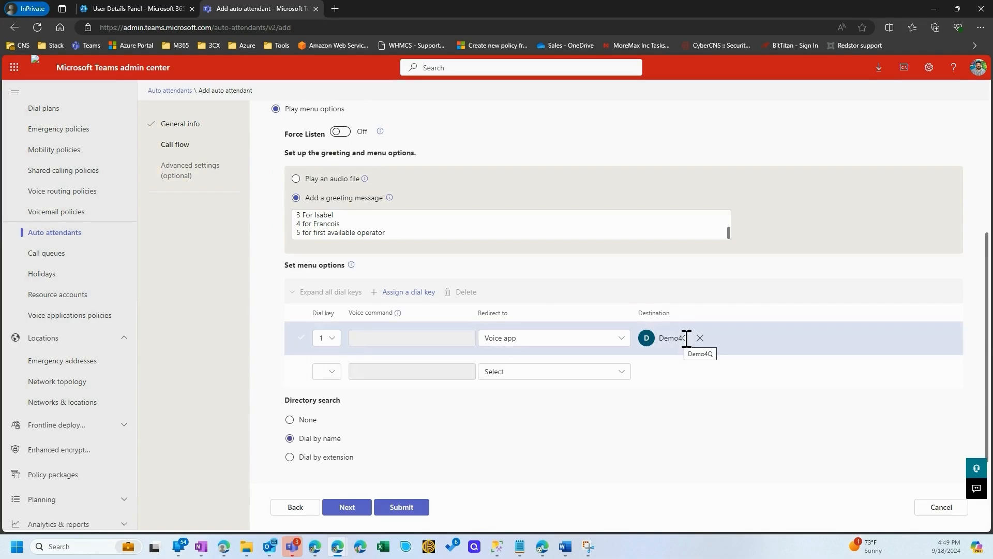
pyautogui.click(331, 371)
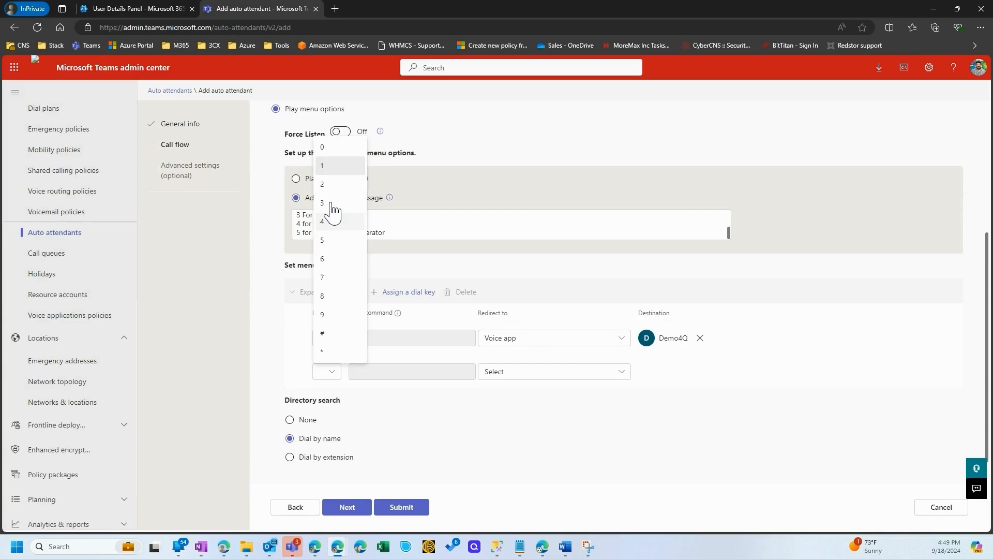
pyautogui.click(326, 184)
pyautogui.click(523, 372)
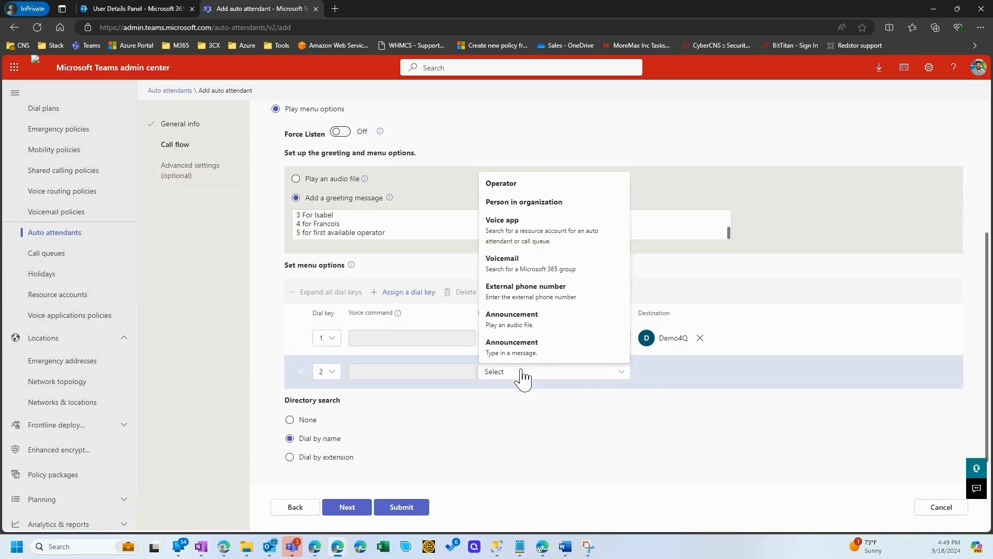
pyautogui.click(524, 202)
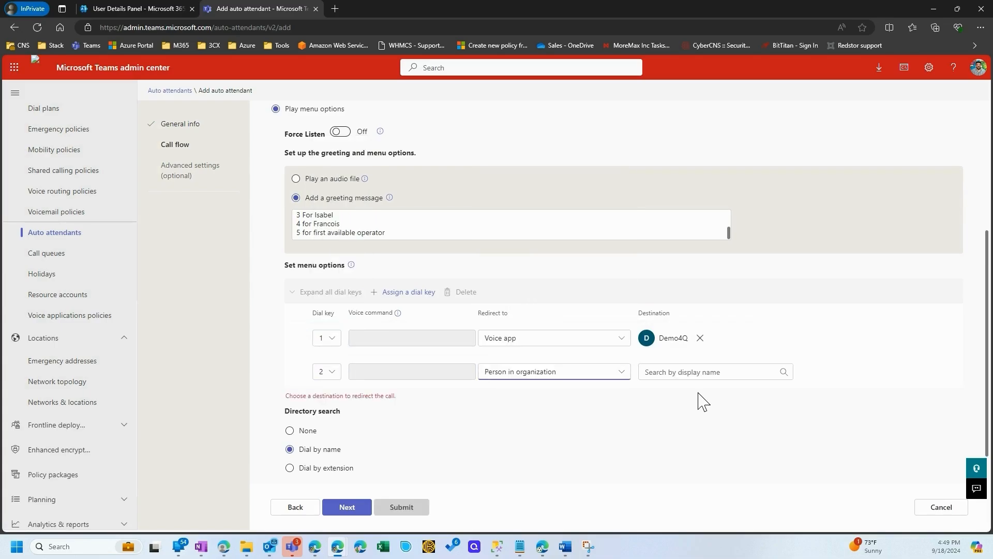
pyautogui.click(718, 372)
pyautogui.write('daniel')
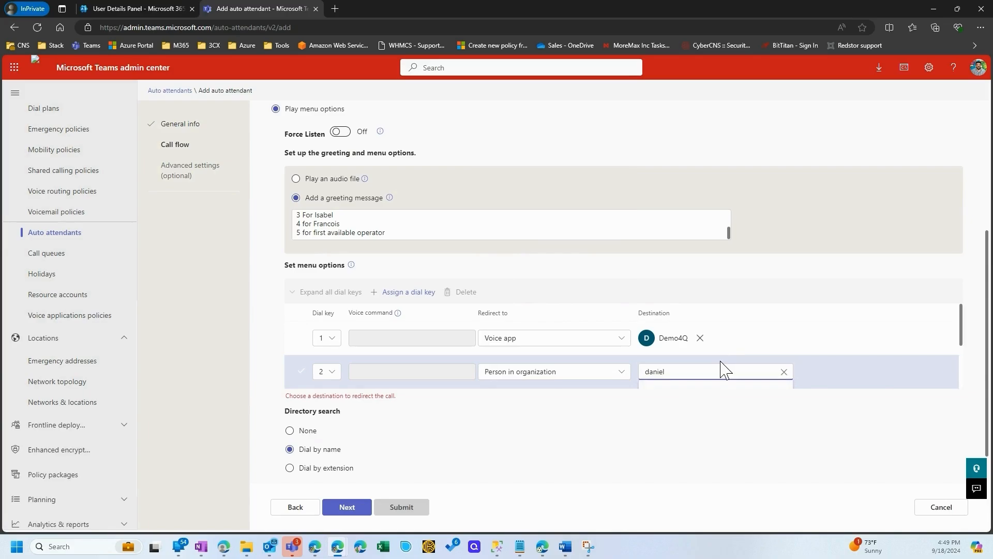
pyautogui.click(744, 375)
# Assign dial key 3 to the person in the organization named for choice 3 in the greeting, and continue to the after hours call flow
pyautogui.click(418, 293)
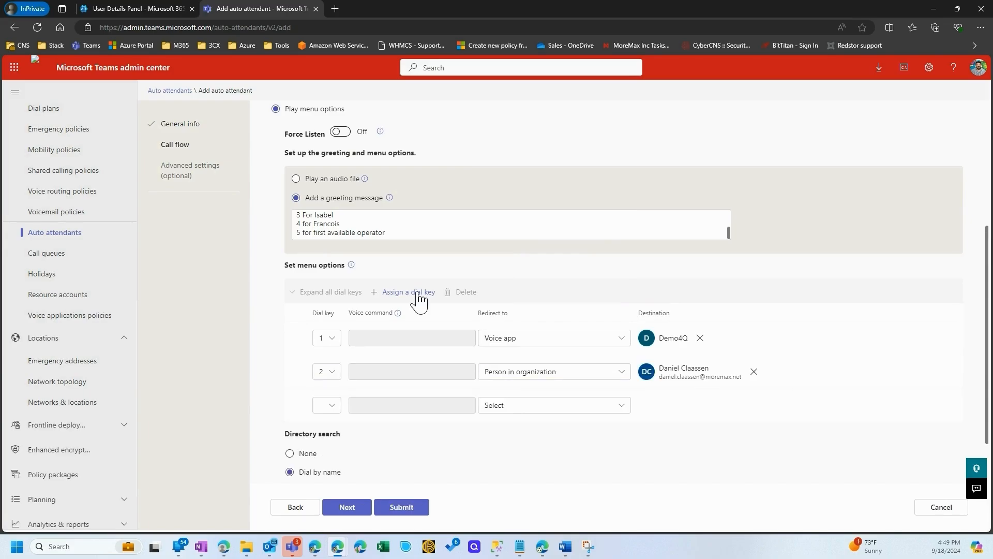
pyautogui.click(329, 406)
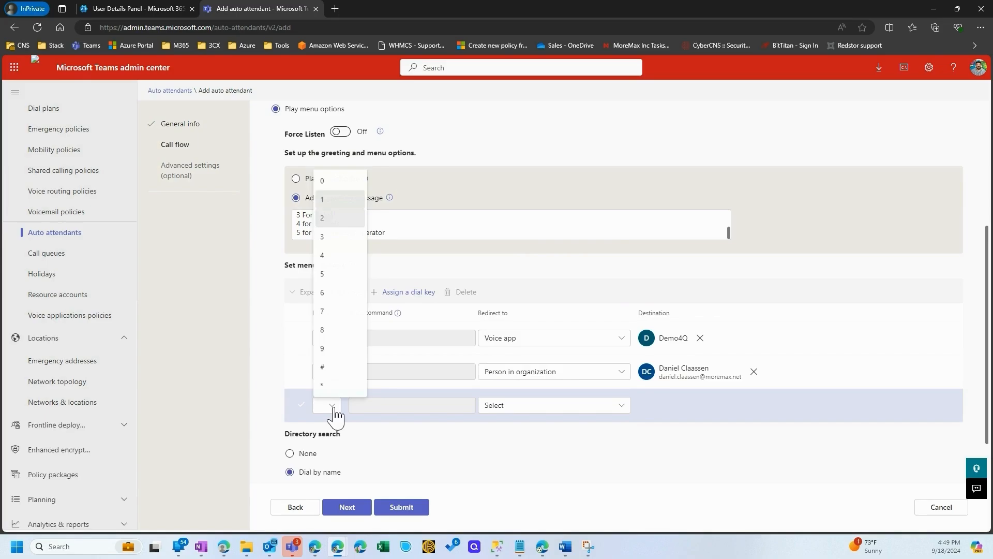
pyautogui.click(329, 237)
pyautogui.click(541, 406)
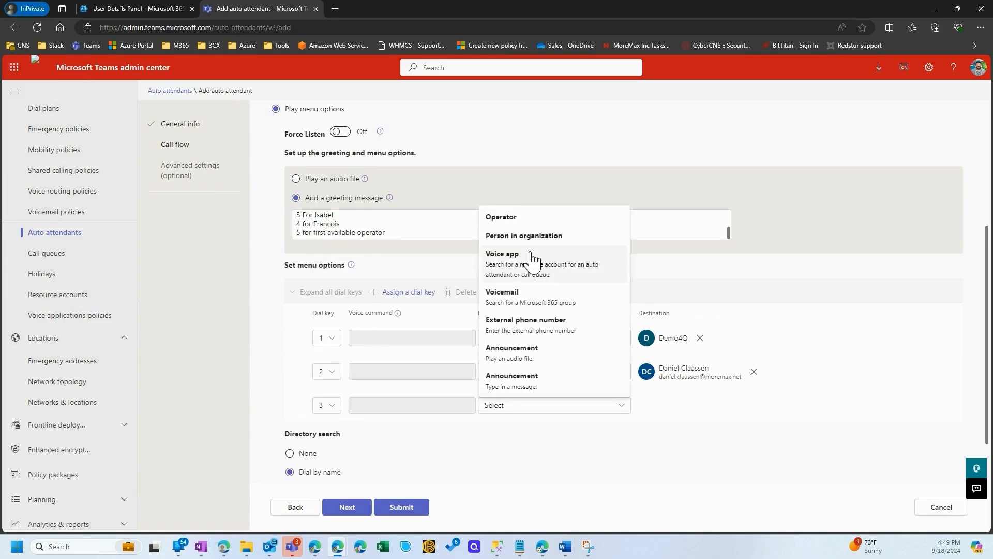
pyautogui.click(523, 235)
pyautogui.click(689, 403)
pyautogui.write('is')
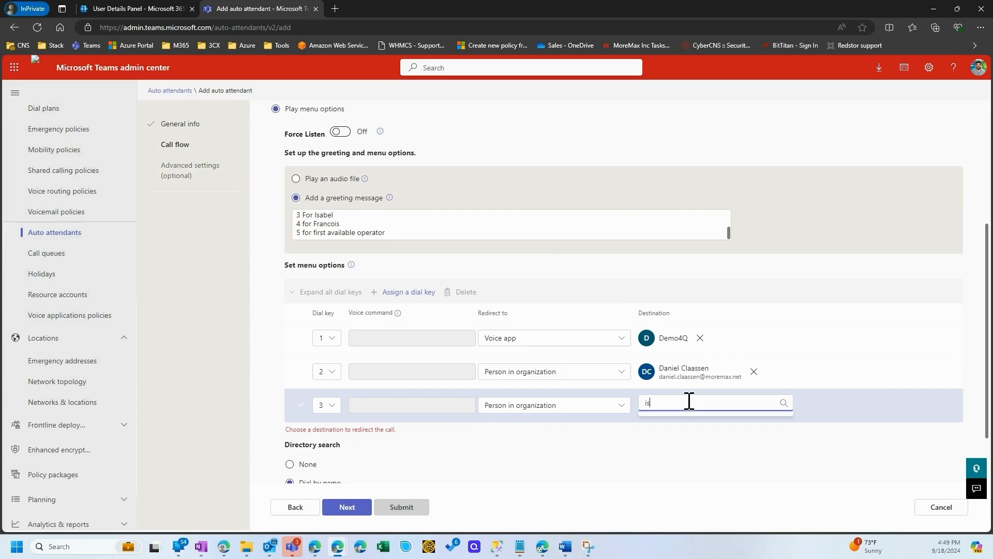
pyautogui.write('abel')
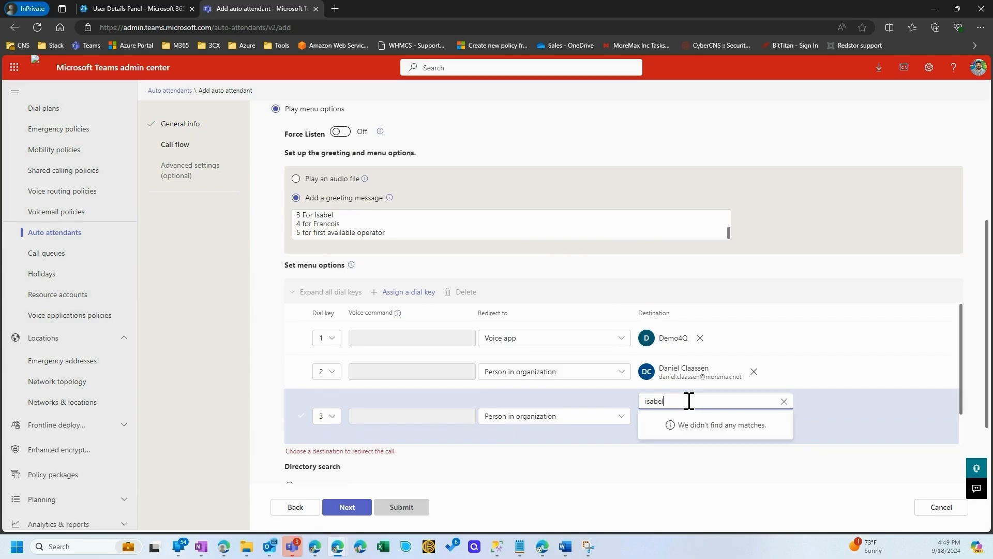
pyautogui.click(709, 427)
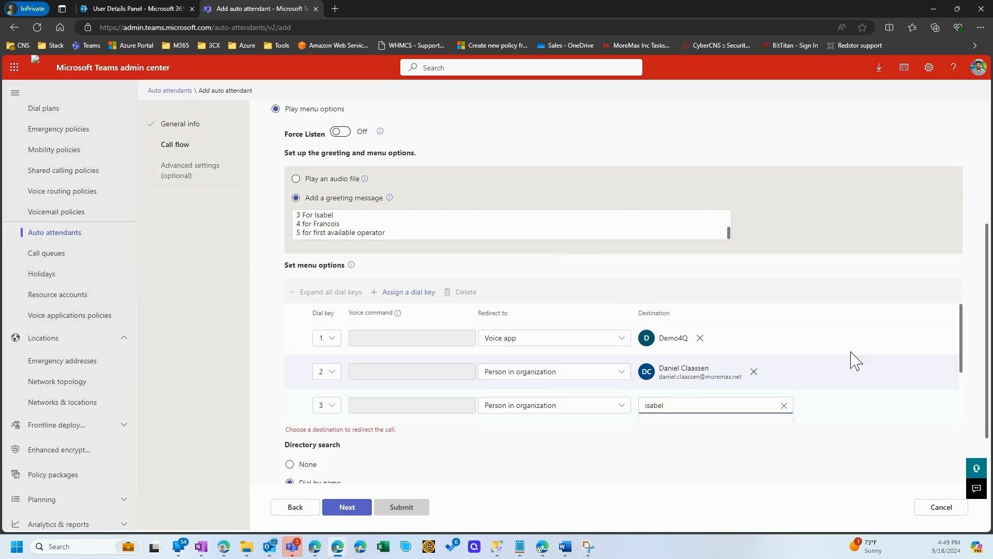
pyautogui.scroll(-1, 816, 284)
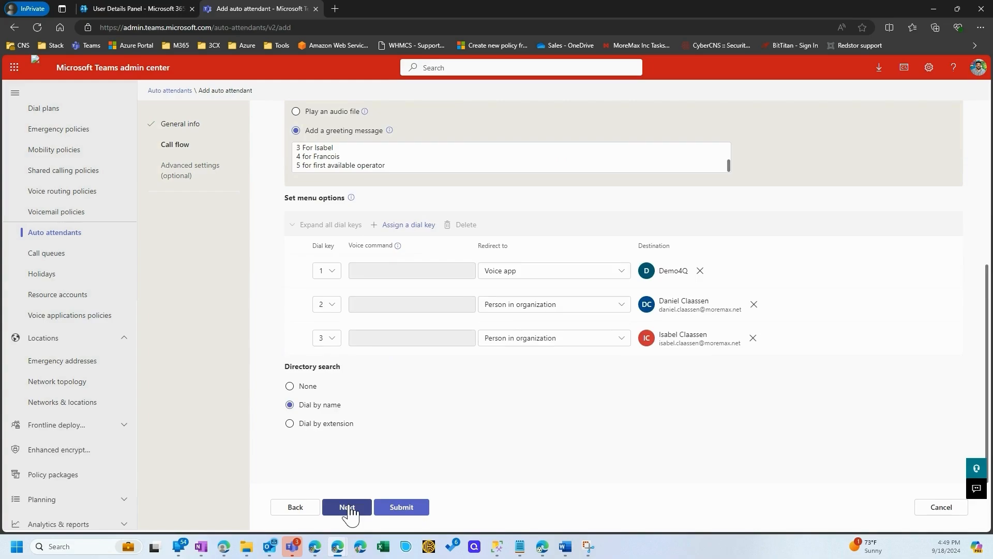
pyautogui.click(406, 507)
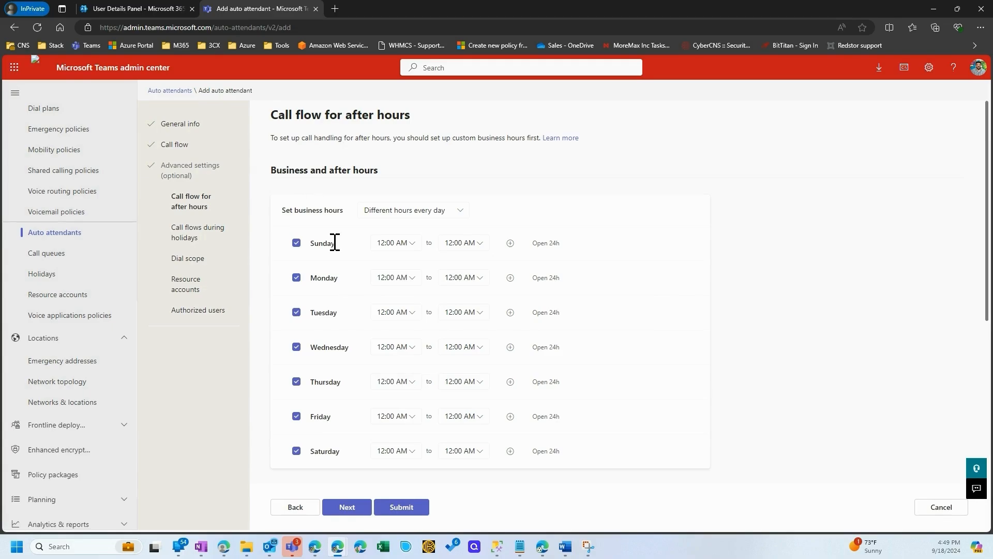
pyautogui.click(417, 217)
pyautogui.click(410, 238)
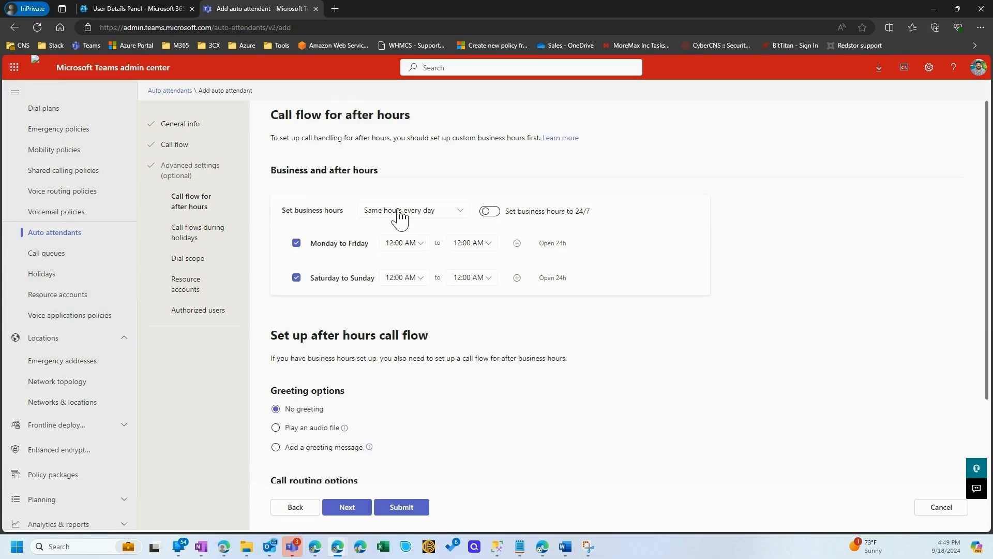
pyautogui.click(399, 218)
pyautogui.click(391, 257)
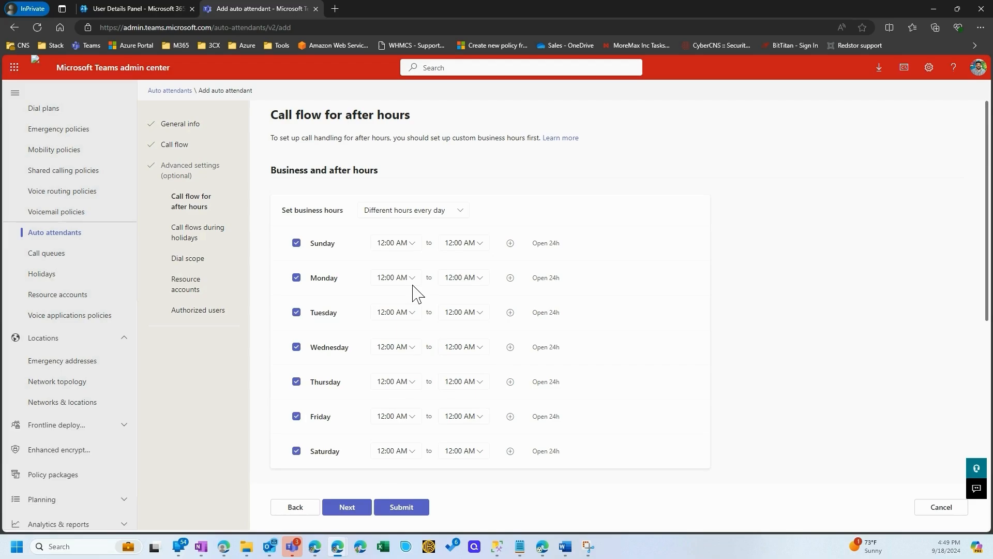
# Accept the default after hours, holiday and dial scope settings and continue to the resource accounts
pyautogui.click(346, 512)
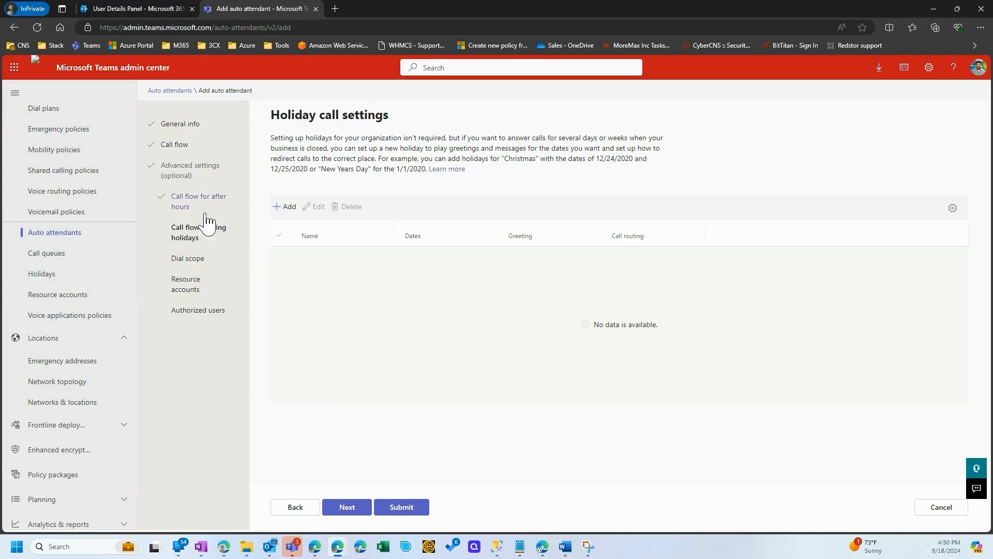
pyautogui.click(347, 507)
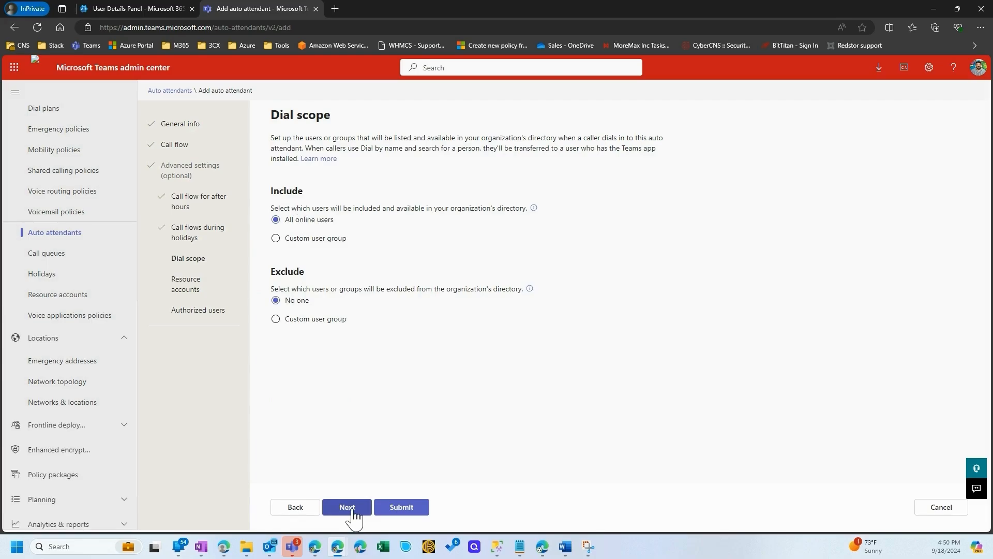
pyautogui.click(355, 513)
# Add the Demo4AA resource account and submit the auto attendant without any authorized users
pyautogui.click(304, 212)
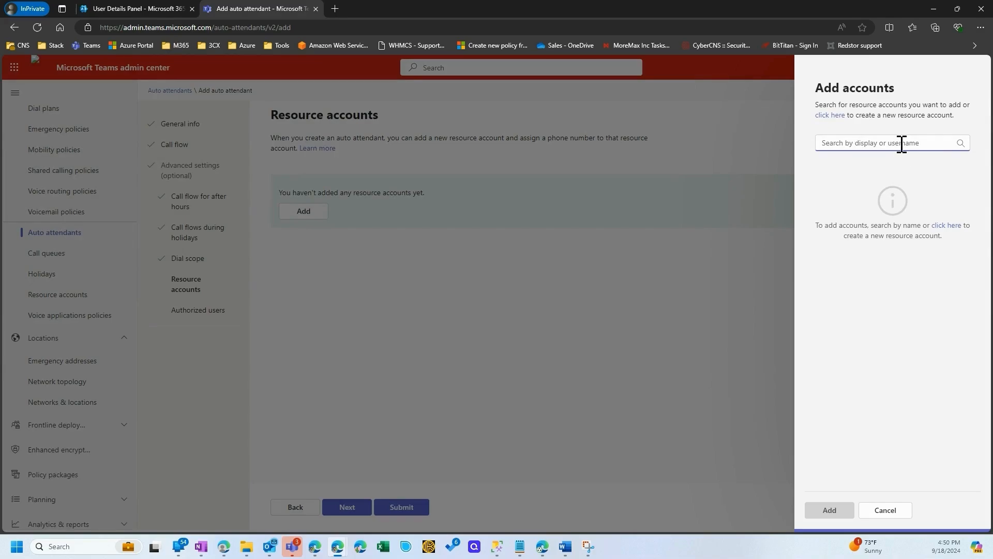
pyautogui.write('demo')
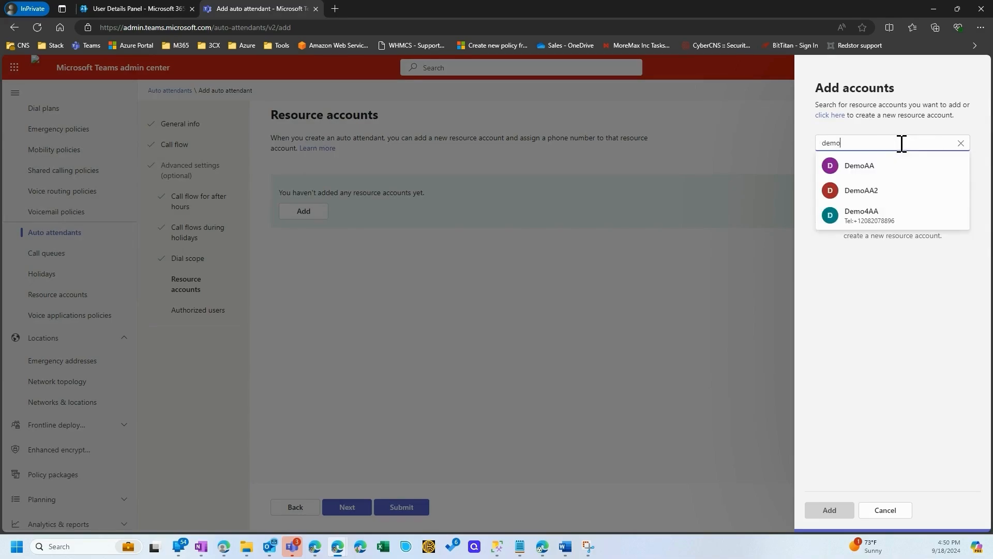
pyautogui.click(937, 215)
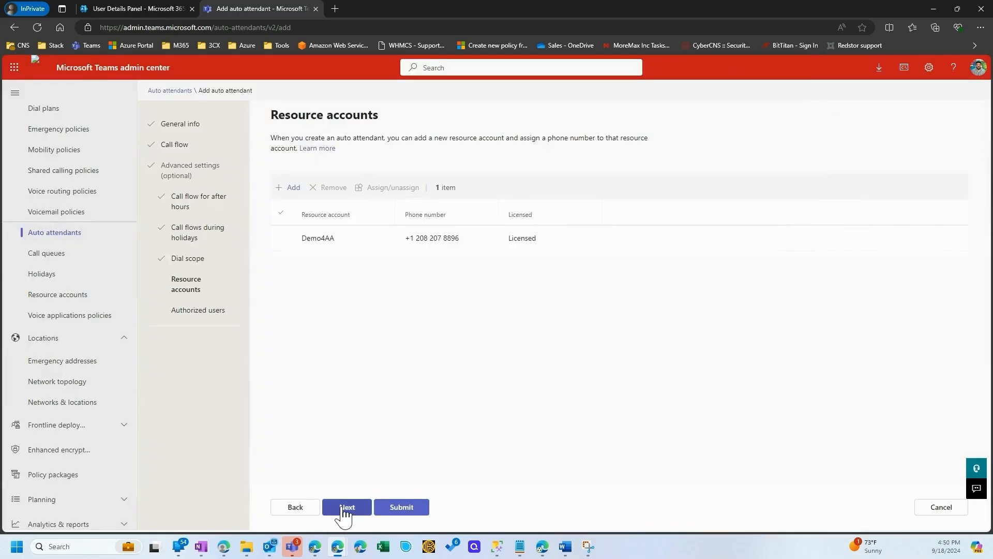
pyautogui.click(344, 508)
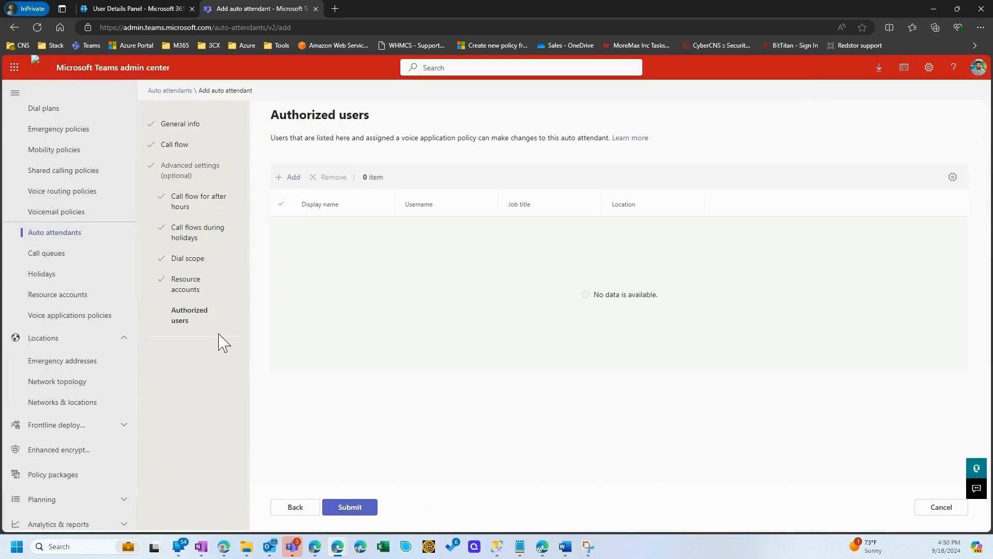
pyautogui.click(363, 508)
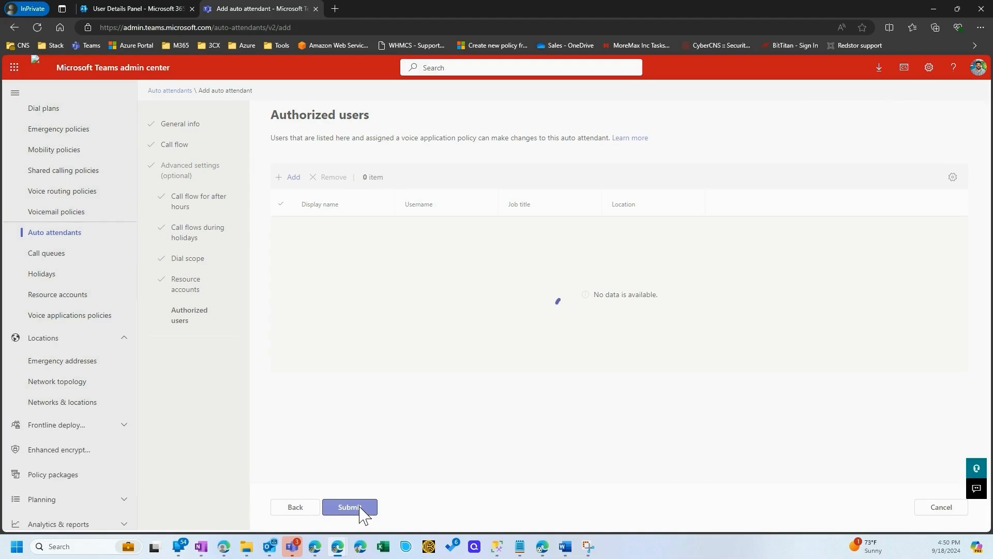